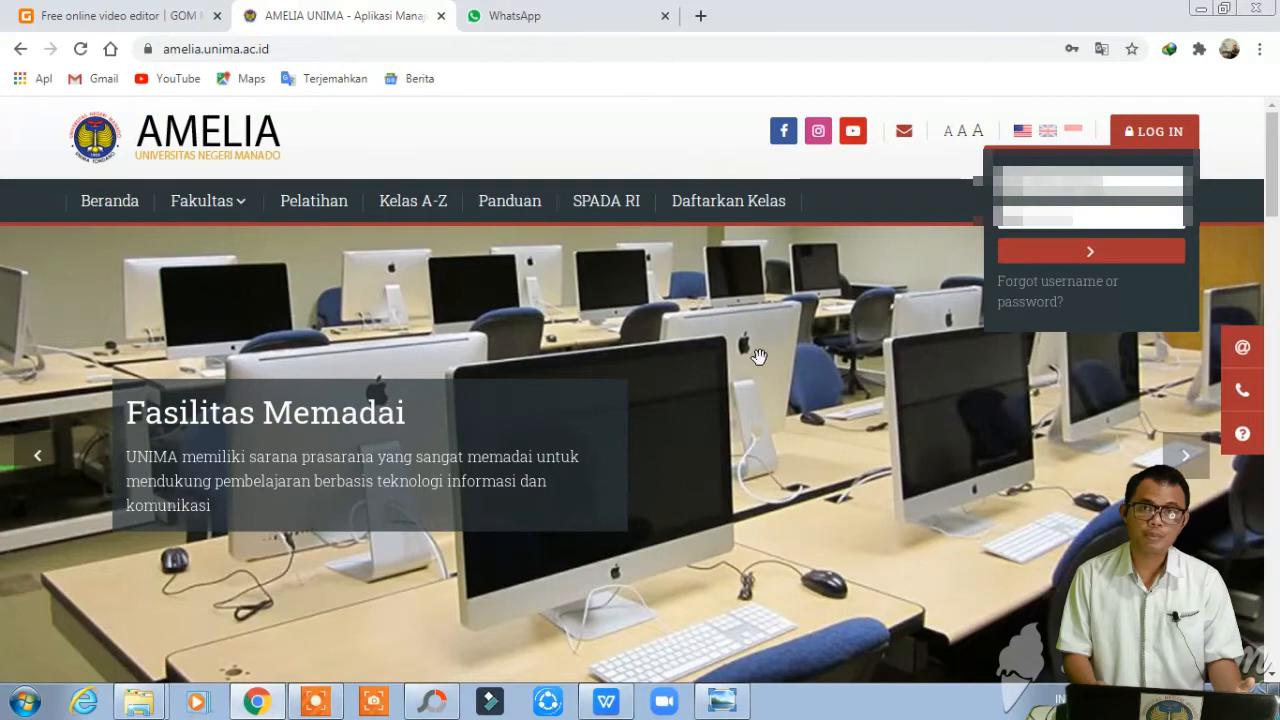
# - Log in to the AMELIA site with the login details already filled in
pyautogui.scroll(-2, 759, 357)
pyautogui.scroll(2, 759, 357)
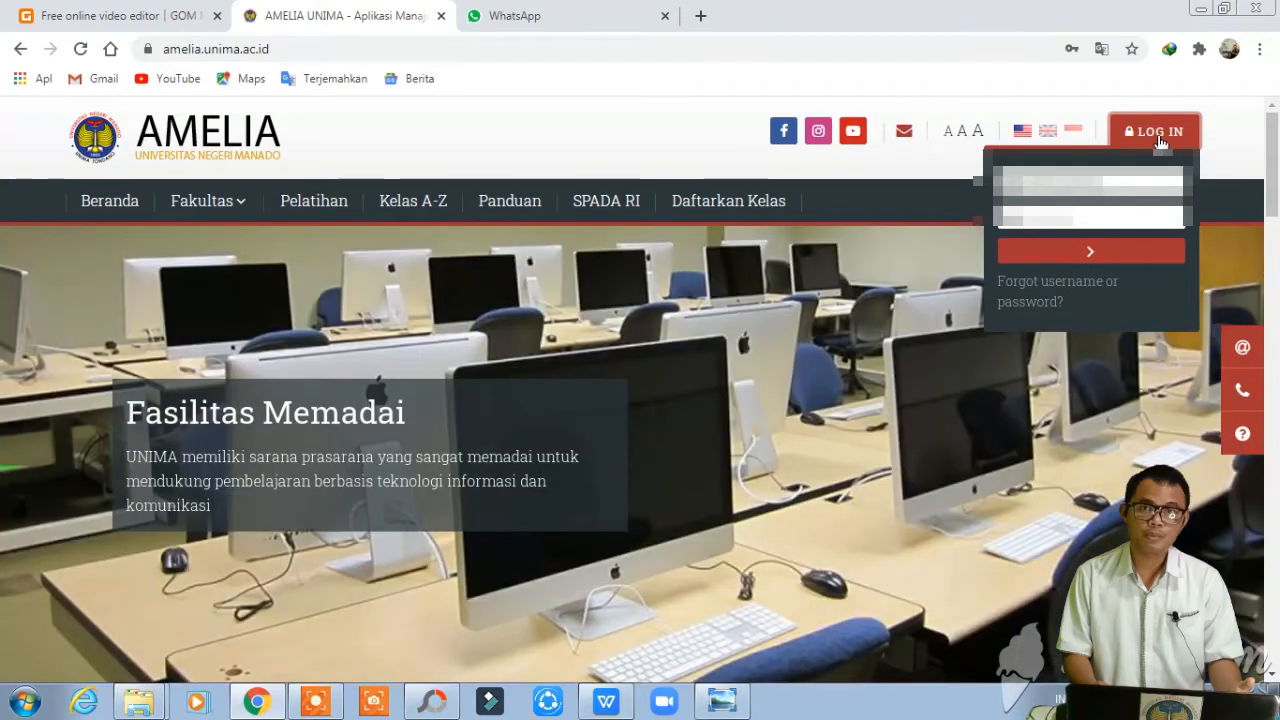
pyautogui.click(1091, 256)
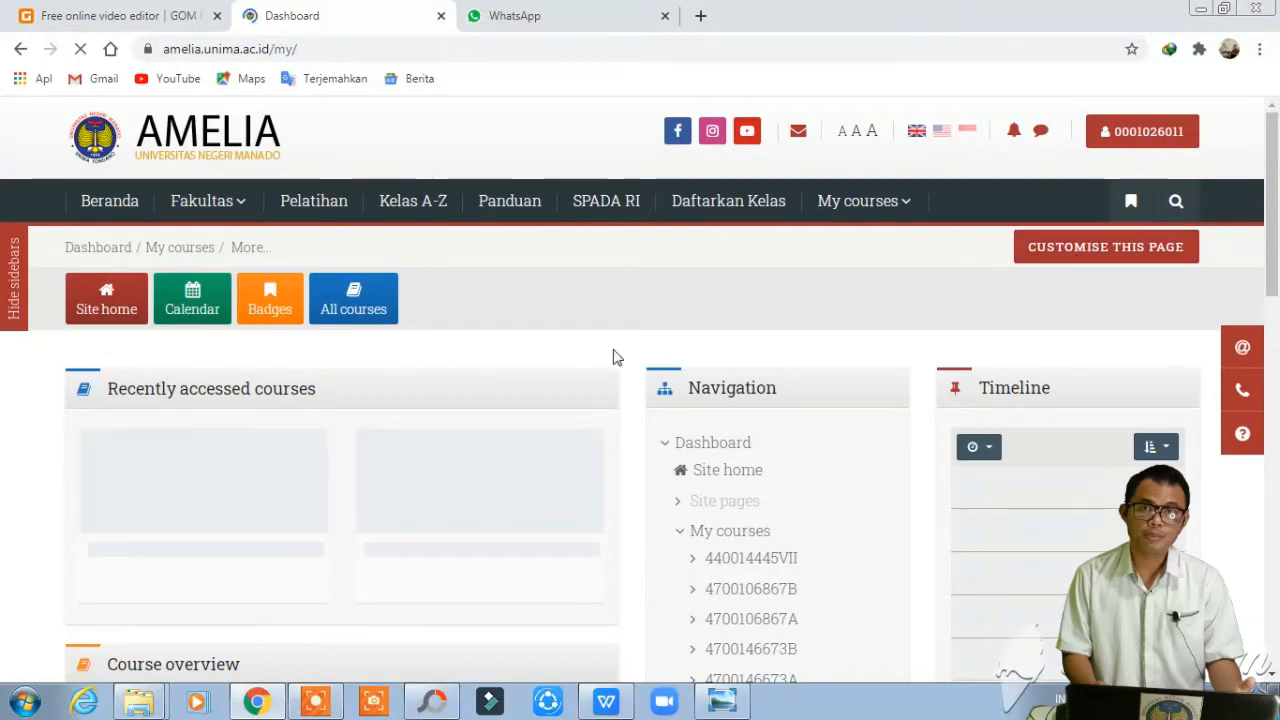
pyautogui.scroll(-1, 615, 357)
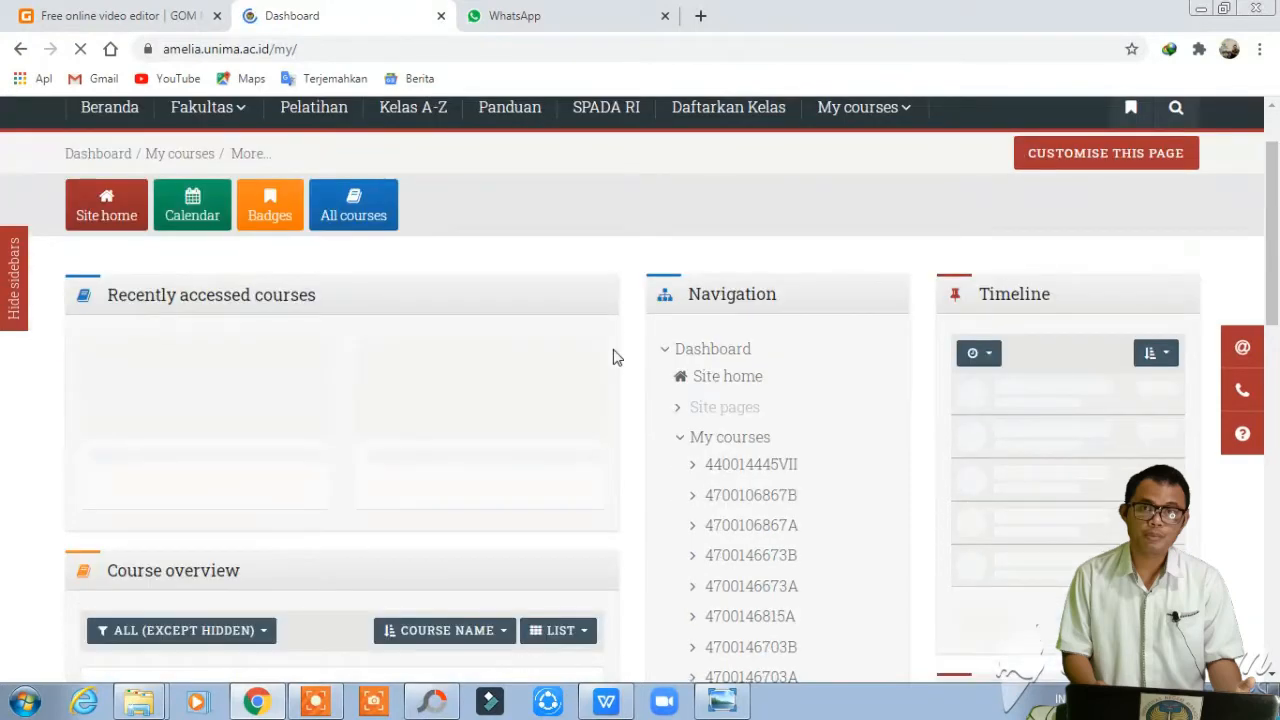
pyautogui.scroll(1, 612, 357)
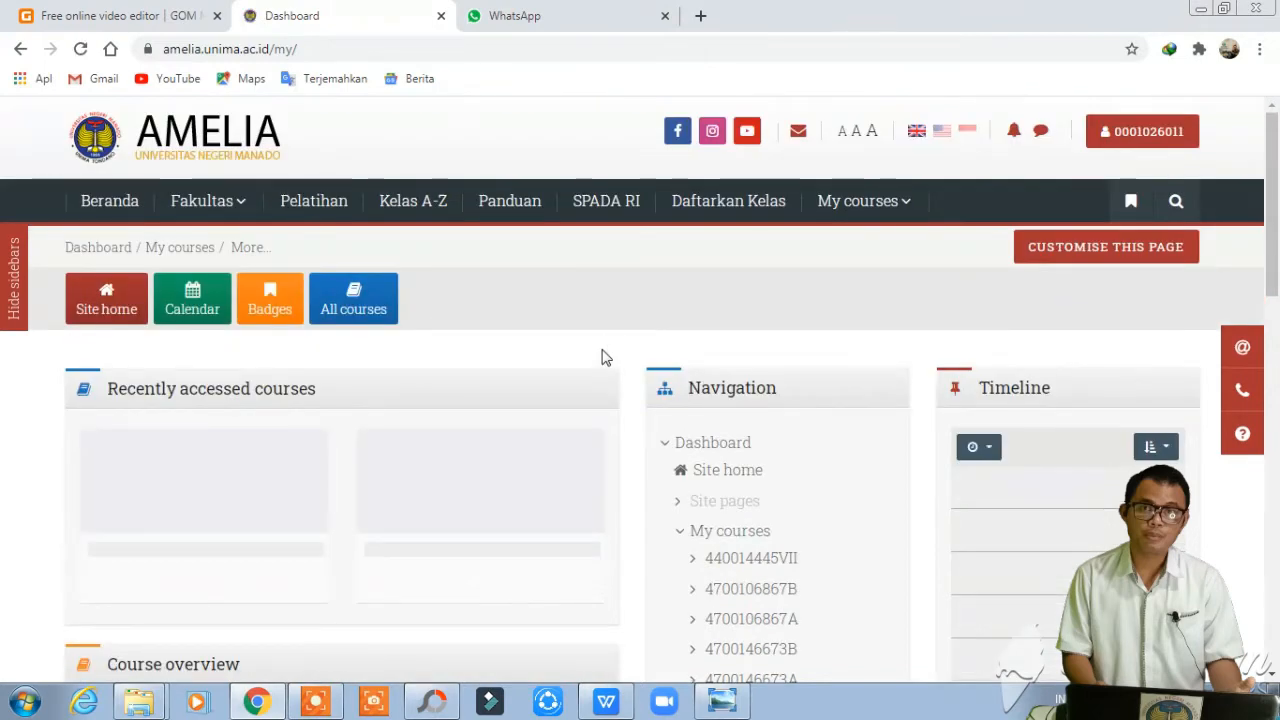
# - Show the courses of the S1 Pendidikan Sosiologi programme in the Sosial faculty
pyautogui.click(246, 210)
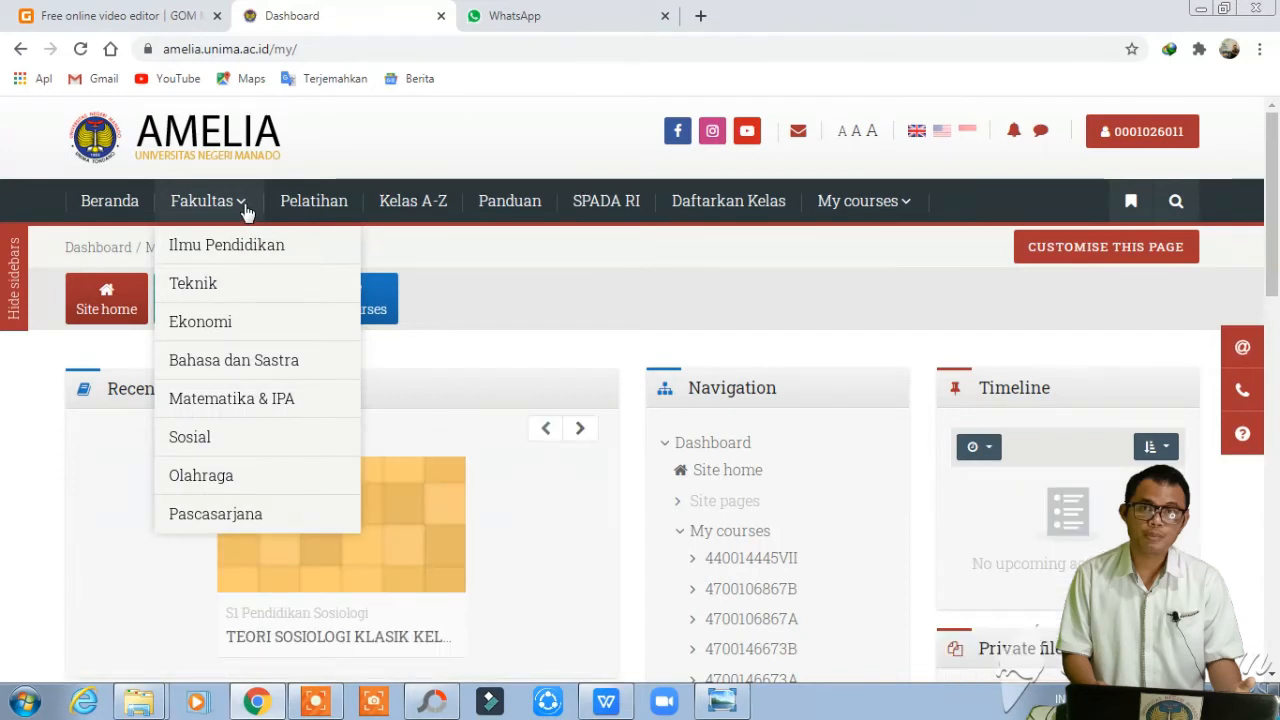
pyautogui.click(184, 444)
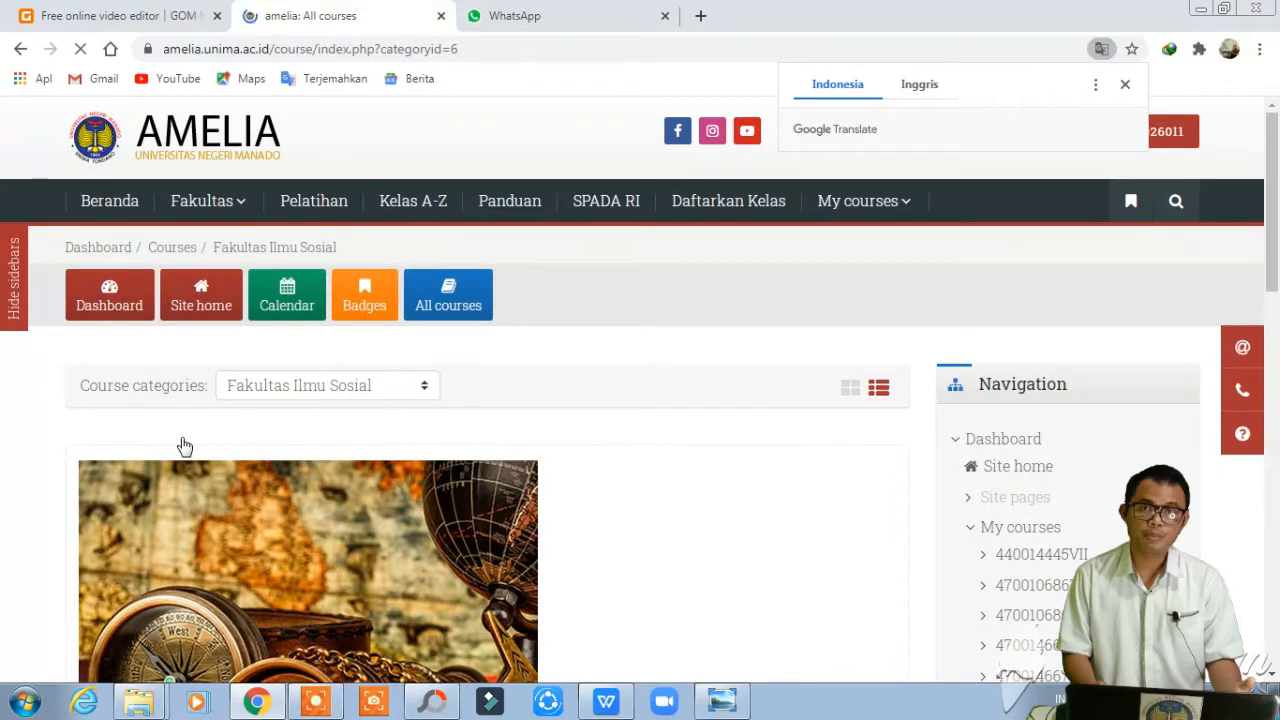
pyautogui.scroll(-4, 184, 446)
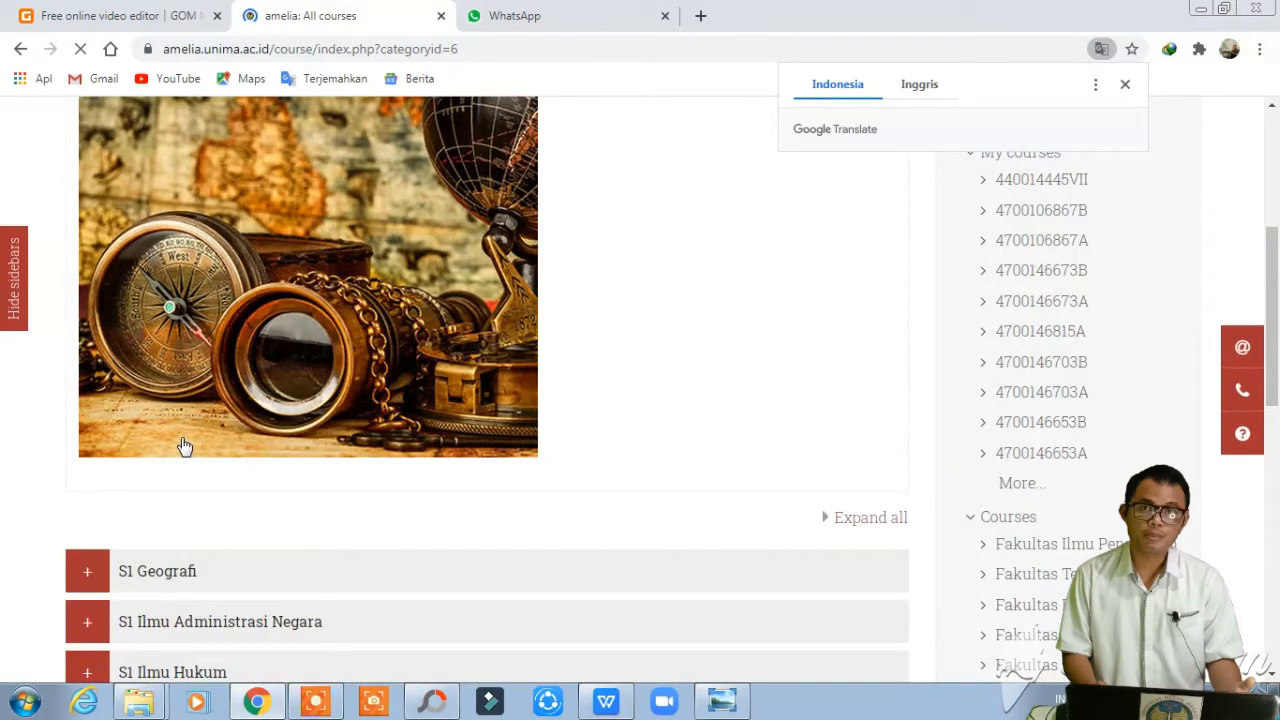
pyautogui.scroll(-3, 184, 446)
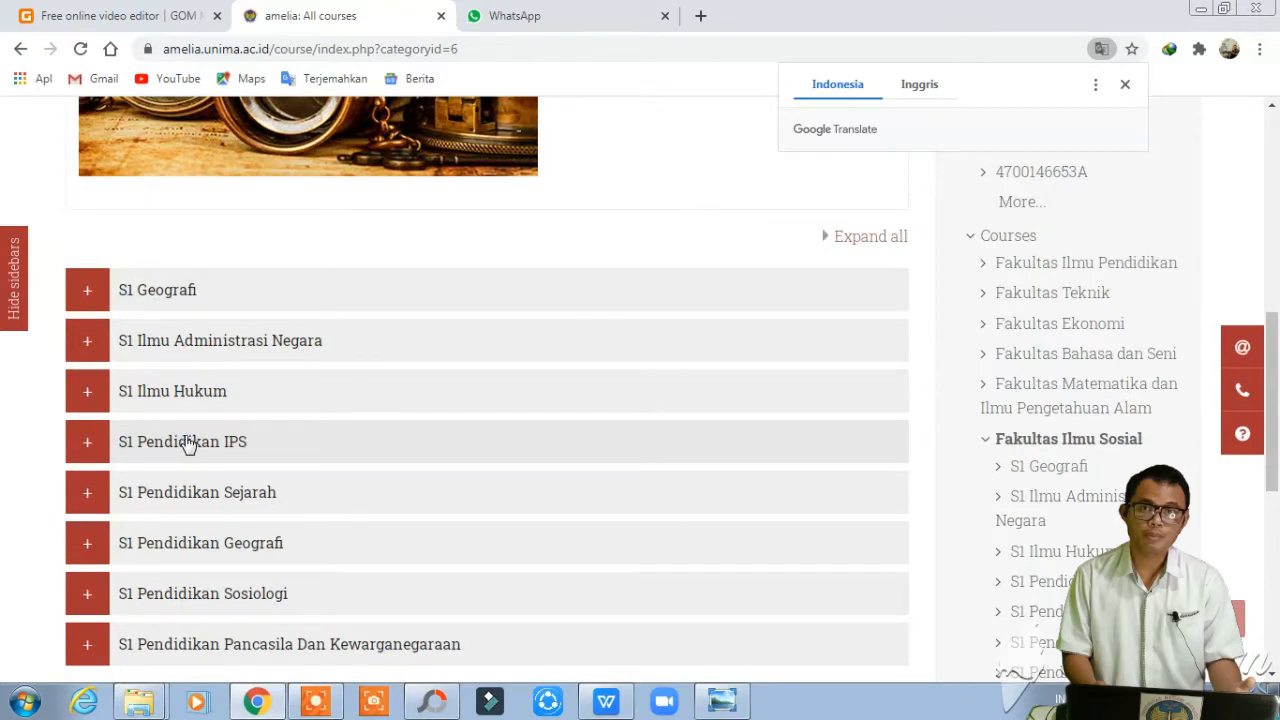
pyautogui.scroll(-1, 186, 444)
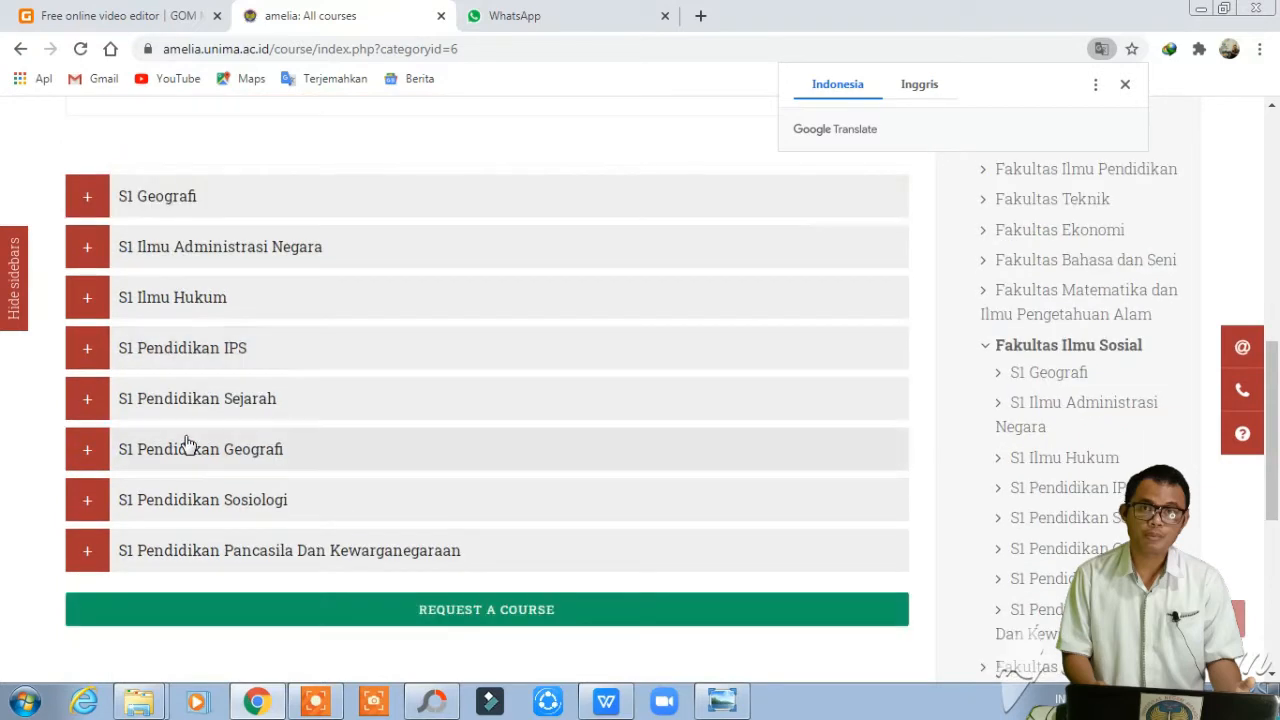
pyautogui.click(165, 507)
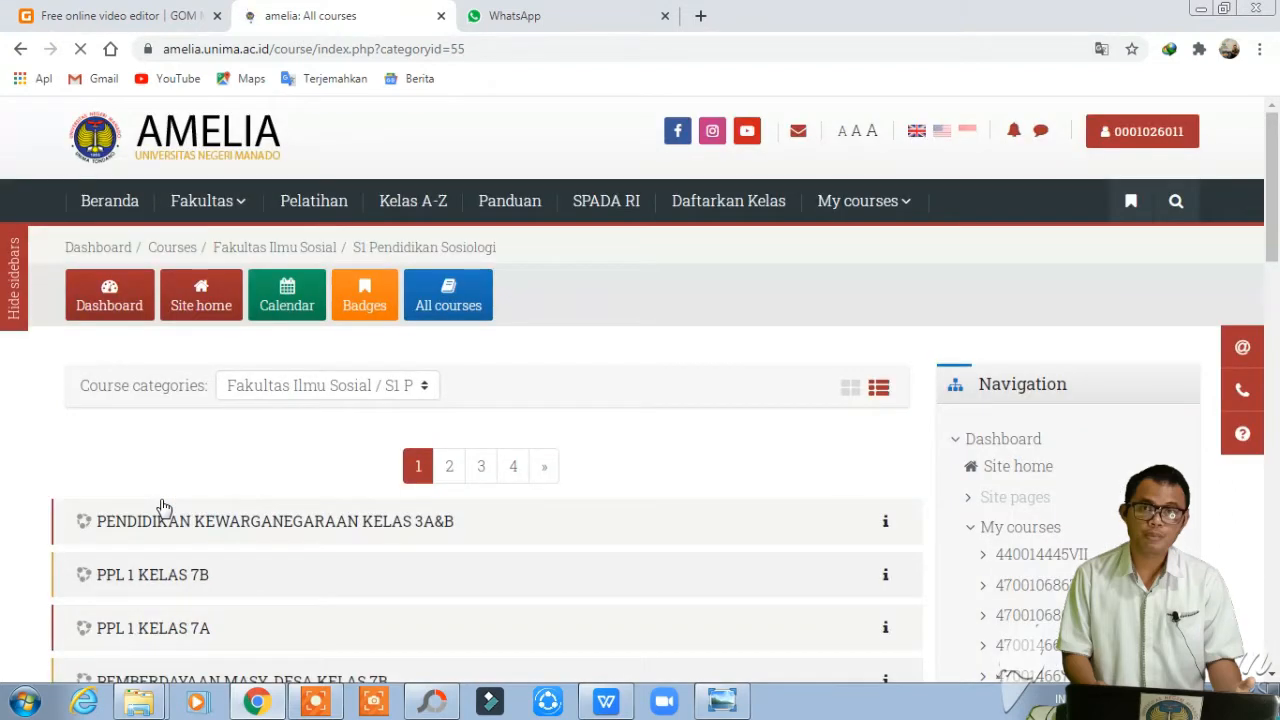
# - Open the course TEORI SOSIOLOGI KLASIK KELAS 3B from page 4 of the course list
pyautogui.scroll(-3, 164, 507)
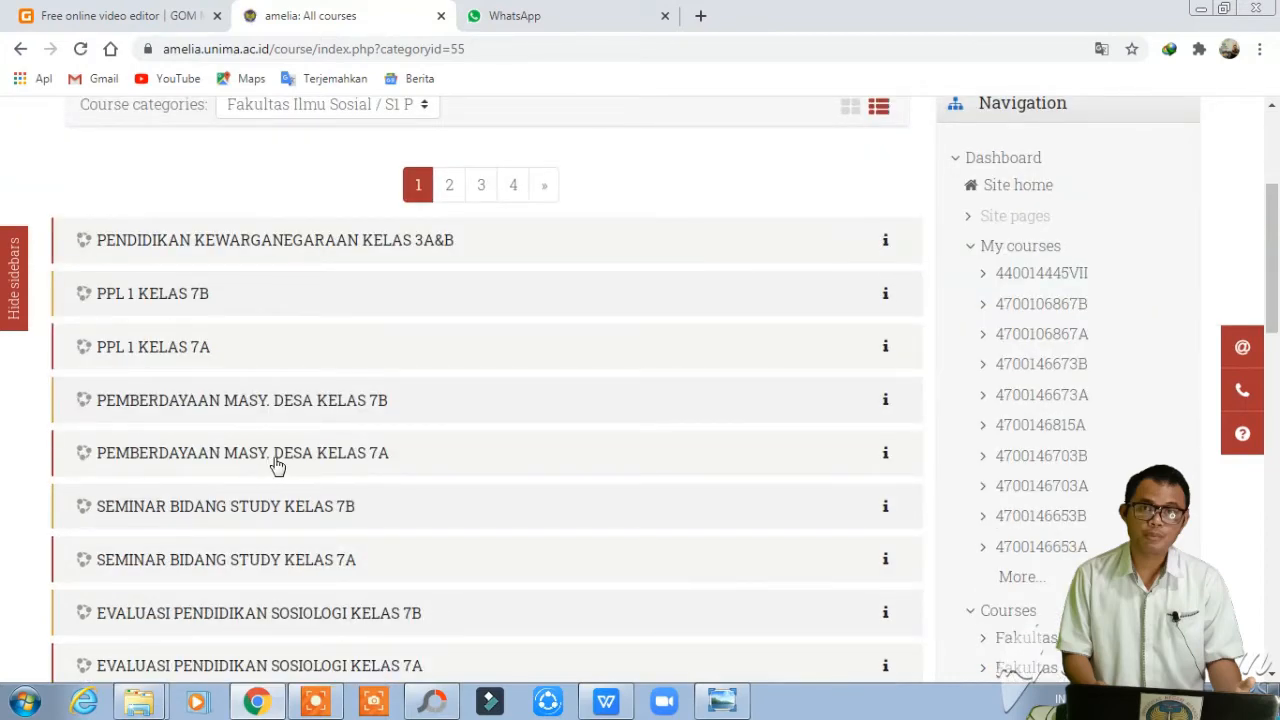
pyautogui.scroll(-9, 277, 466)
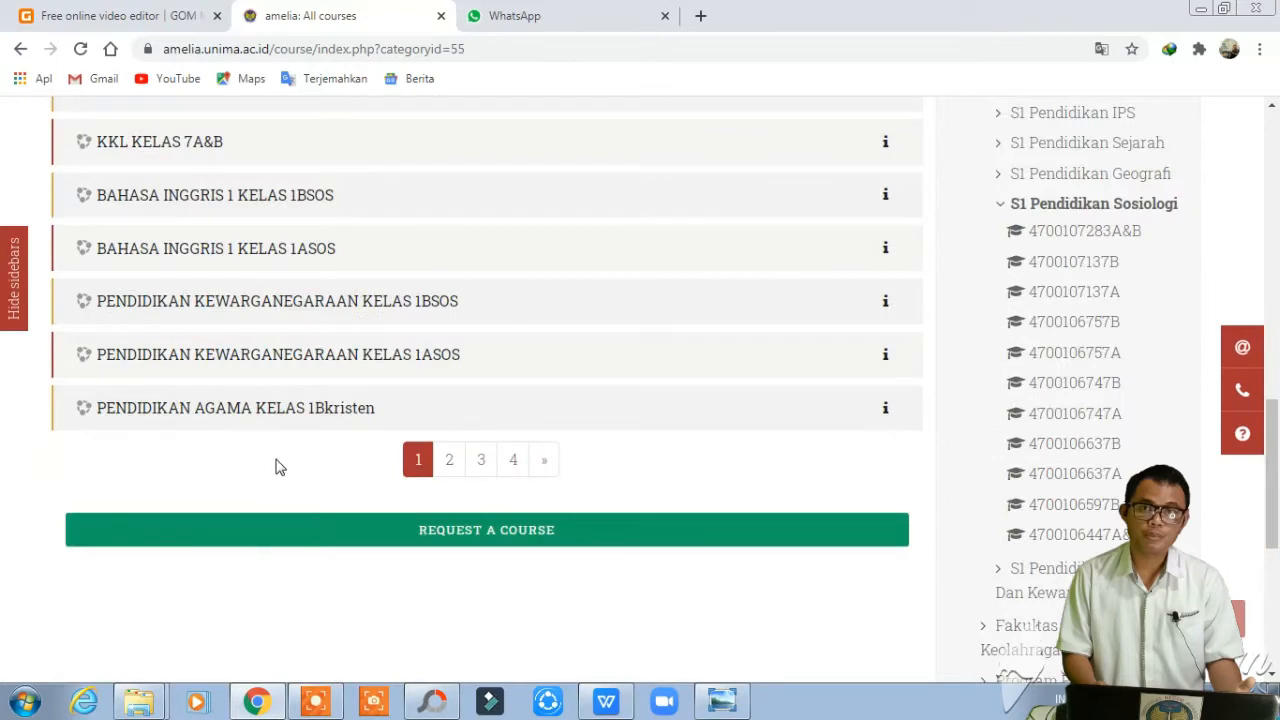
pyautogui.scroll(5, 277, 466)
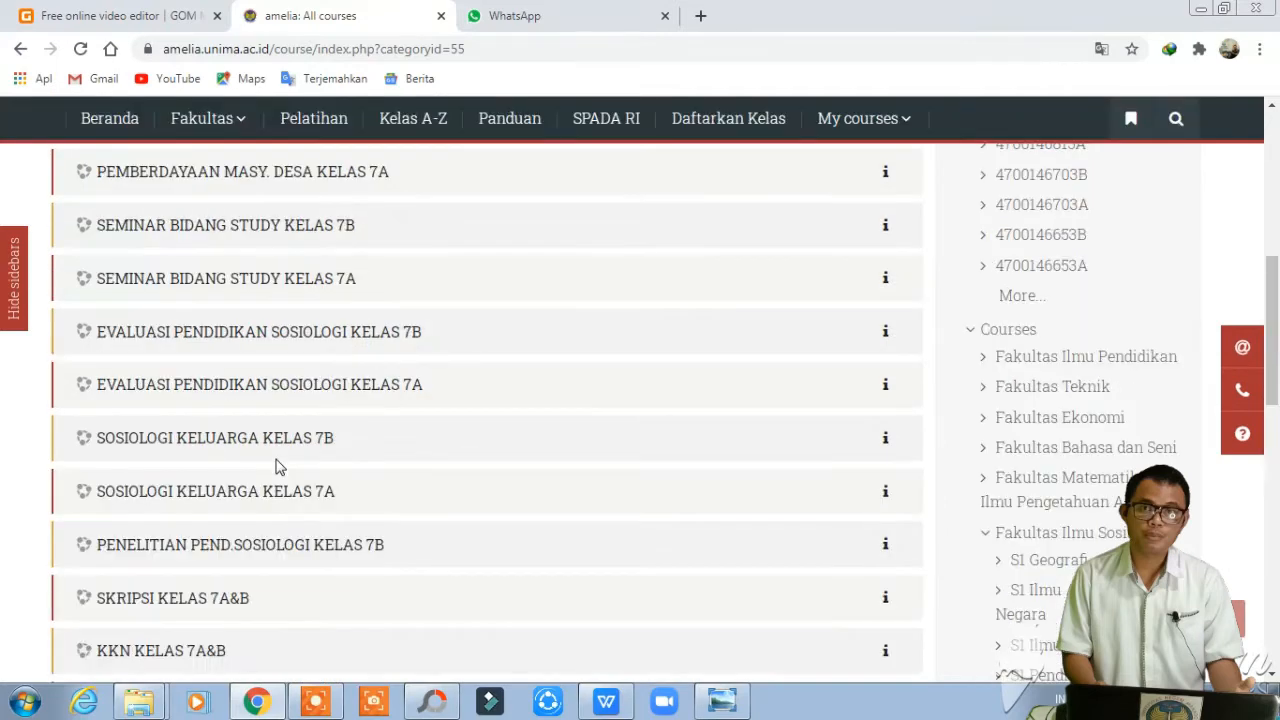
pyautogui.scroll(-2, 277, 466)
pyautogui.scroll(-3, 406, 478)
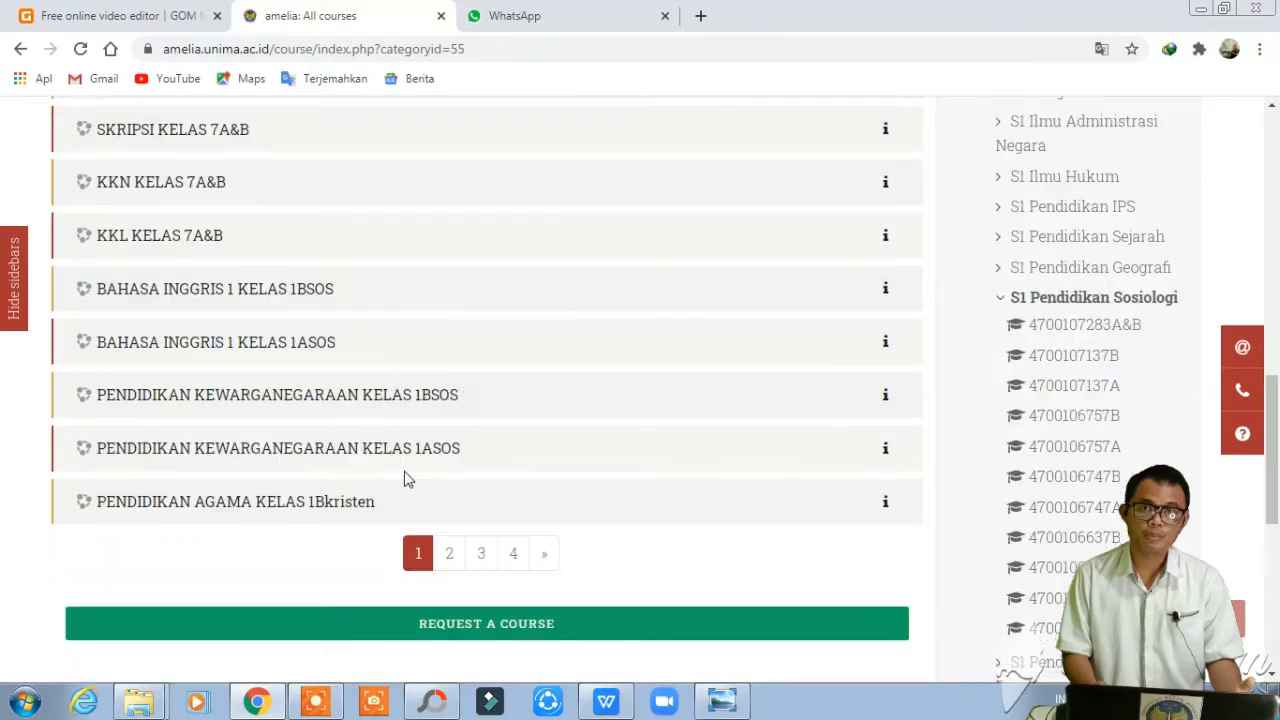
pyautogui.click(573, 498)
pyautogui.click(520, 557)
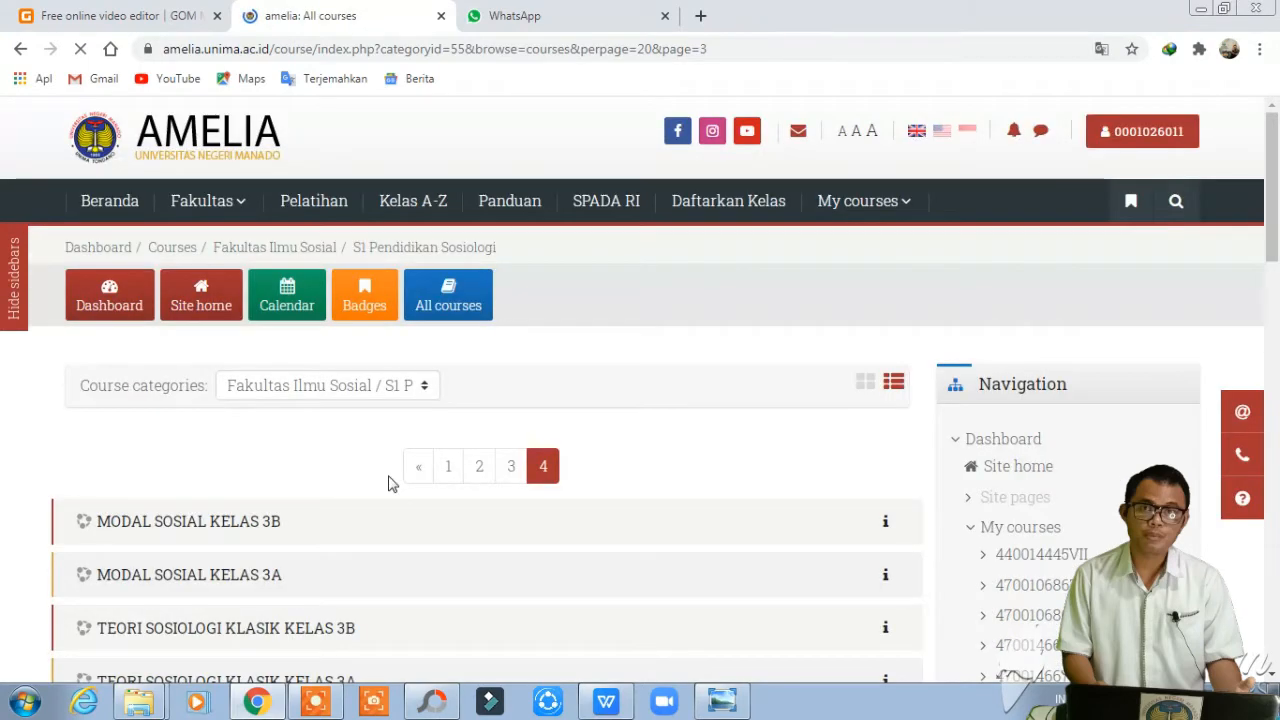
pyautogui.scroll(-3, 391, 484)
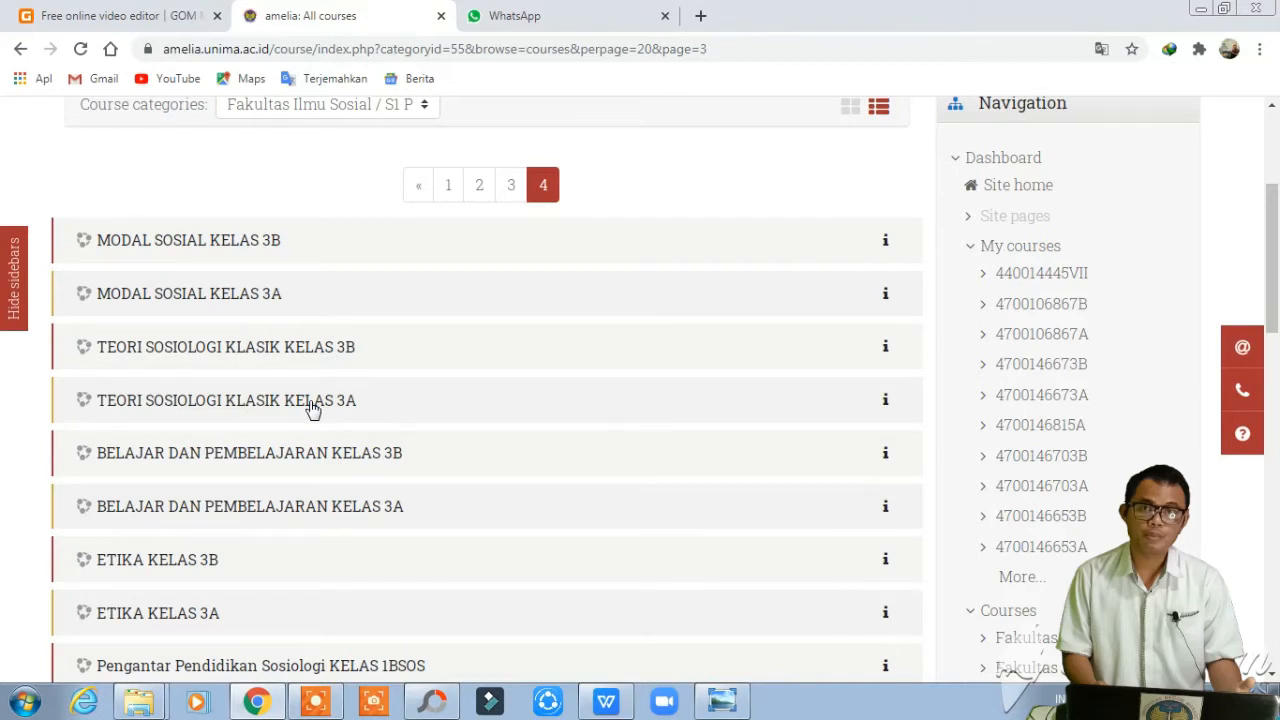
pyautogui.click(343, 359)
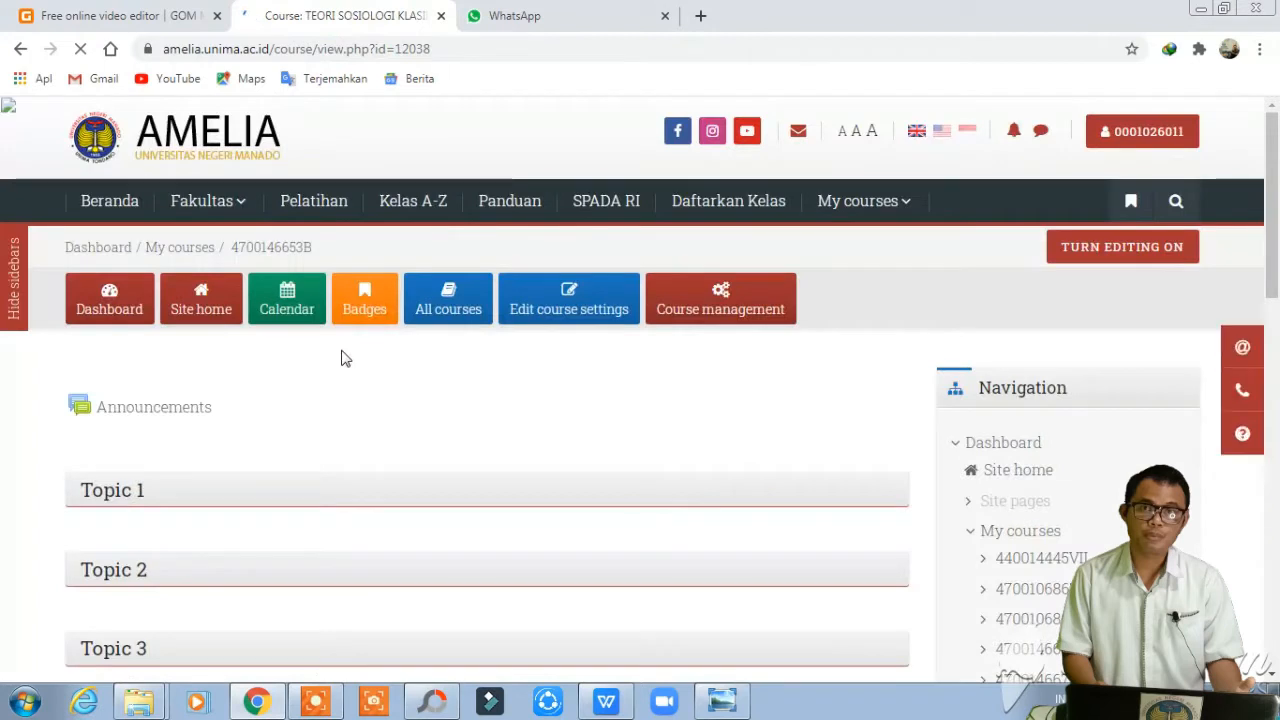
# - Examine the course page's topic sections and the course's entries in the navigation block
pyautogui.scroll(-2, 343, 359)
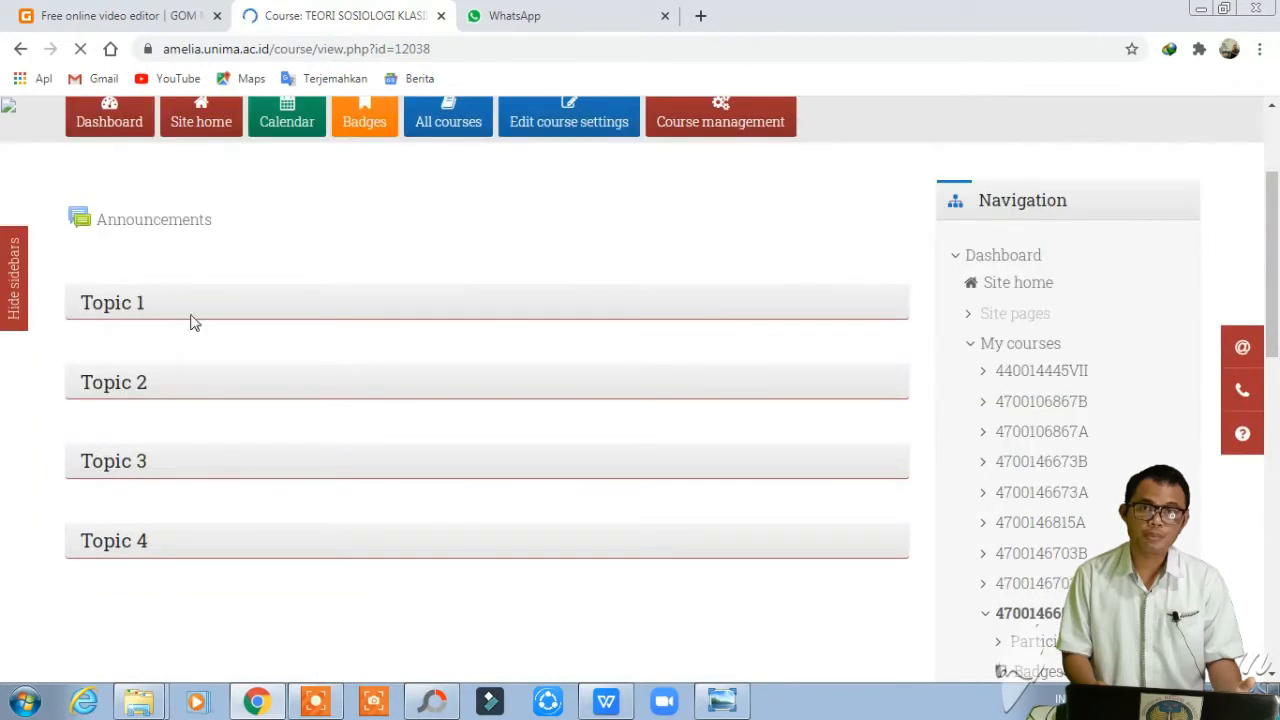
pyautogui.click(98, 308)
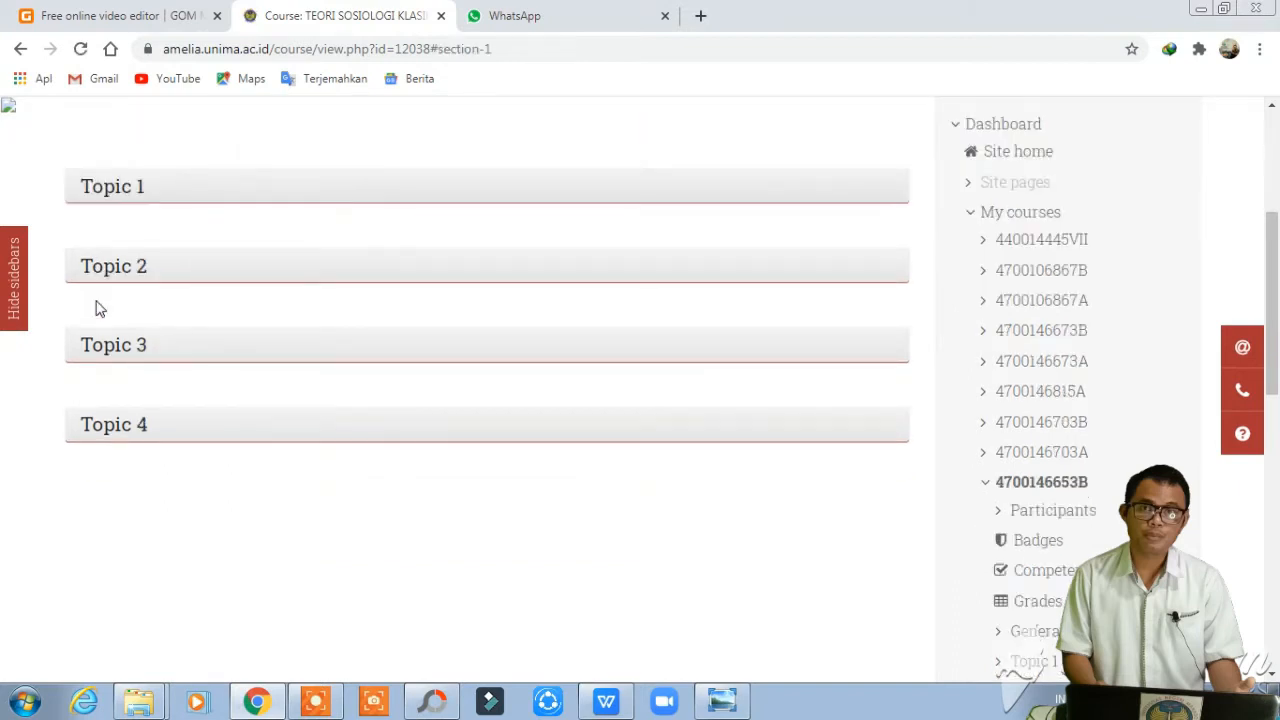
pyautogui.scroll(2, 102, 345)
pyautogui.click(104, 386)
pyautogui.scroll(-1, 1060, 563)
pyautogui.scroll(1, 1049, 574)
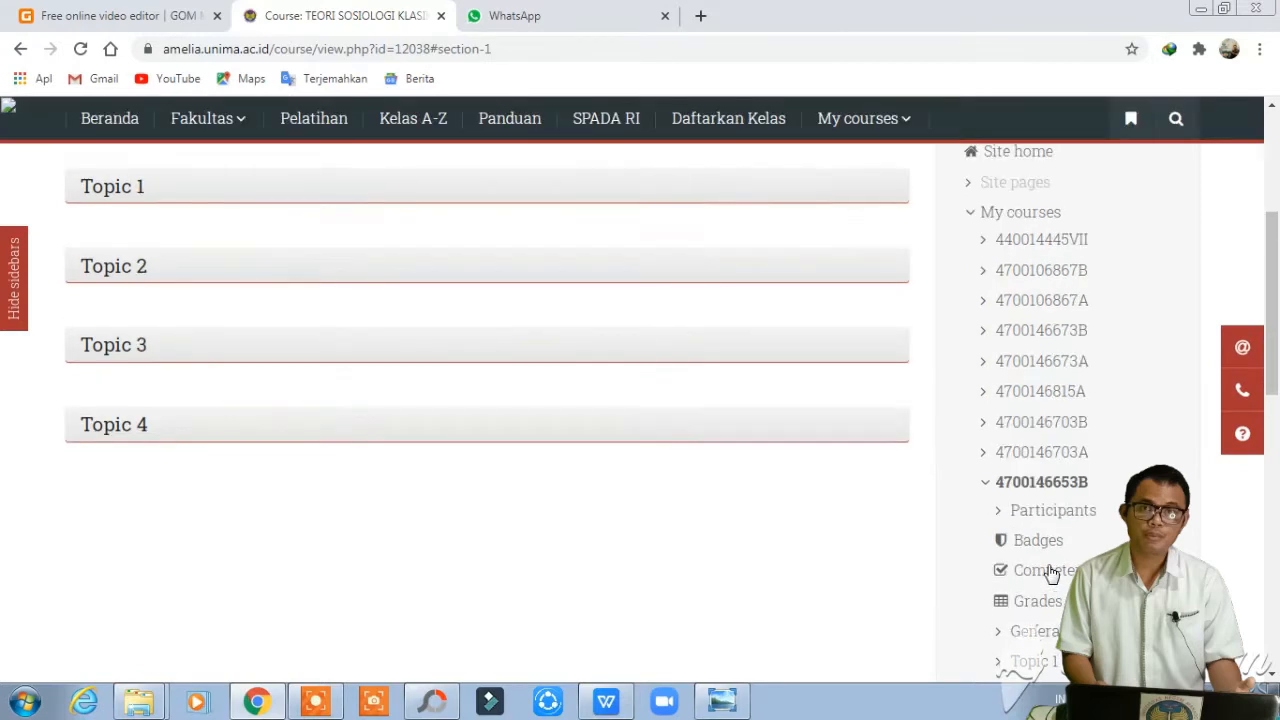
pyautogui.scroll(-2, 1050, 574)
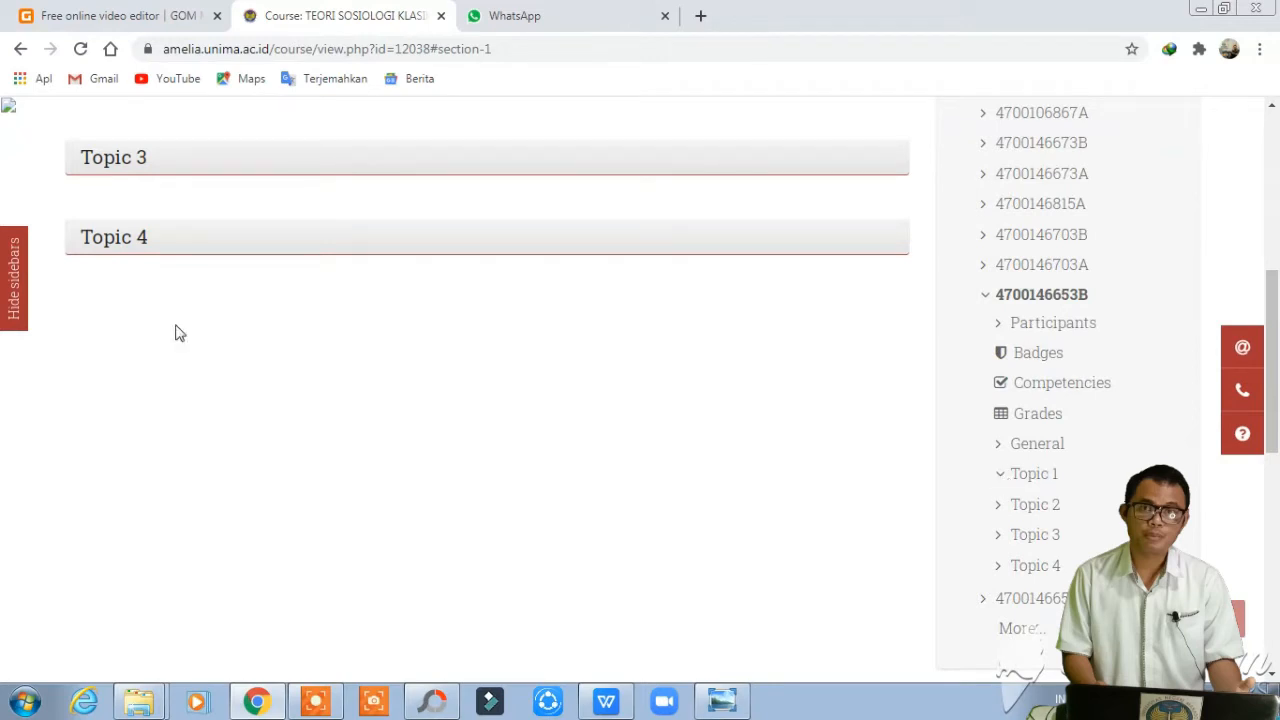
pyautogui.scroll(5, 280, 391)
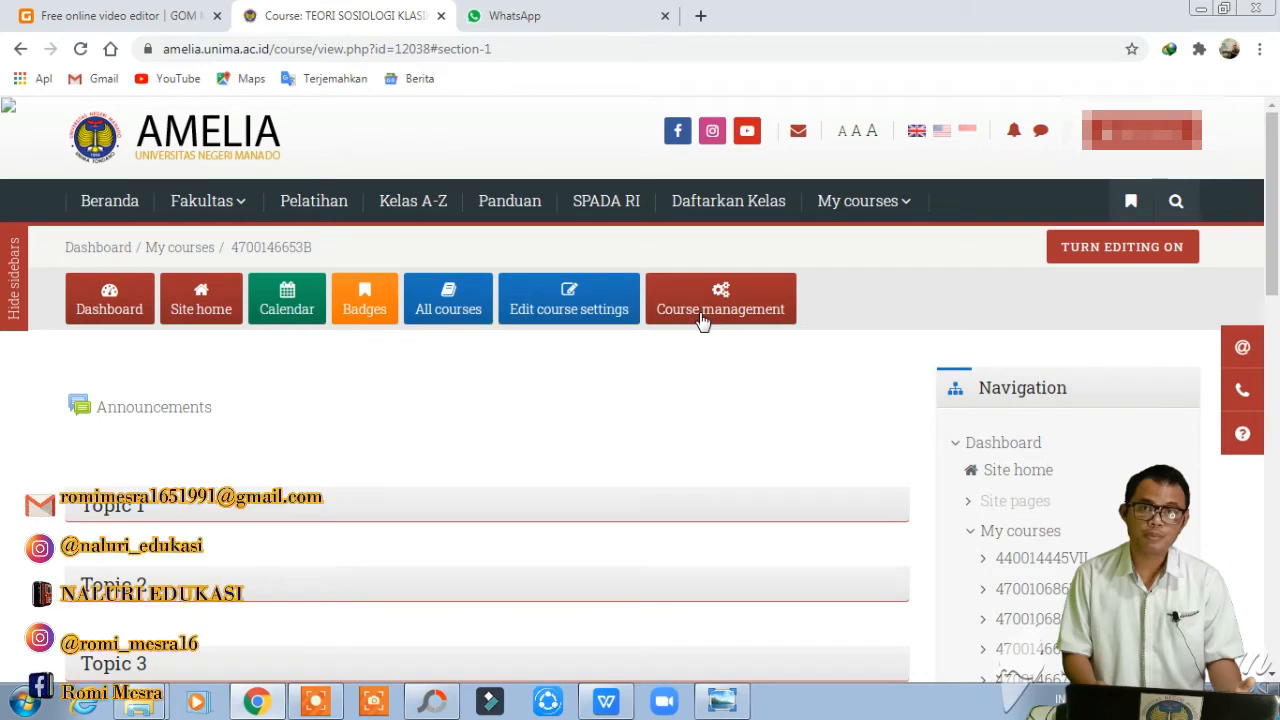
pyautogui.scroll(-1, 435, 444)
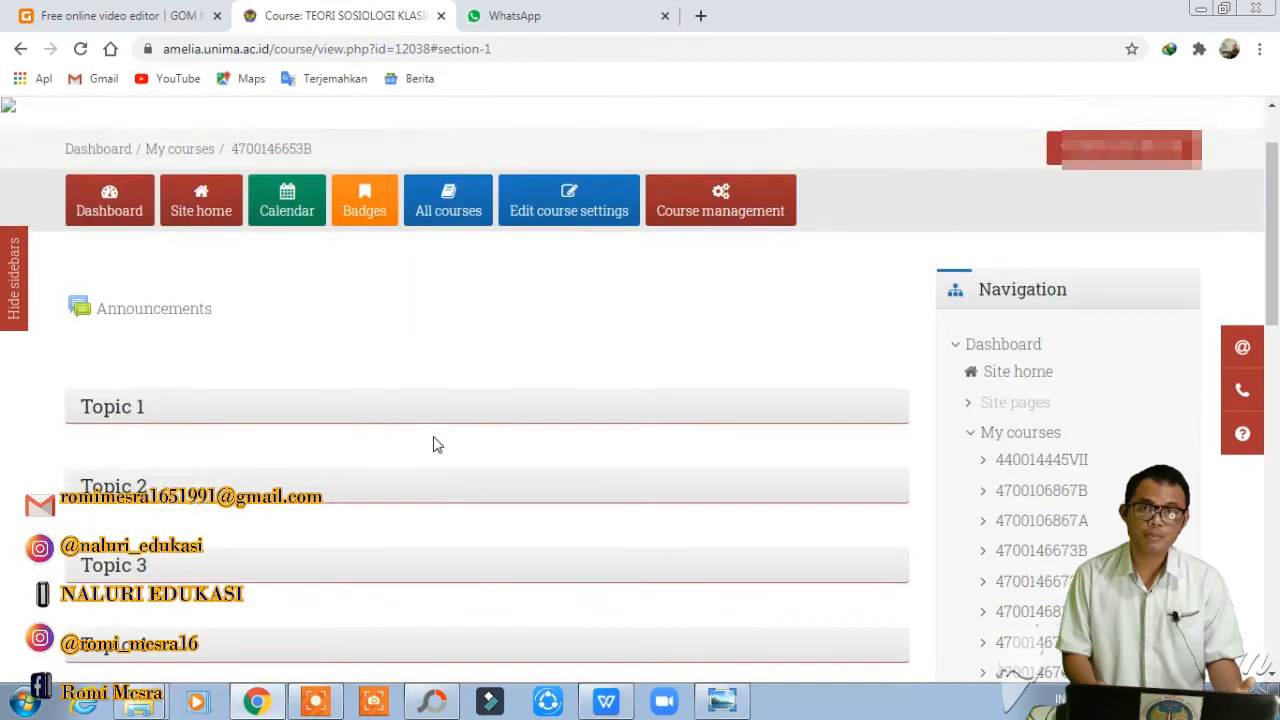
pyautogui.scroll(-2, 435, 444)
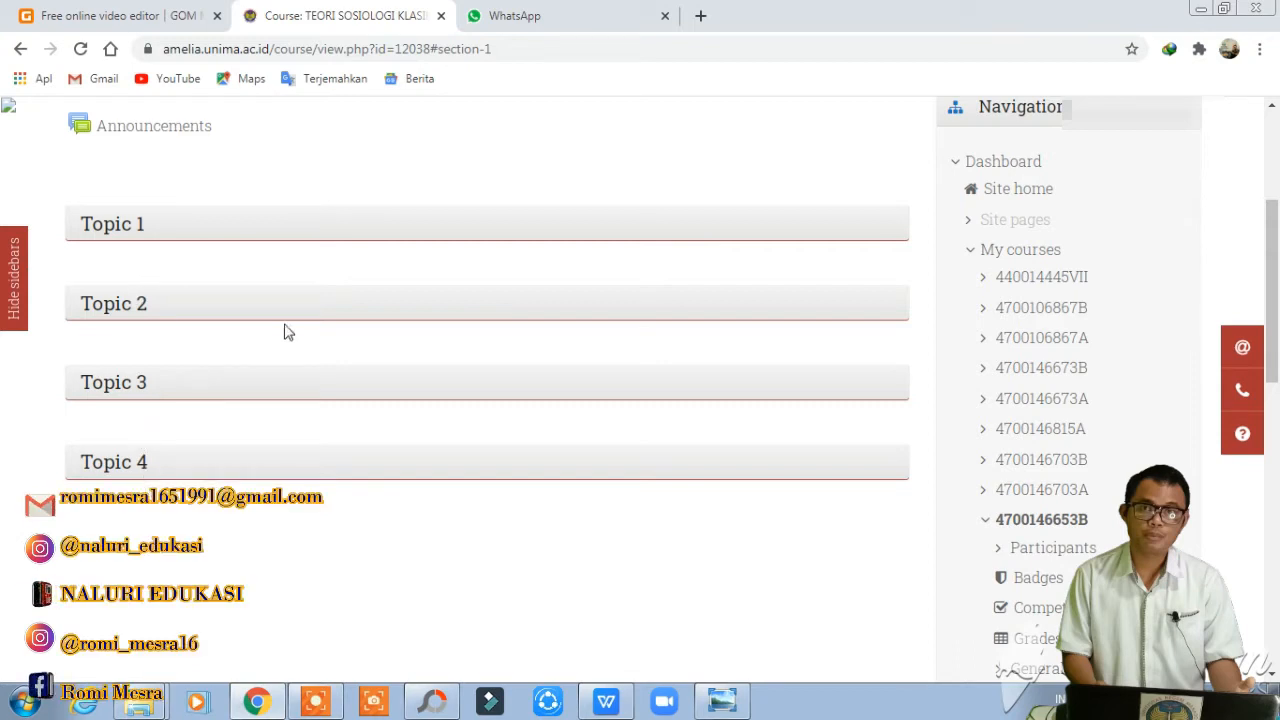
pyautogui.scroll(2, 371, 334)
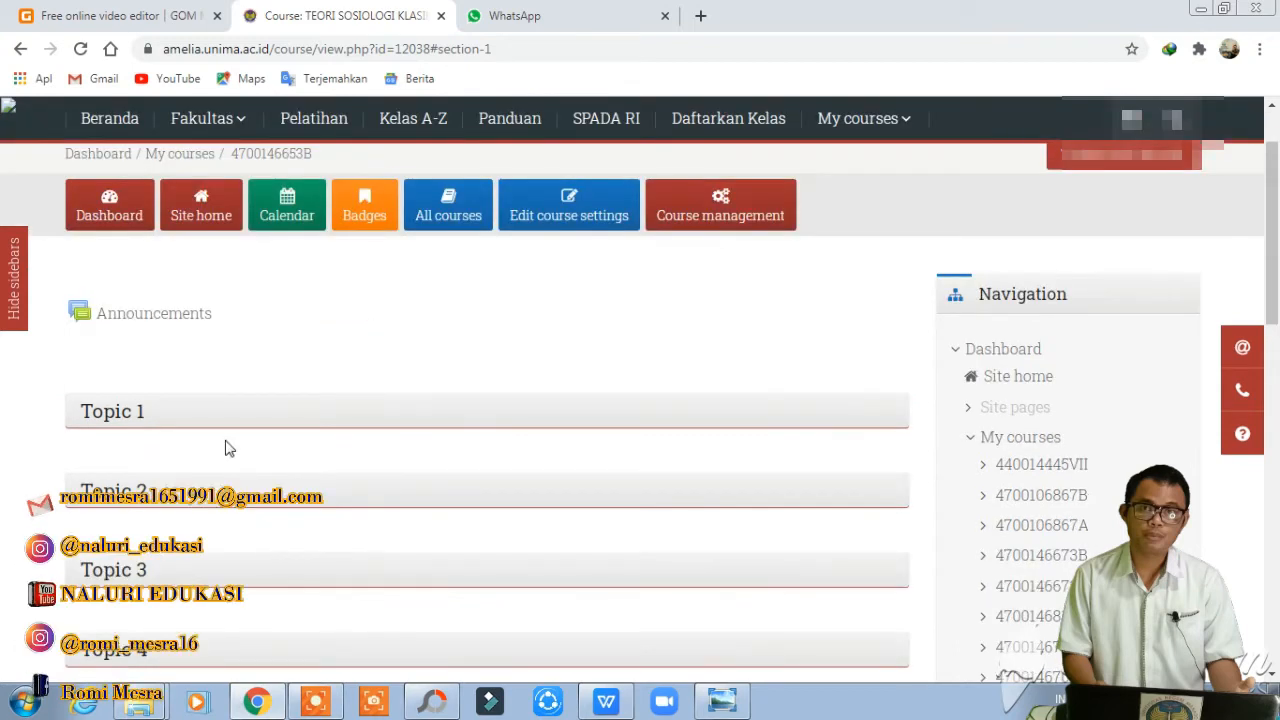
pyautogui.scroll(1, 689, 360)
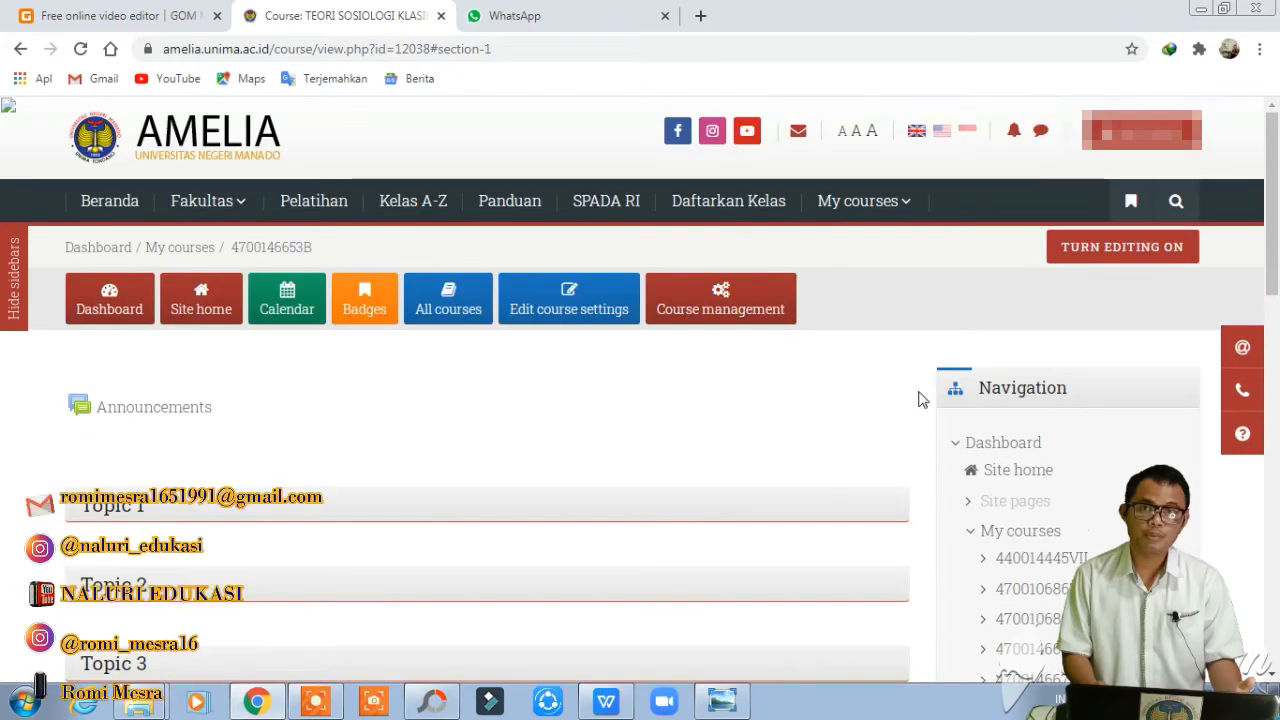
pyautogui.scroll(-7, 920, 400)
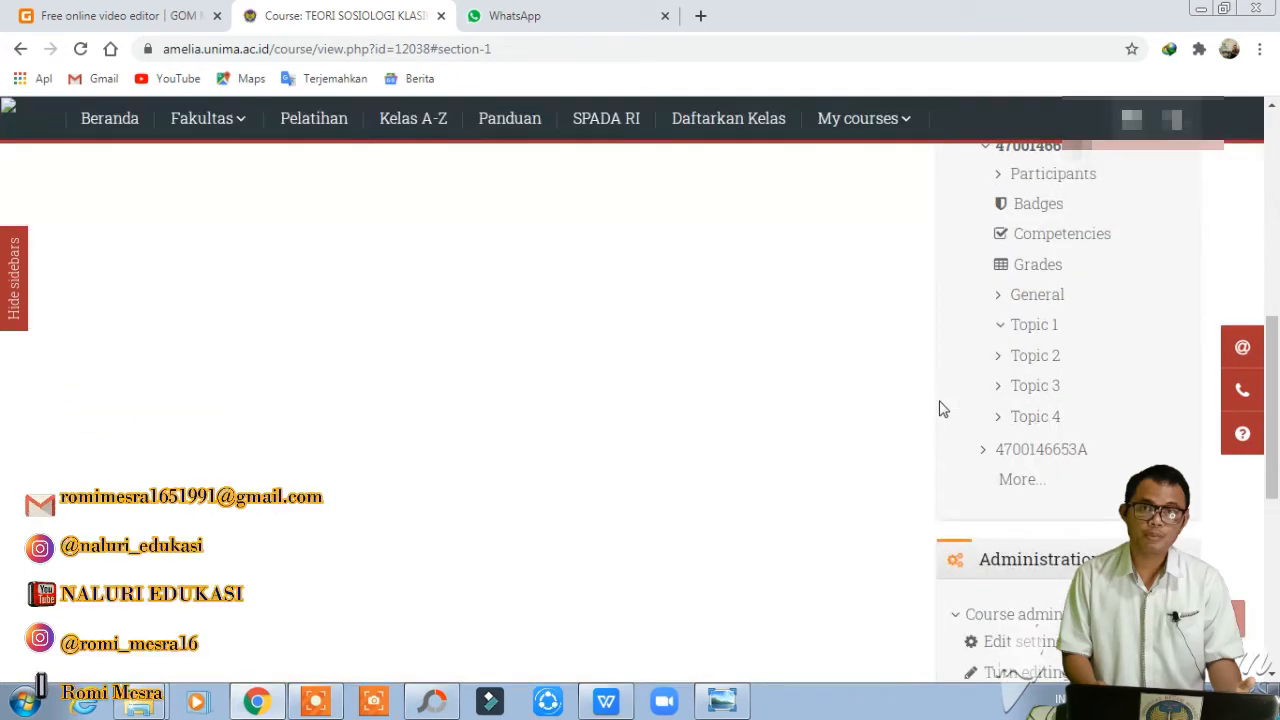
# - Turn on editing mode for the TEORI SOSIOLOGI KLASIK KELAS 3B course page
pyautogui.scroll(5, 940, 408)
pyautogui.scroll(2, 846, 410)
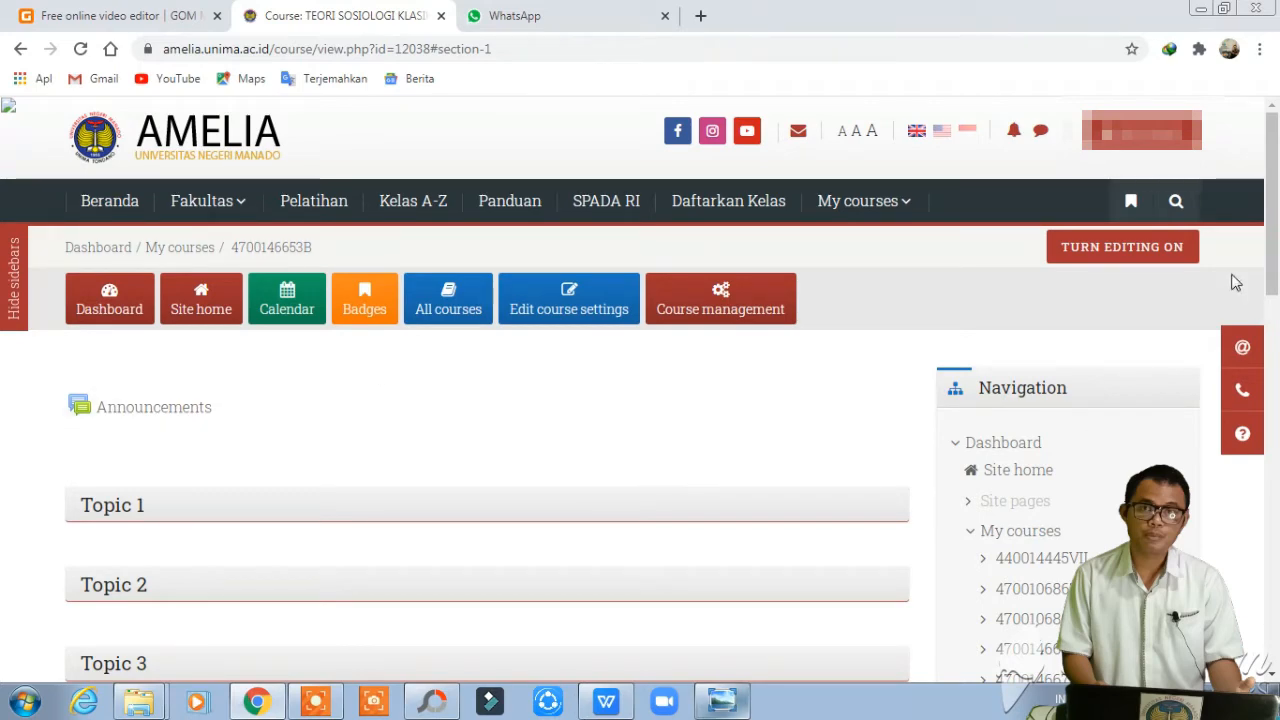
pyautogui.click(1110, 258)
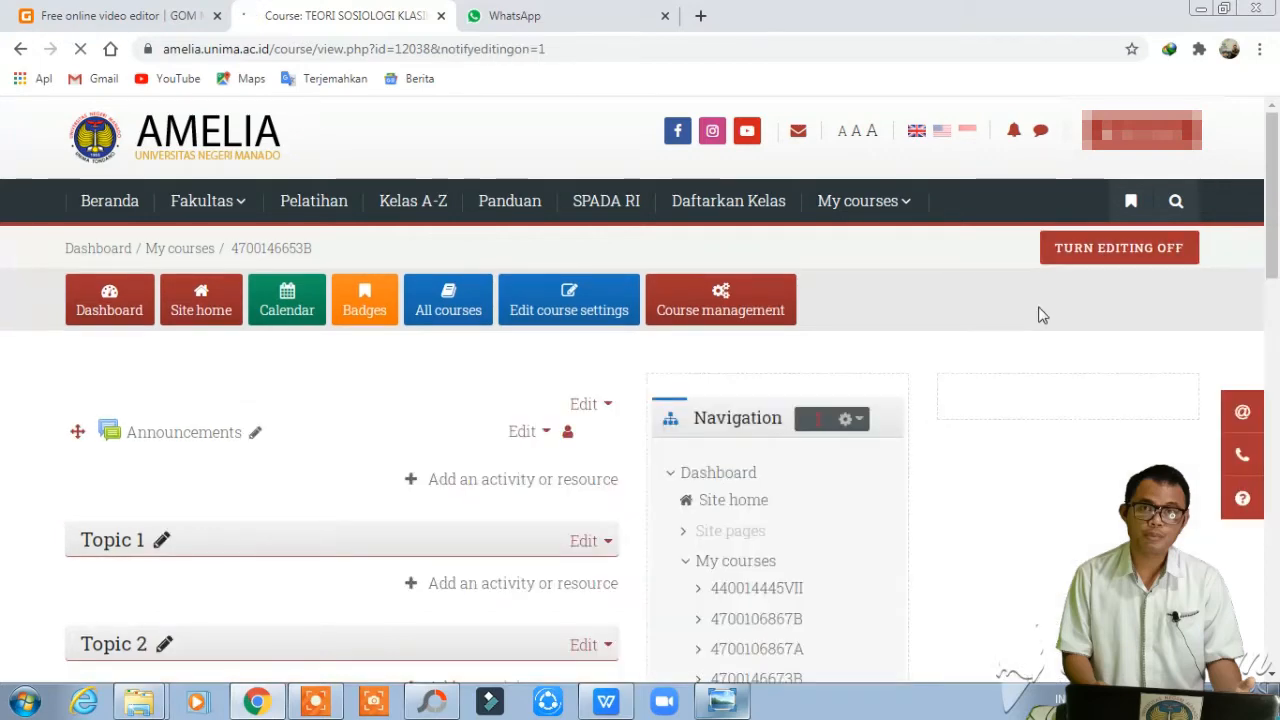
pyautogui.scroll(-1, 491, 445)
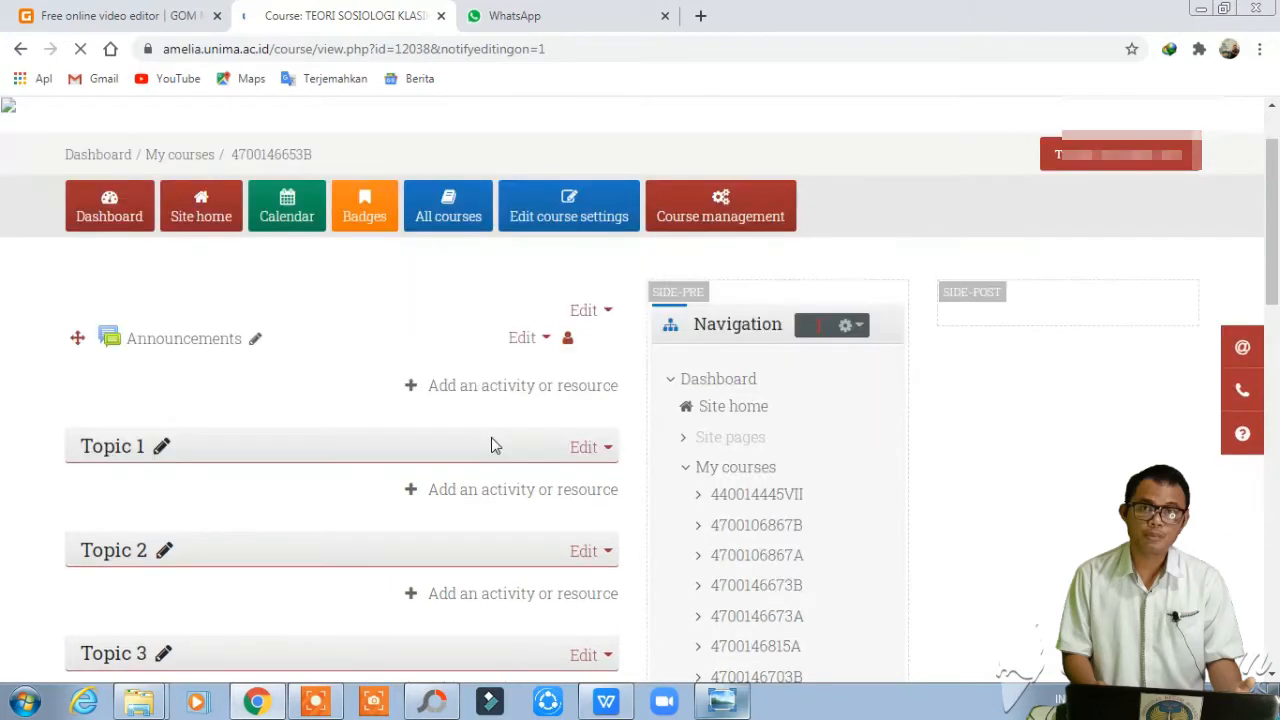
pyautogui.click(163, 452)
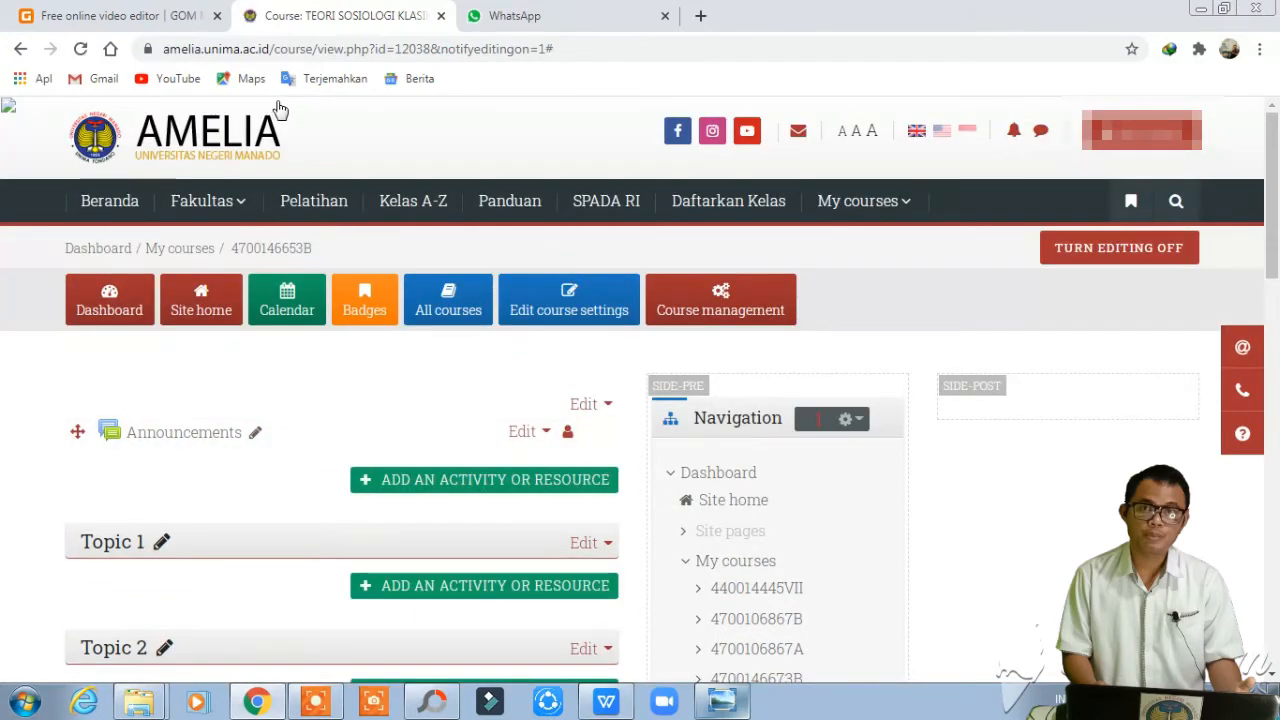
pyautogui.scroll(-3, 246, 429)
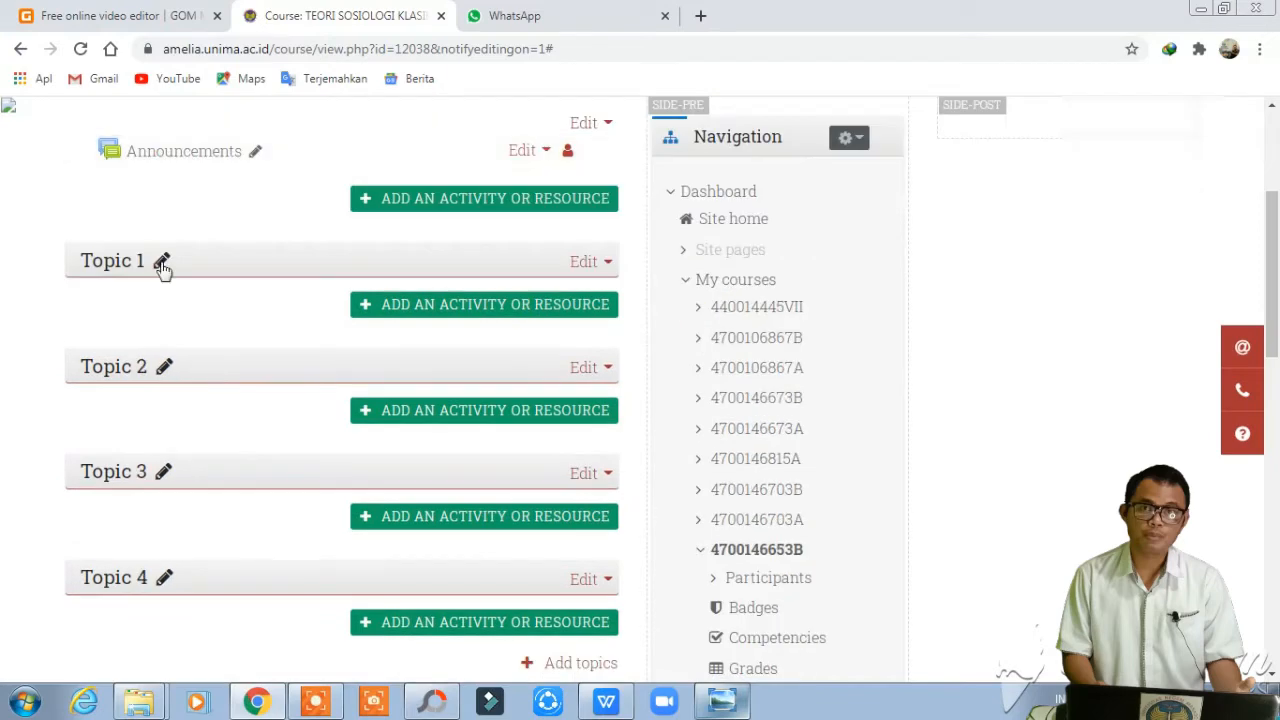
pyautogui.click(162, 264)
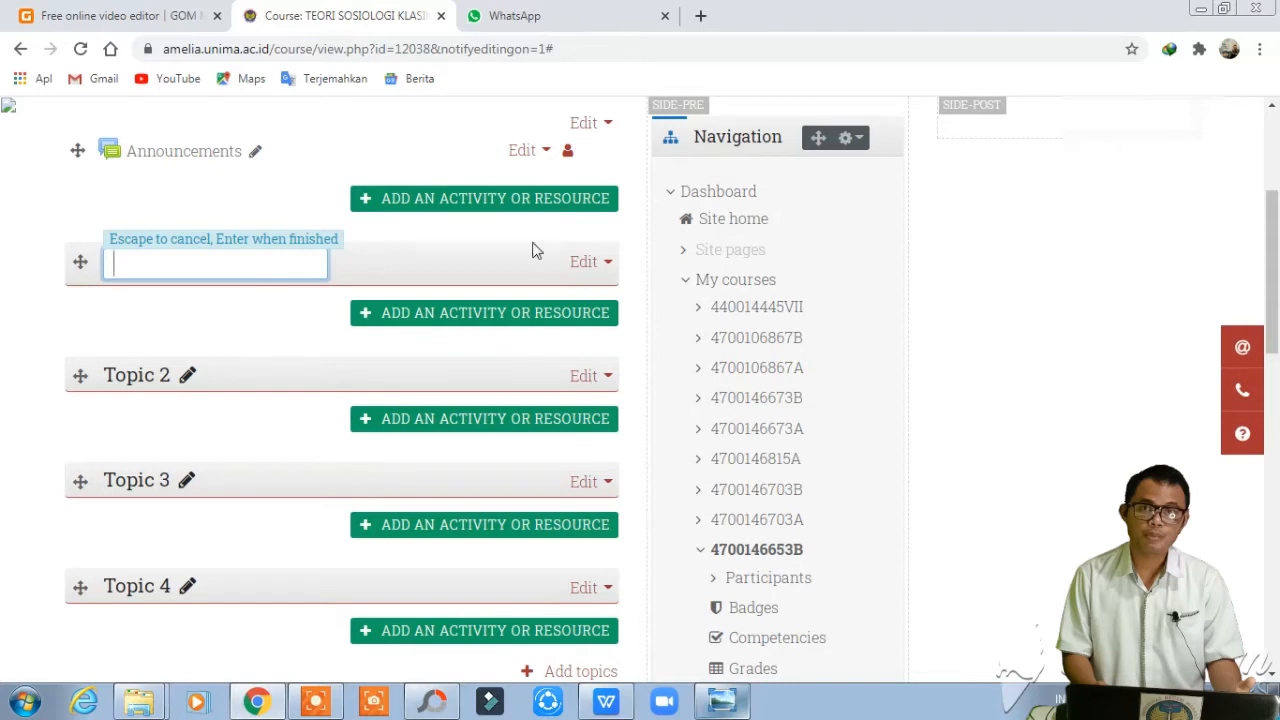
pyautogui.press('Escape')
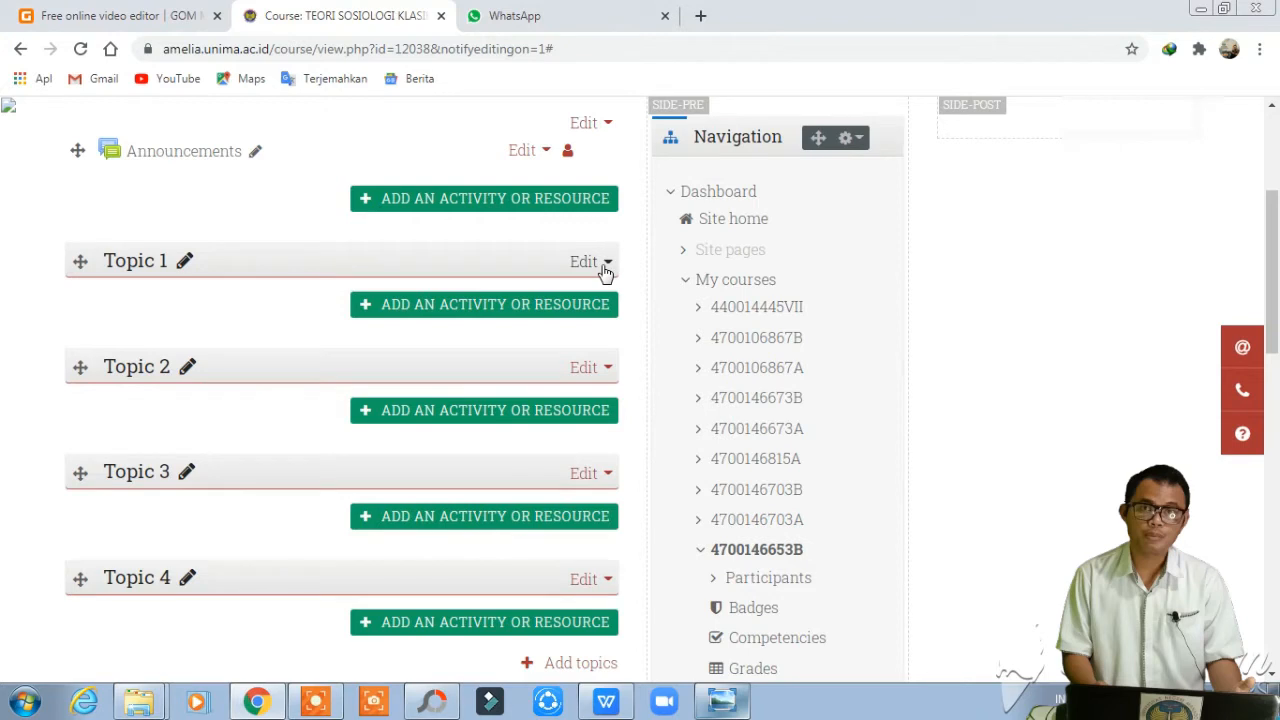
# - Open Topic 1 for editing, enable a custom section name and enter "Pertemuan ke-1." as the name
pyautogui.click(605, 272)
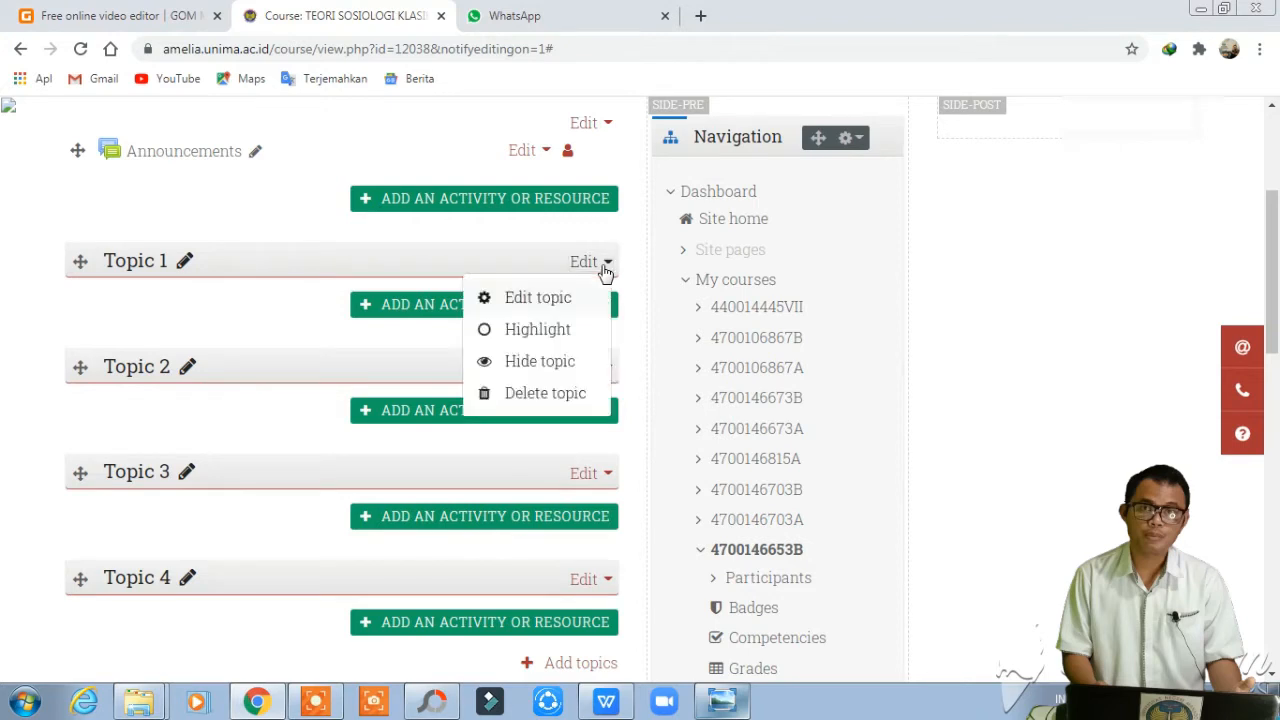
pyautogui.click(519, 300)
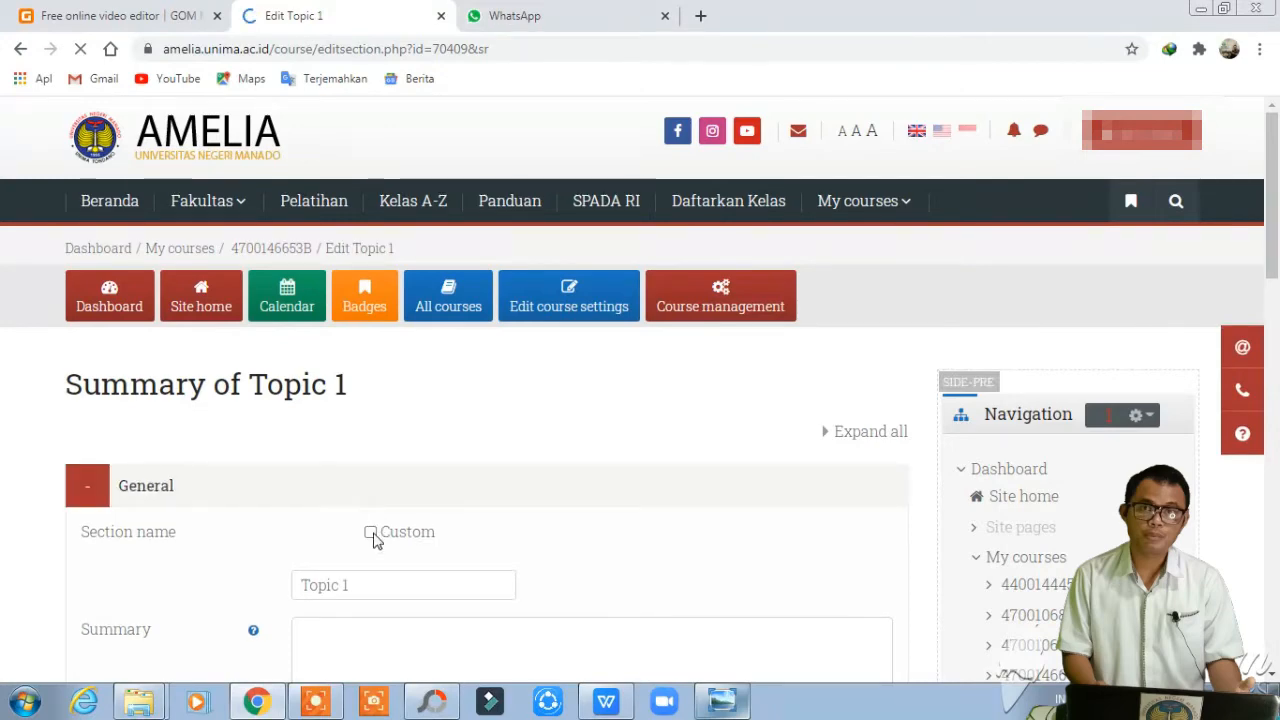
pyautogui.click(371, 536)
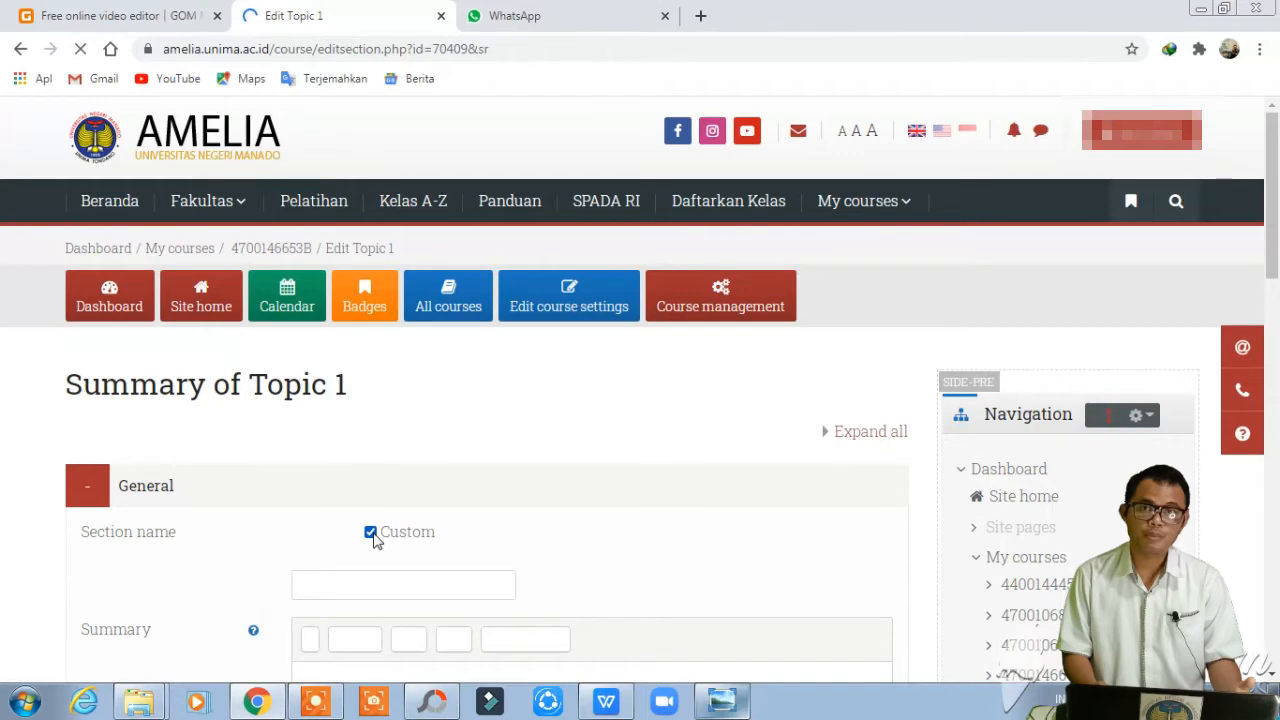
pyautogui.scroll(-2, 386, 408)
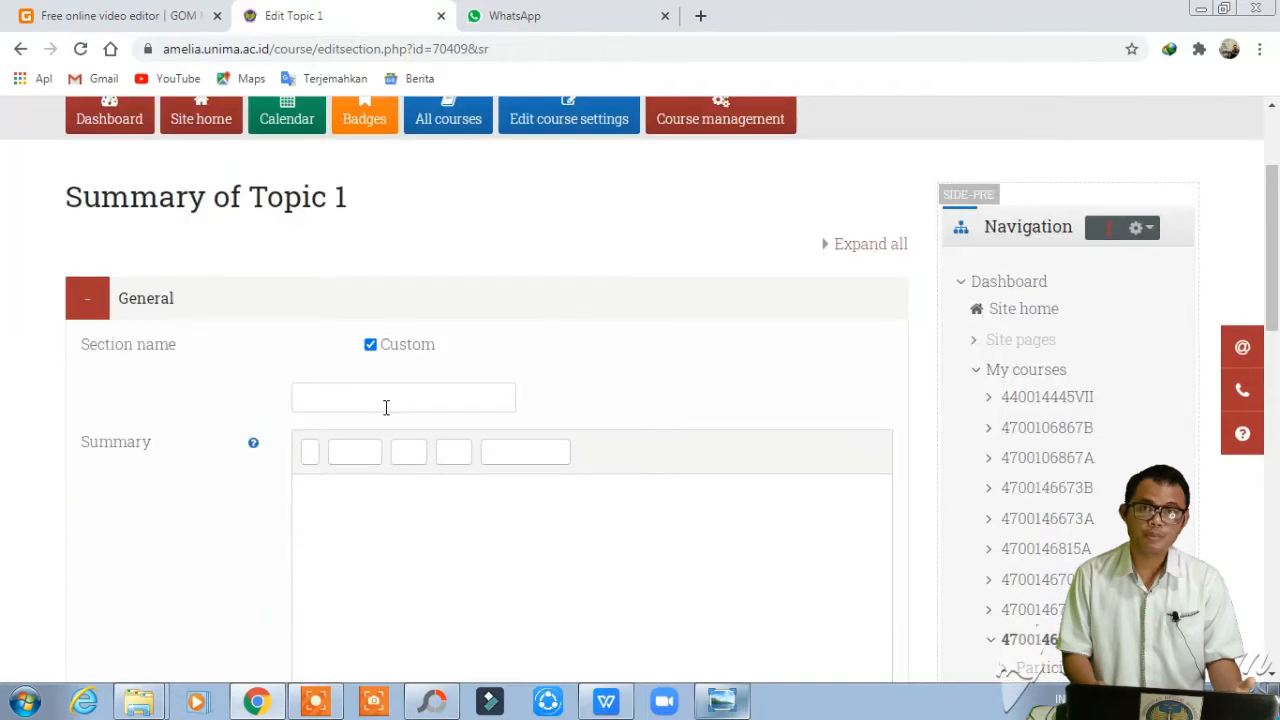
pyautogui.click(386, 405)
pyautogui.write('Pertem')
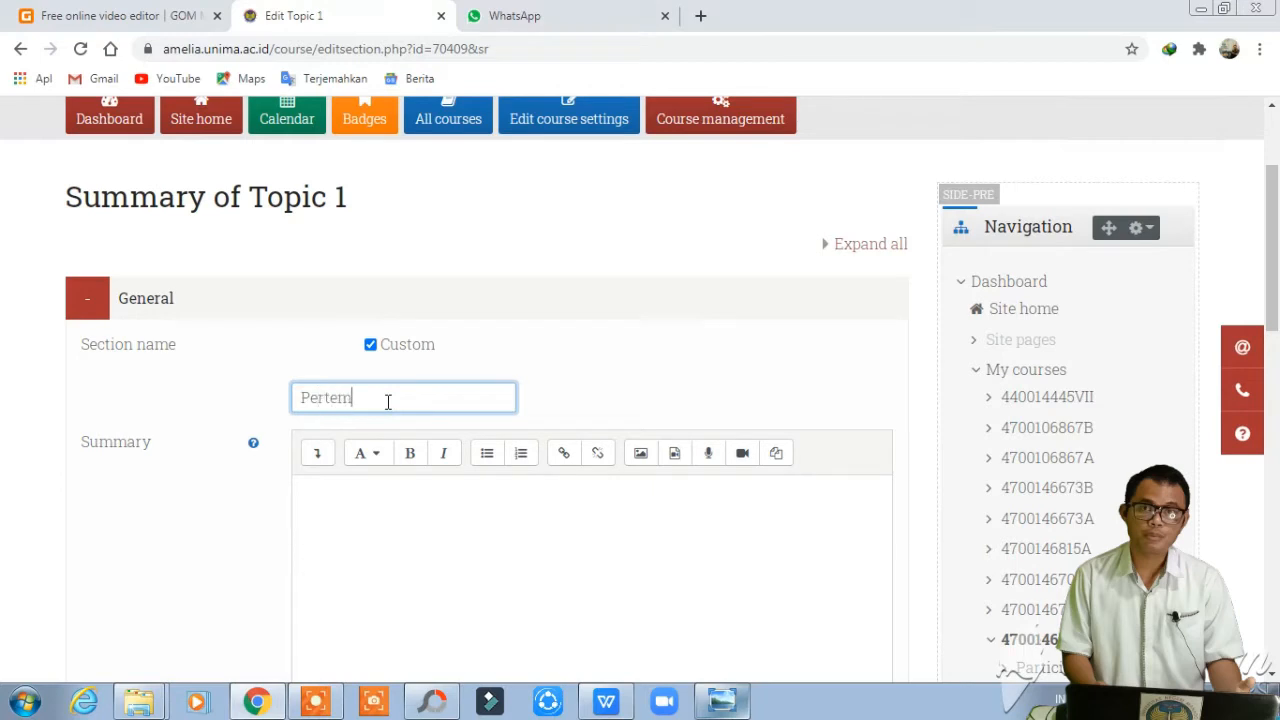
pyautogui.write('uan ke-1.')
# - Copy "Perkenalan singkat mata kuliah dan sistematika perkuliahan" from the RPS document in WPS Office and add it to the section name in Chrome
pyautogui.click(607, 701)
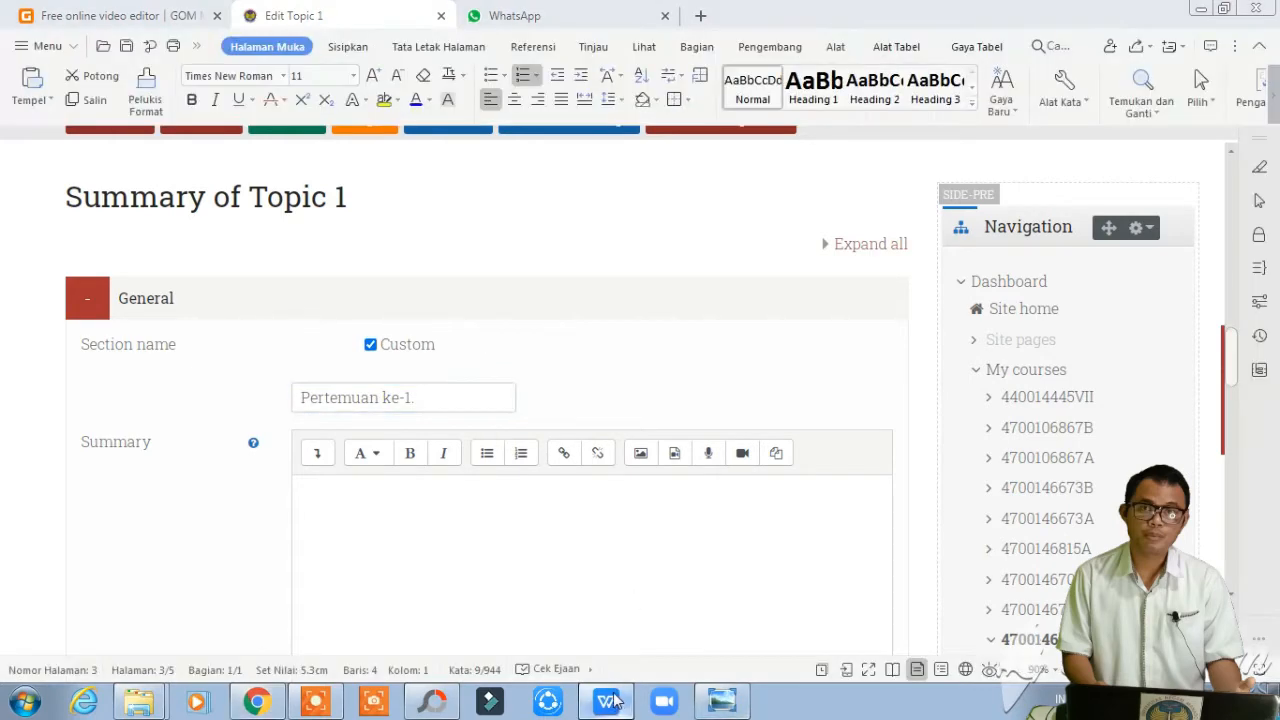
pyautogui.click(563, 394)
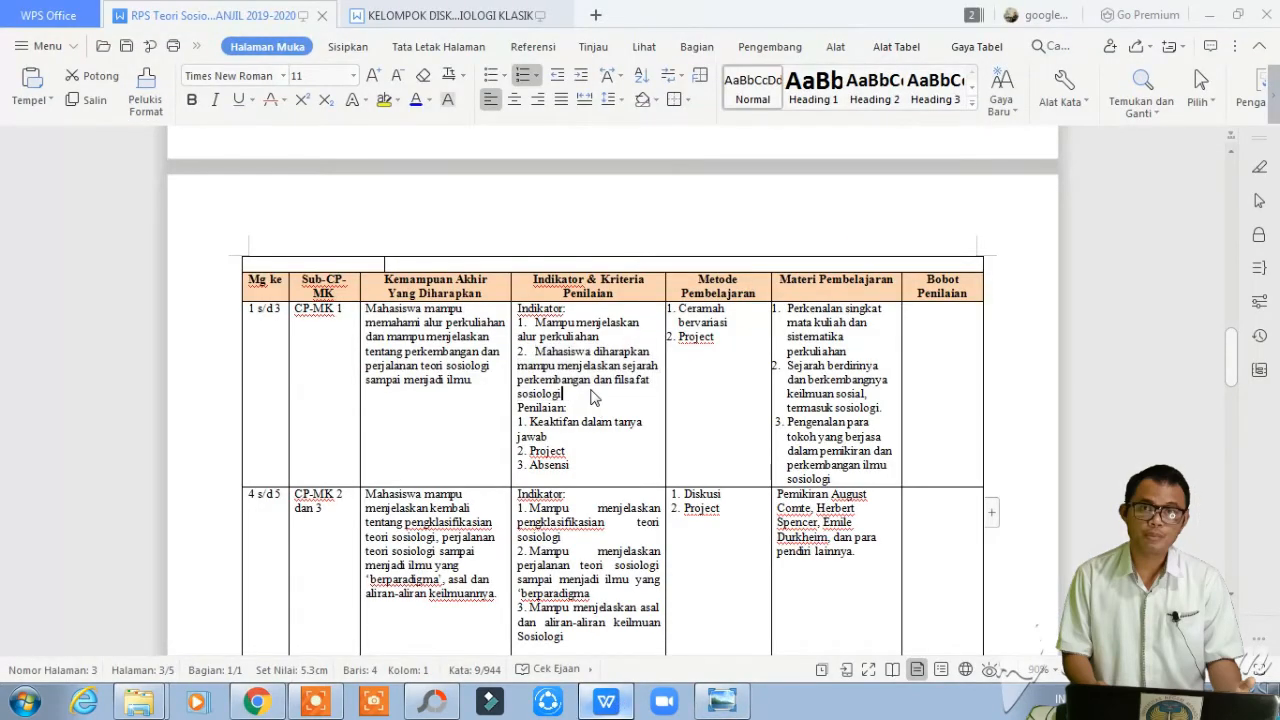
pyautogui.scroll(1, 600, 400)
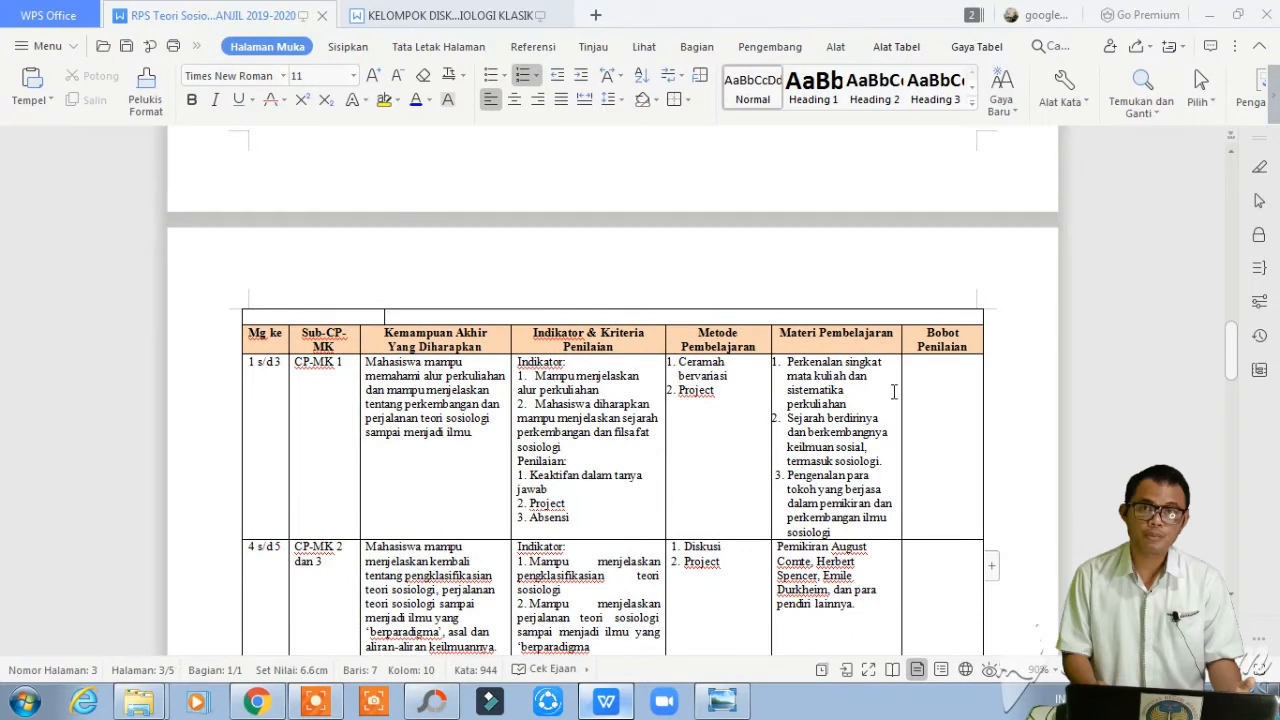
pyautogui.click(850, 404)
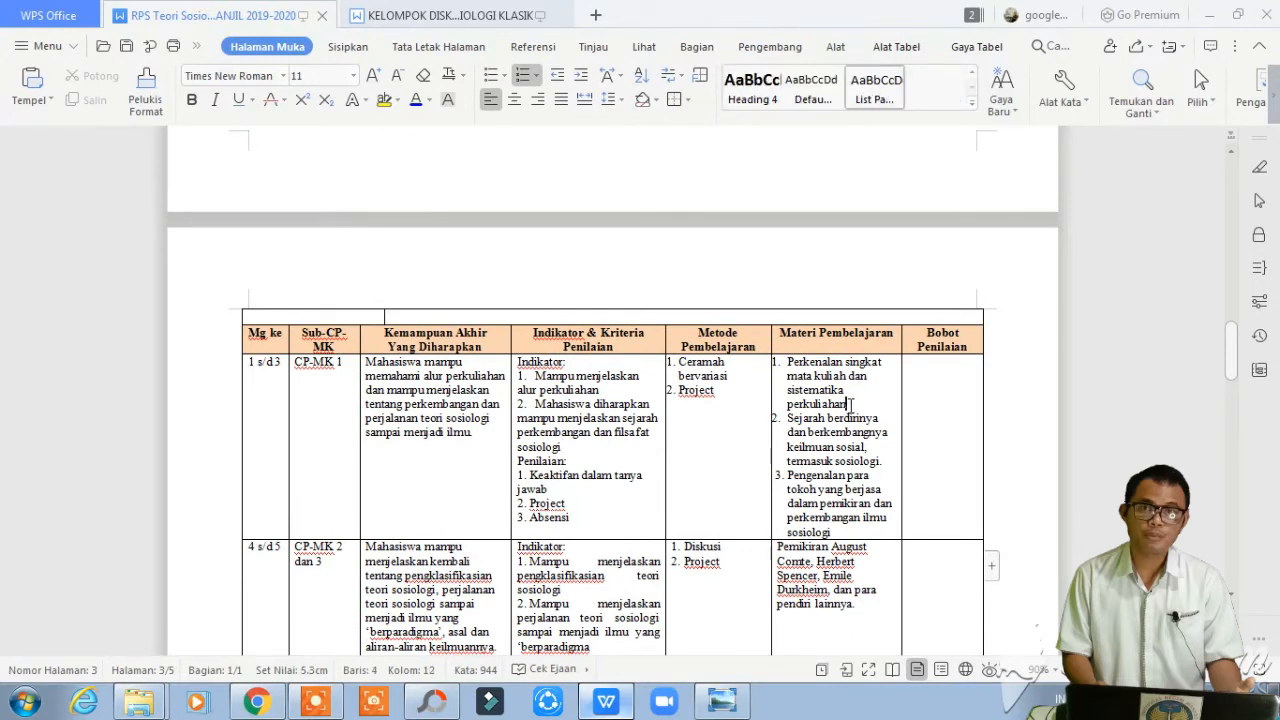
pyautogui.moveTo(850, 404); pyautogui.dragTo(788, 372)
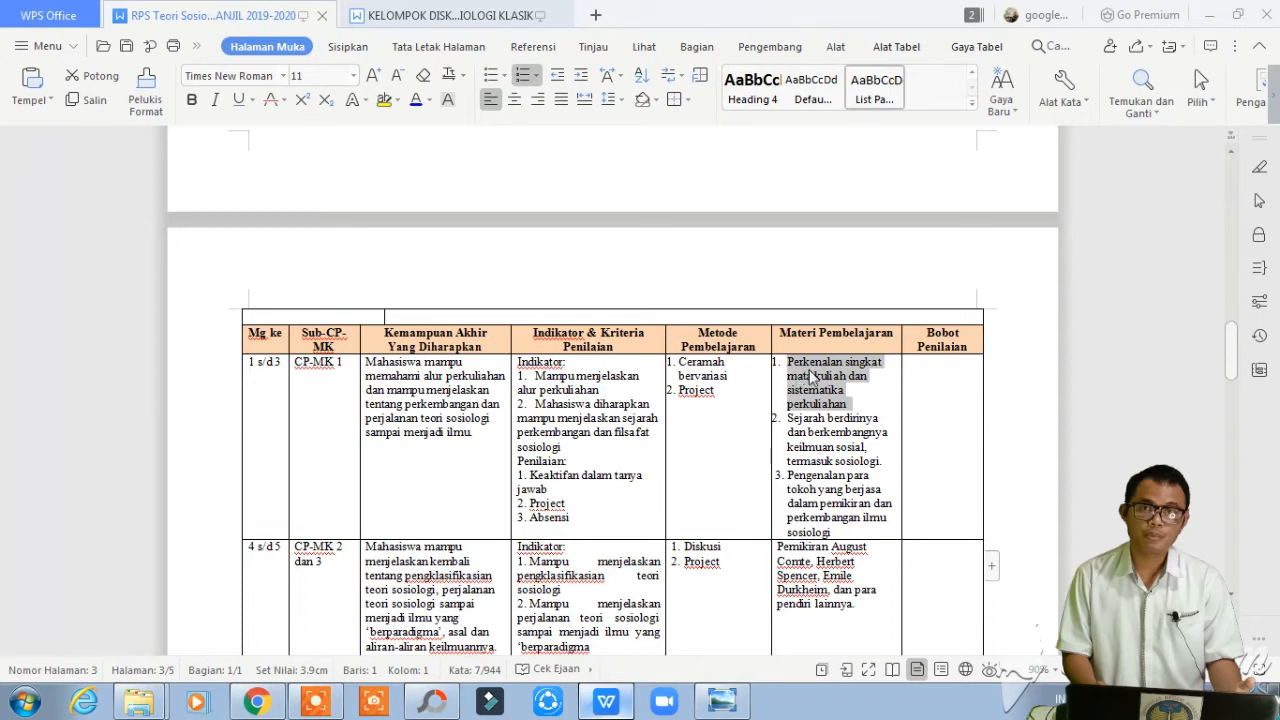
pyautogui.click(597, 702)
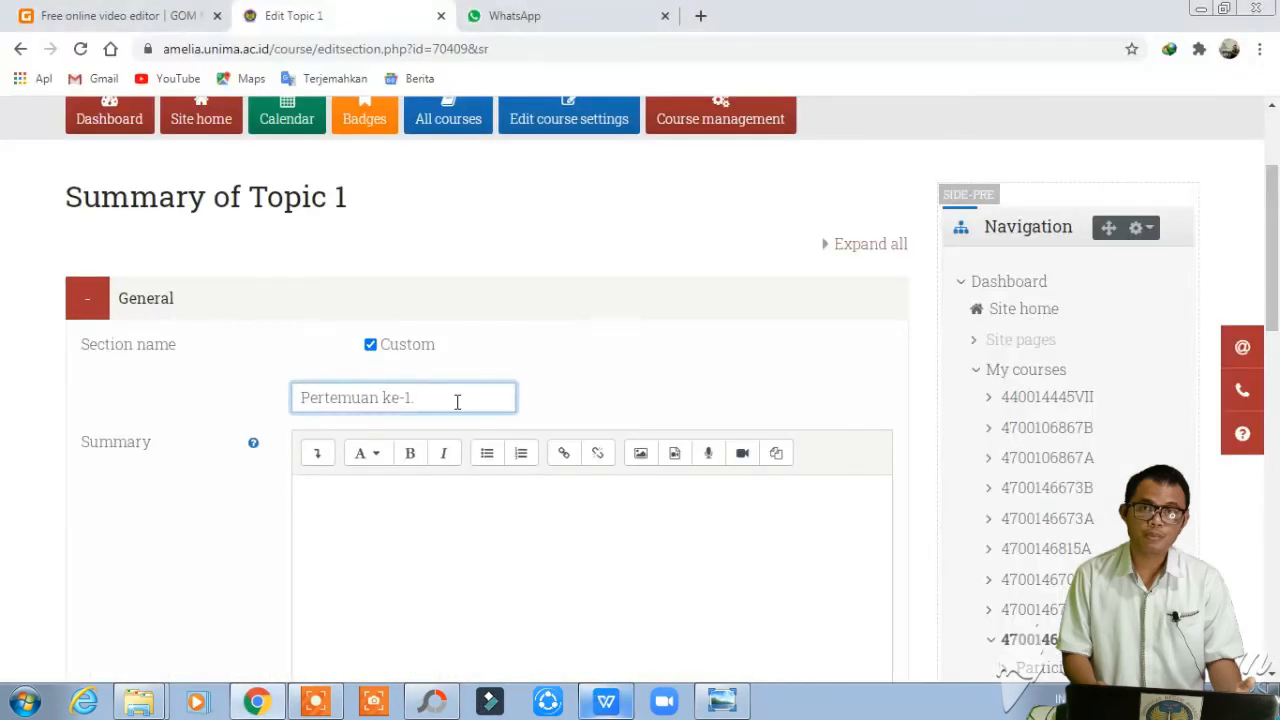
pyautogui.hotkey('ctrl', 'v')
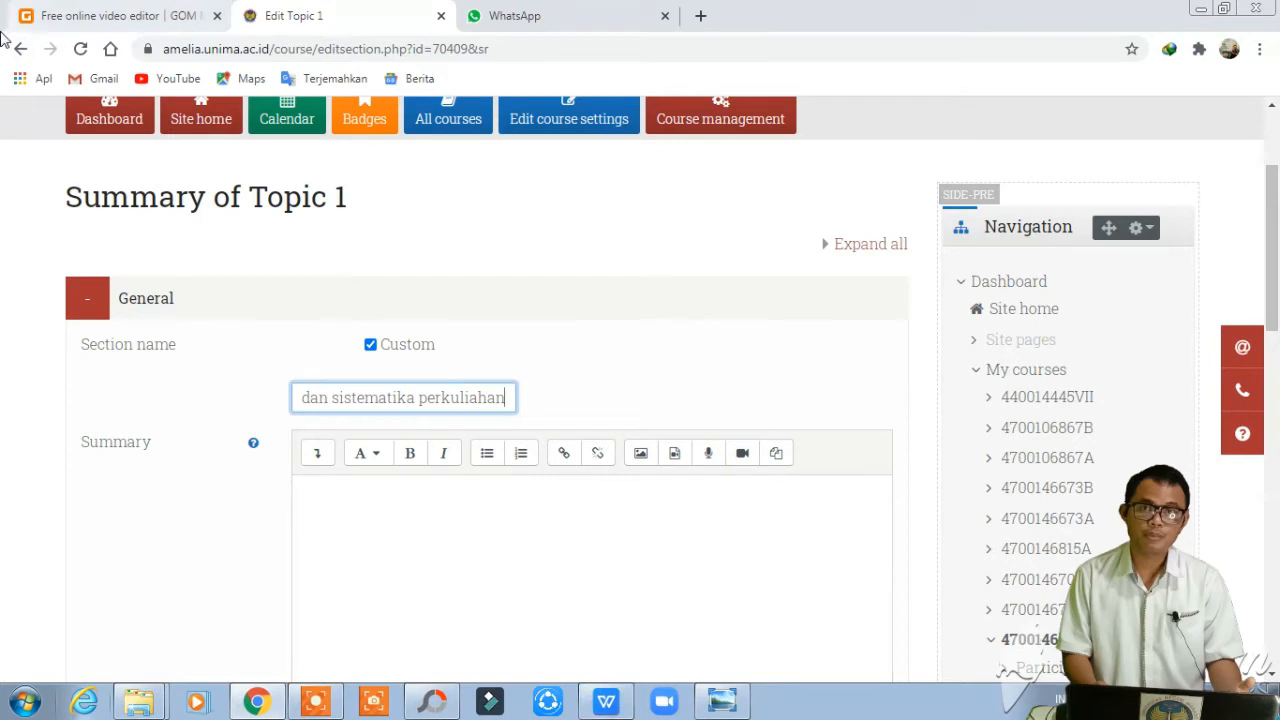
# - Capitalise the first letters of "Perkuliahan" and "Sistematika" in the section name
pyautogui.press('Left')
pyautogui.press('Left')
pyautogui.press('Left')
pyautogui.press('Left')
pyautogui.press('Left')
pyautogui.press('Left')
pyautogui.press('Left')
pyautogui.press('Left')
pyautogui.press('Left')
pyautogui.press('Left')
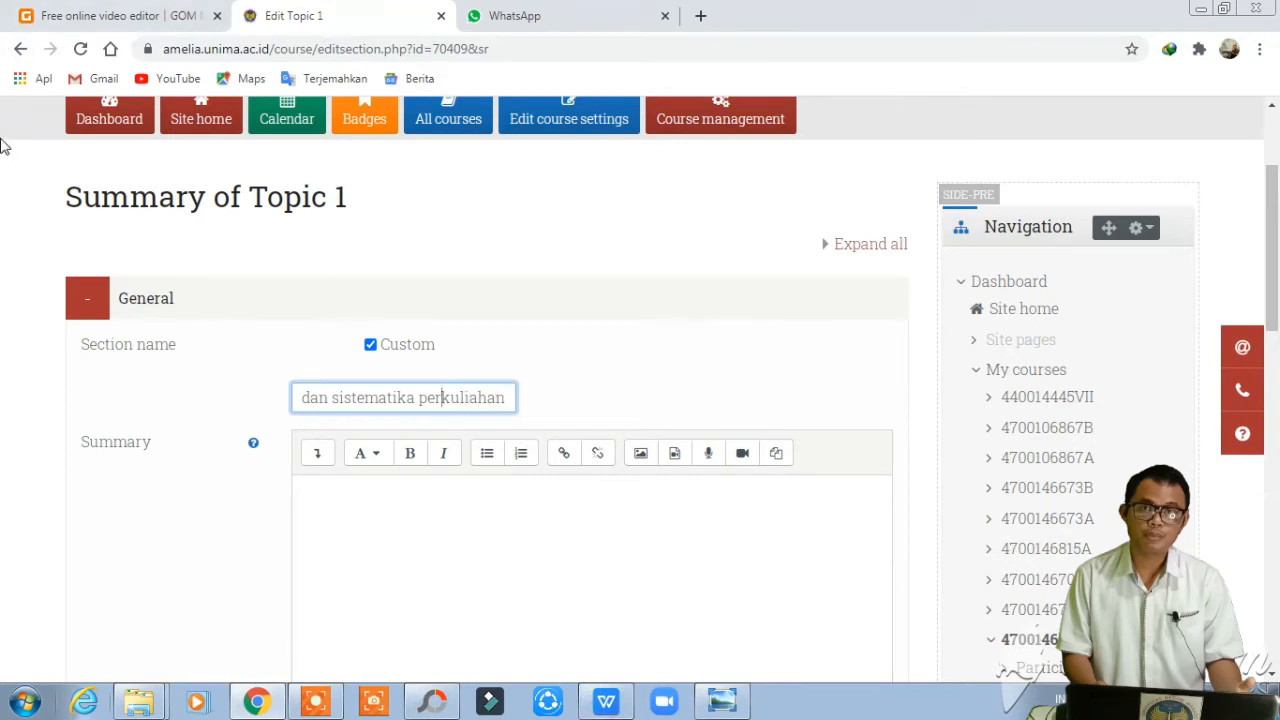
pyautogui.press('BackSpace')
pyautogui.write('P')
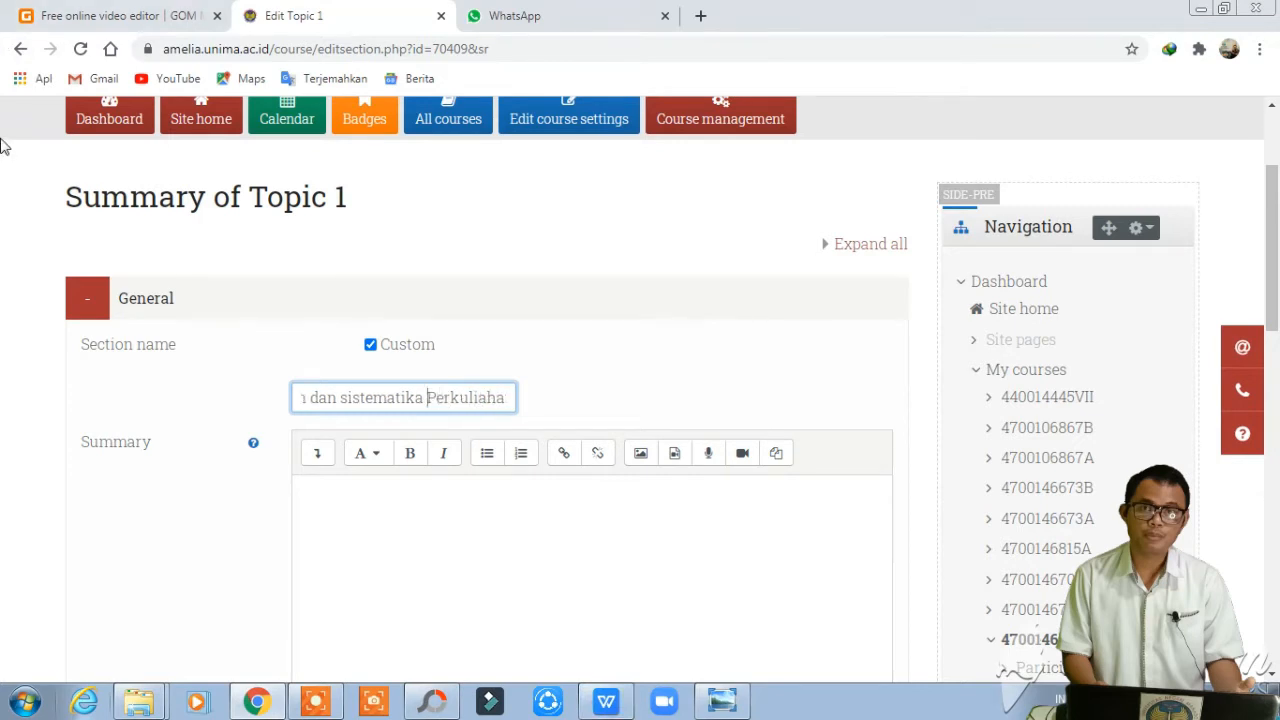
pyautogui.press('Left')
pyautogui.press('Left')
pyautogui.press('Left')
pyautogui.press('BackSpace')
pyautogui.write('S')
# - Capitalise the first letters of "Kuliah" and "Mata" in the section name
pyautogui.press('Left')
pyautogui.press('Left')
pyautogui.press('Left')
pyautogui.press('Left')
pyautogui.press('Left')
pyautogui.press('Left')
pyautogui.press('Left')
pyautogui.press('Left')
pyautogui.press('Left')
pyautogui.press('Left')
pyautogui.press('Left')
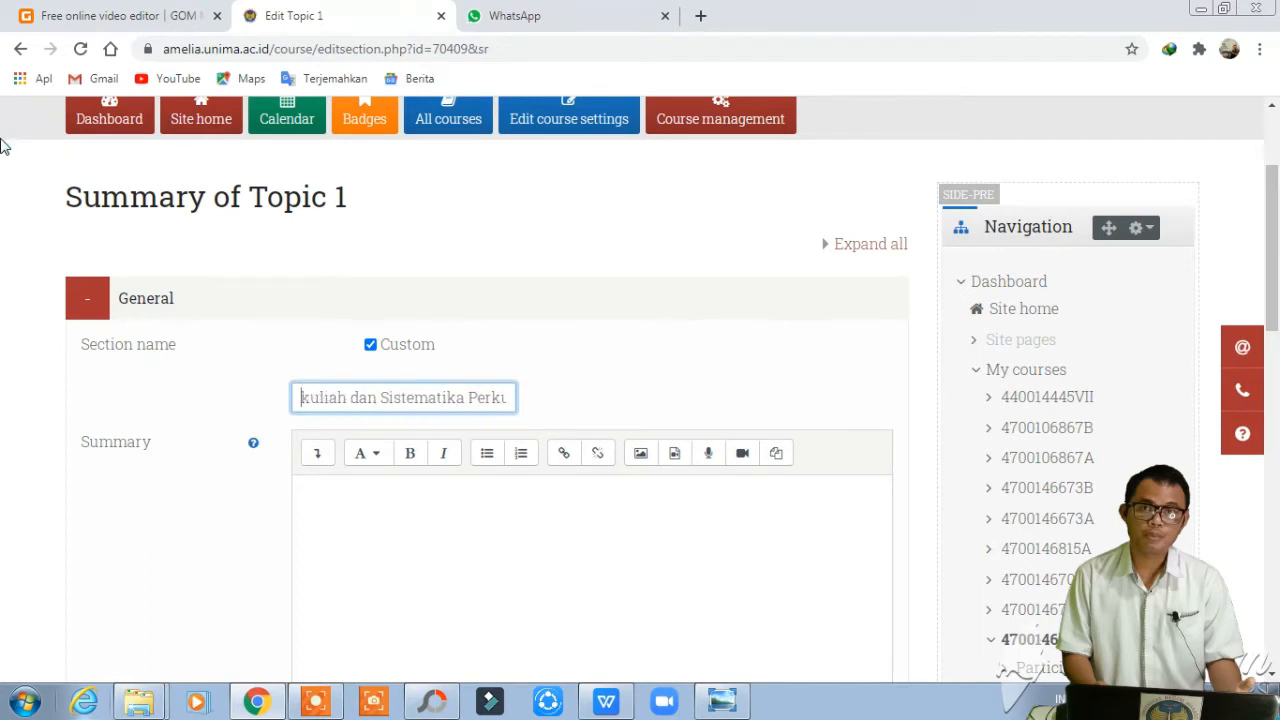
pyautogui.press('Left')
pyautogui.press('Left')
pyautogui.press('Right')
pyautogui.press('Right')
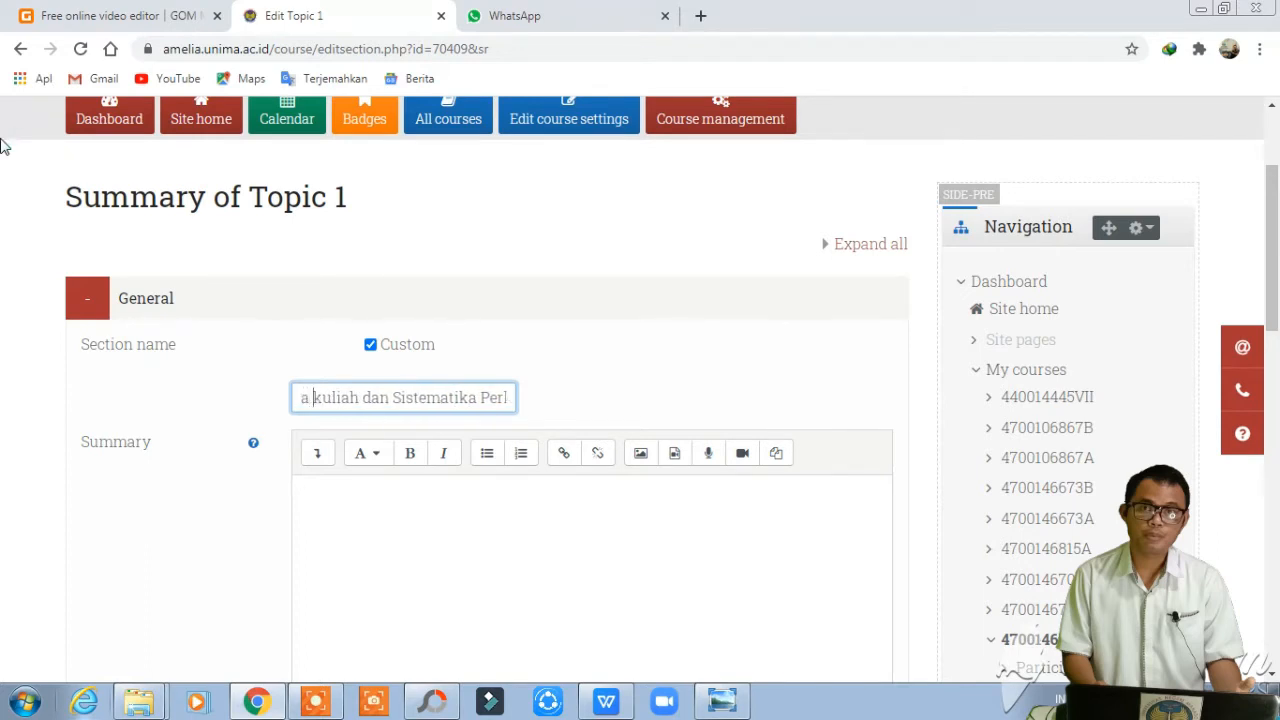
pyautogui.press('BackSpace')
pyautogui.write('K')
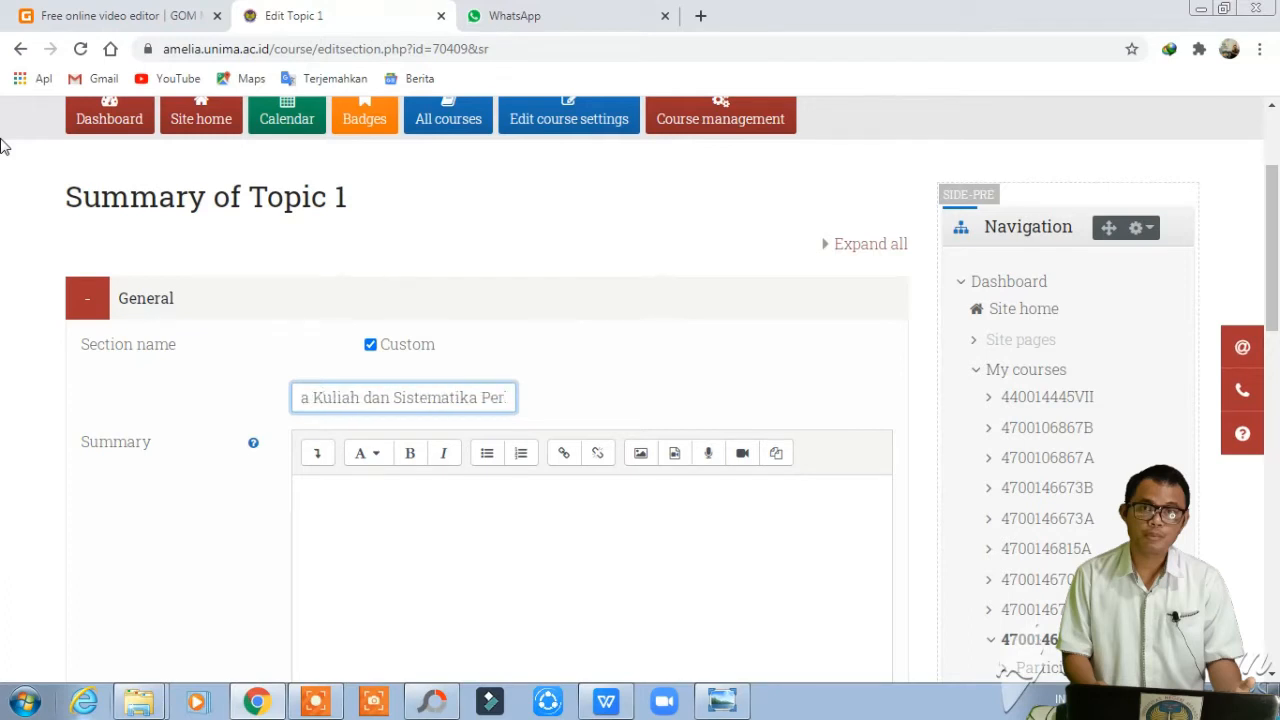
pyautogui.press('Left')
pyautogui.press('Left')
pyautogui.press('Left')
pyautogui.press('Left')
pyautogui.press('Left')
pyautogui.press('Left')
pyautogui.press('Left')
pyautogui.press('Left')
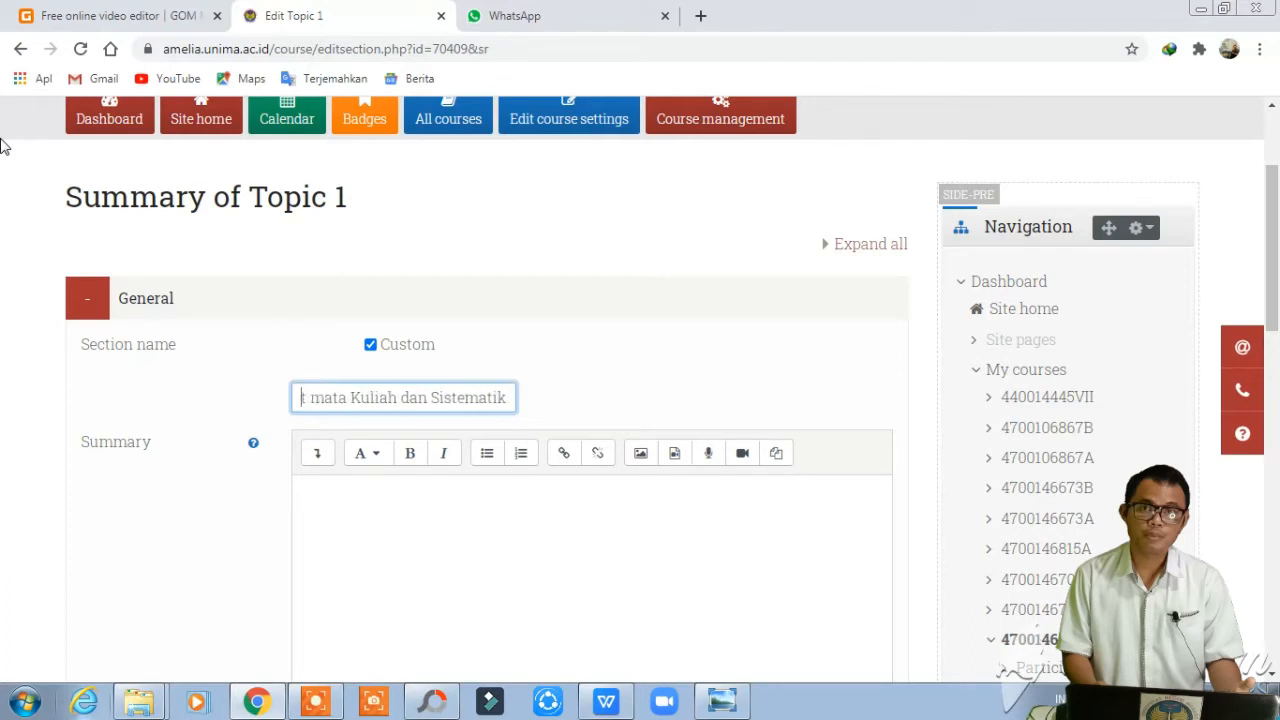
pyautogui.press('Right')
pyautogui.press('Right')
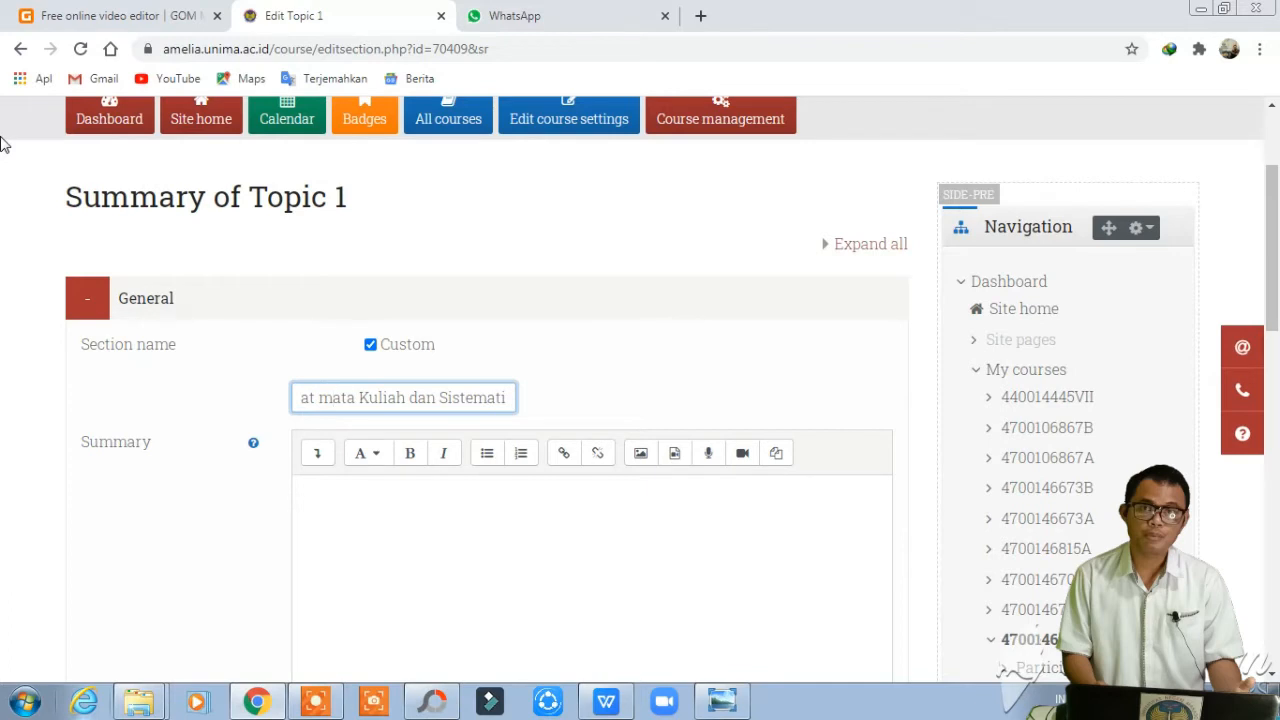
pyautogui.press('Delete')
pyautogui.write('M')
# - Capitalise the first letter of "Singkat" in the section name
pyautogui.press('Left')
pyautogui.press('Left')
pyautogui.press('Left')
pyautogui.press('Left')
pyautogui.press('Left')
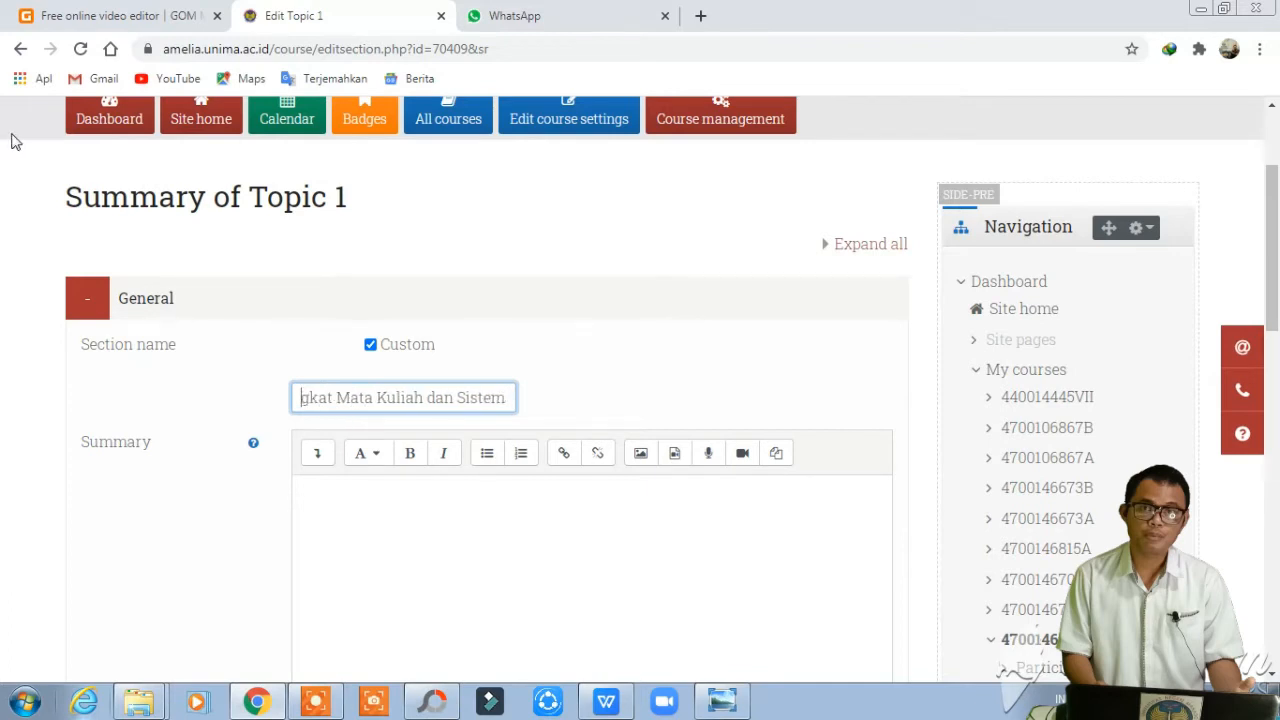
pyautogui.press('Left')
pyautogui.press('Left')
pyautogui.press('Left')
pyautogui.press('Left')
pyautogui.press('Left')
pyautogui.press('Right')
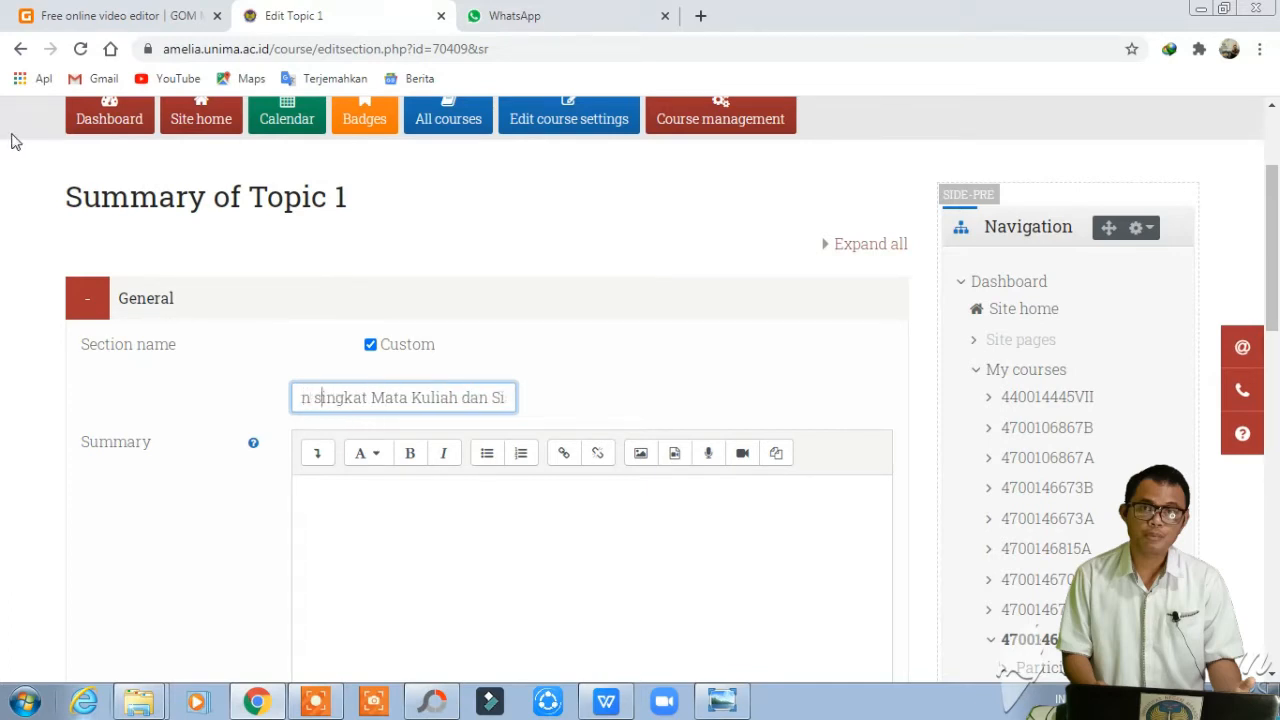
pyautogui.press('BackSpace')
pyautogui.write('S')
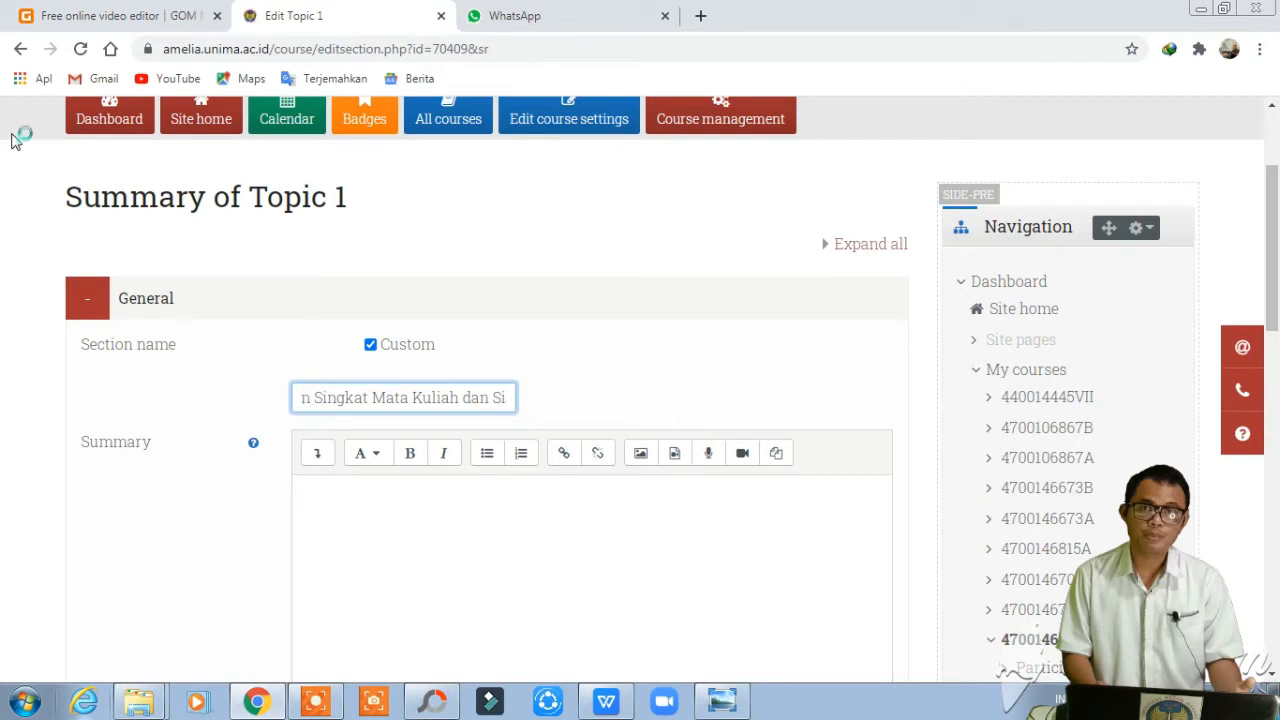
# - Remove the pasted list number "1." in front of "Perkenalan" in the section name
pyautogui.press('Left')
pyautogui.press('Left')
pyautogui.press('Left')
pyautogui.press('Left')
pyautogui.press('Left')
pyautogui.press('Left')
pyautogui.press('Left')
pyautogui.press('Left')
pyautogui.press('Left')
pyautogui.press('Left')
pyautogui.press('Left')
pyautogui.press('Left')
pyautogui.press('Left')
pyautogui.press('Left')
pyautogui.press('Left')
pyautogui.press('Left')
pyautogui.press('Left')
pyautogui.press('Left')
pyautogui.press('Left')
pyautogui.press('Left')
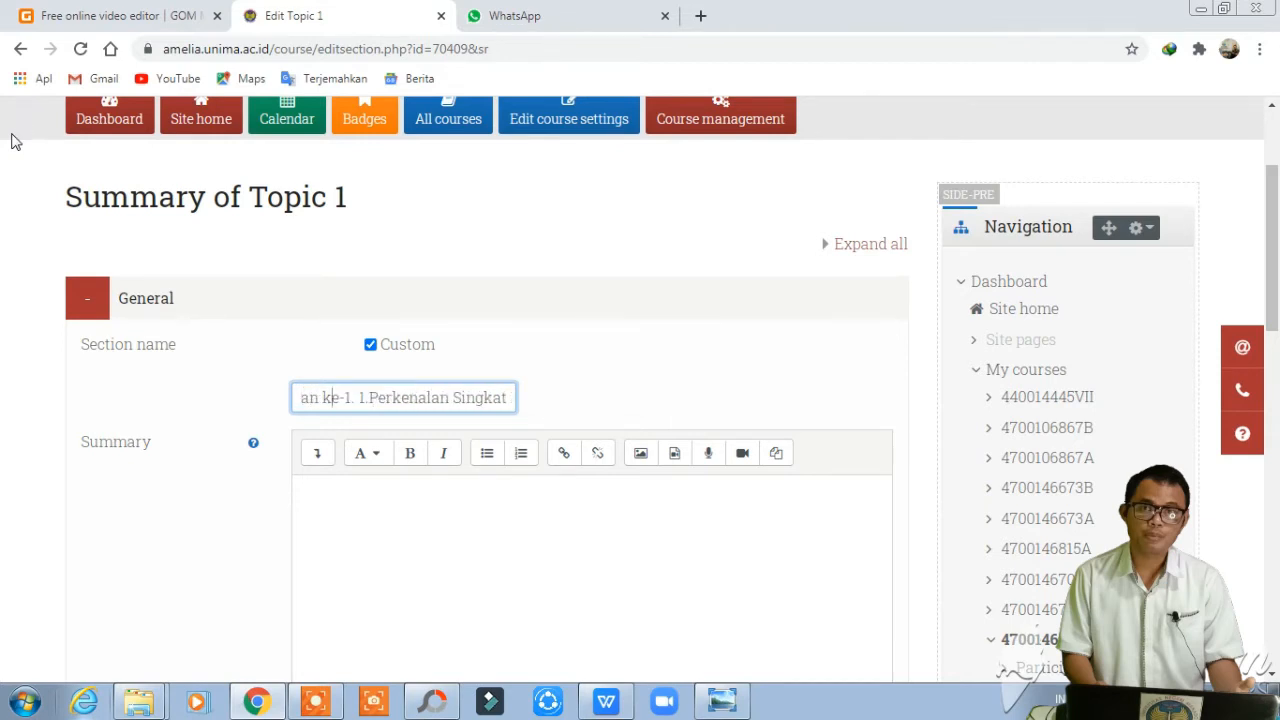
pyautogui.press('Right')
pyautogui.press('Right')
pyautogui.press('Right')
pyautogui.press('Right')
pyautogui.press('Right')
pyautogui.press('Right')
pyautogui.press('Right')
pyautogui.press('BackSpace')
pyautogui.press('BackSpace')
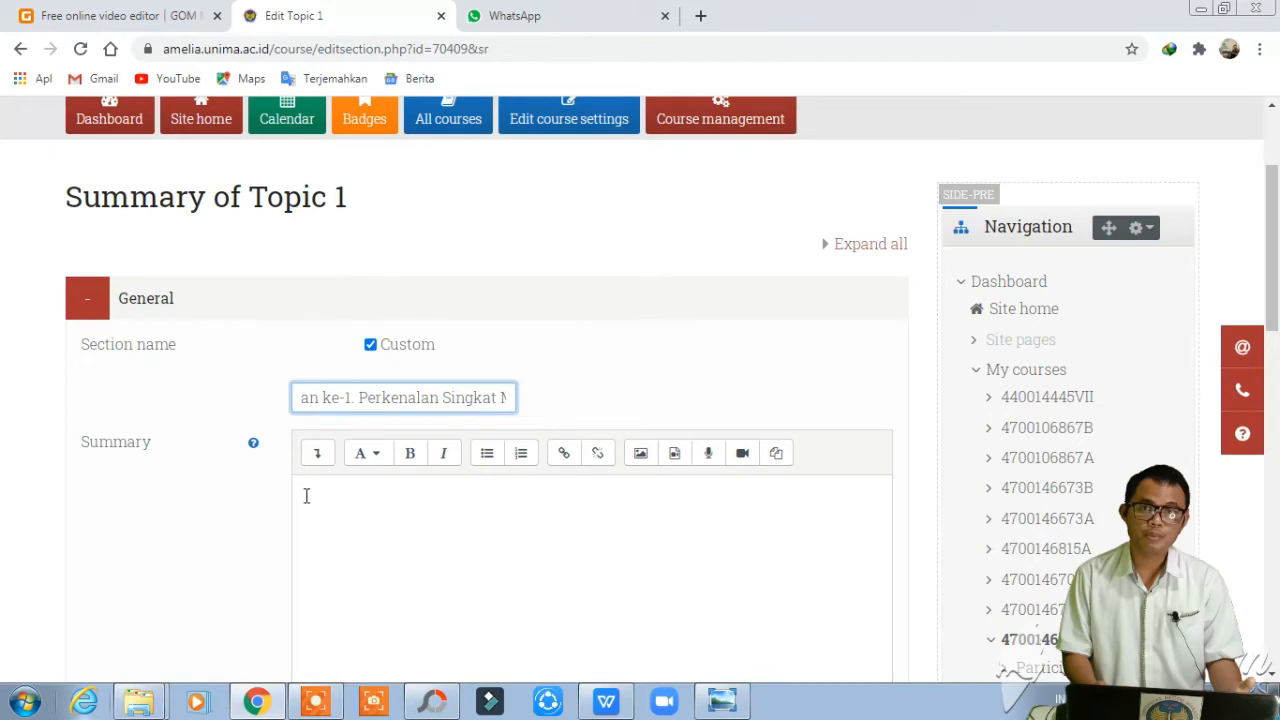
# - Copy the first indicator, "Mampu menjelaskan alur perkuliahan", from the RPS document in WPS Office into the topic's Summary in Chrome
pyautogui.click(393, 516)
pyautogui.scroll(-2, 397, 531)
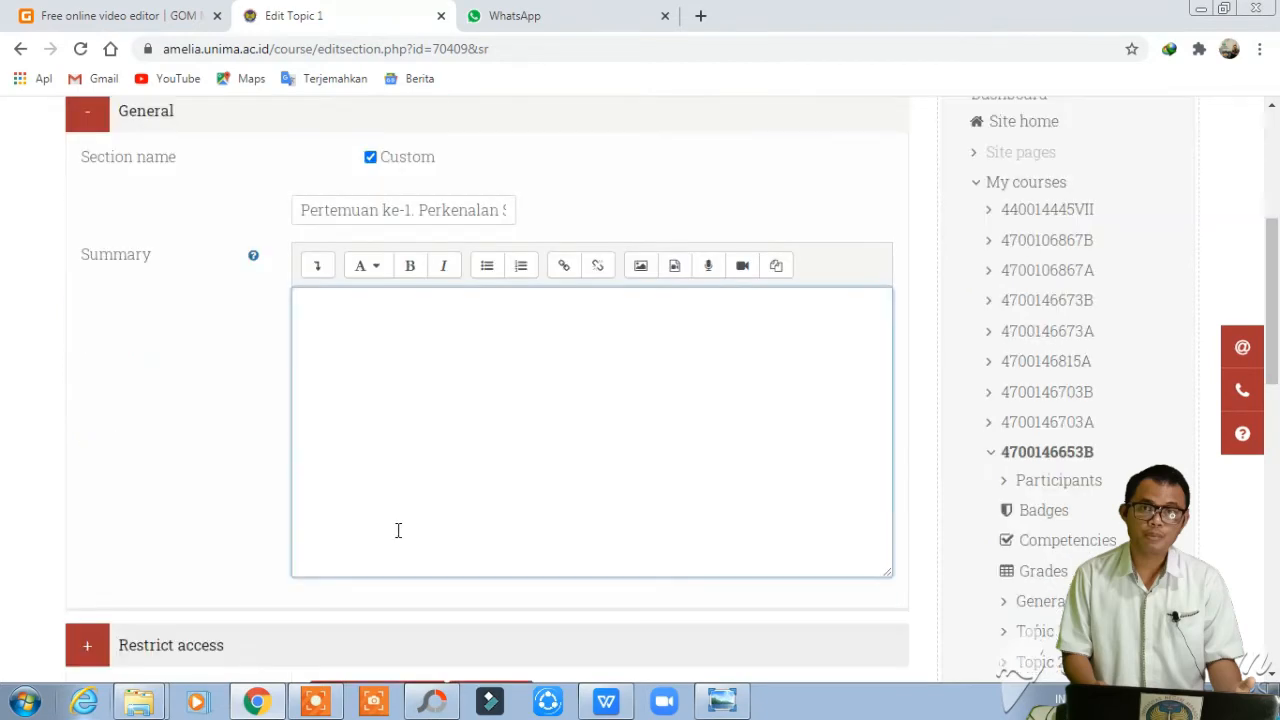
pyautogui.click(612, 701)
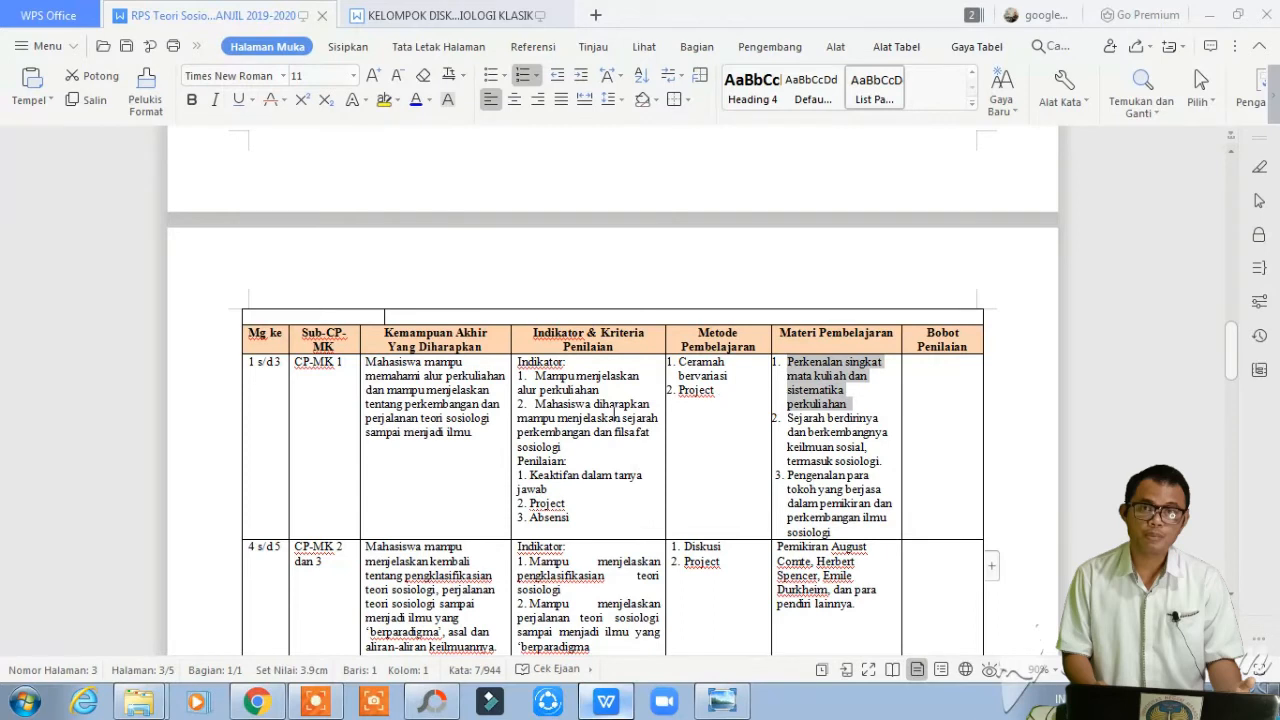
pyautogui.click(604, 389)
pyautogui.moveTo(604, 389); pyautogui.dragTo(538, 378)
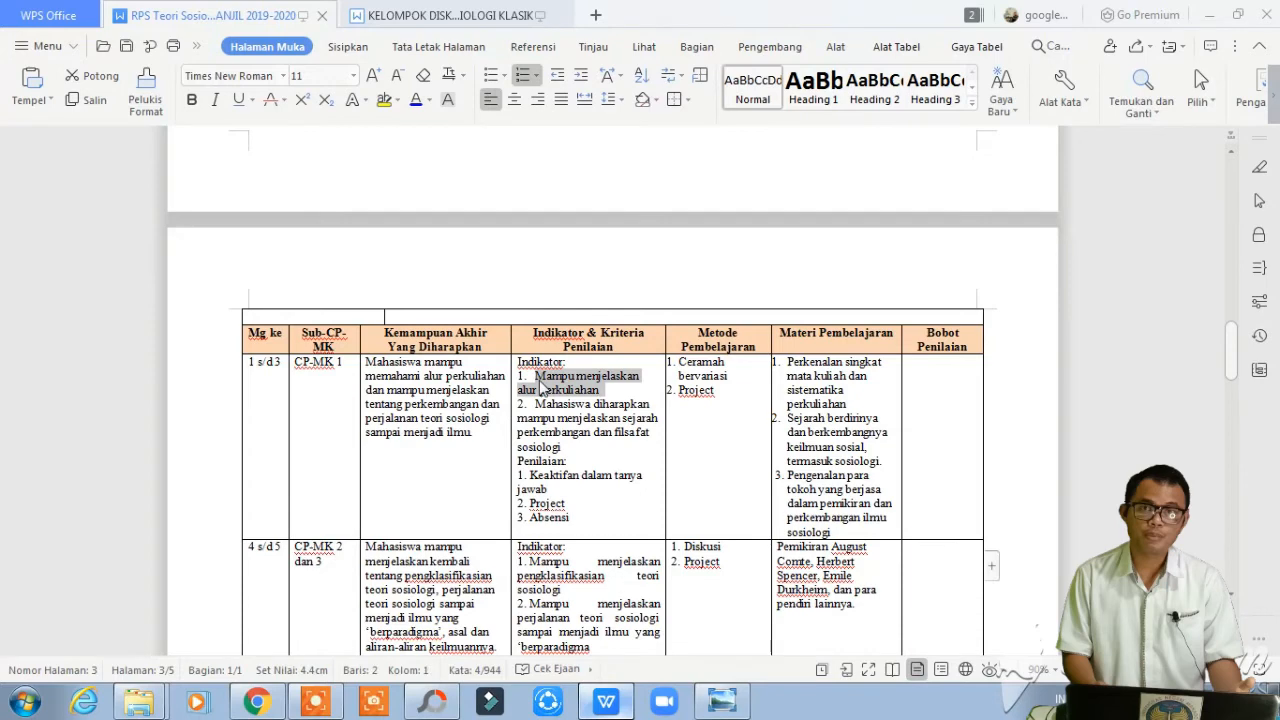
pyautogui.click(610, 703)
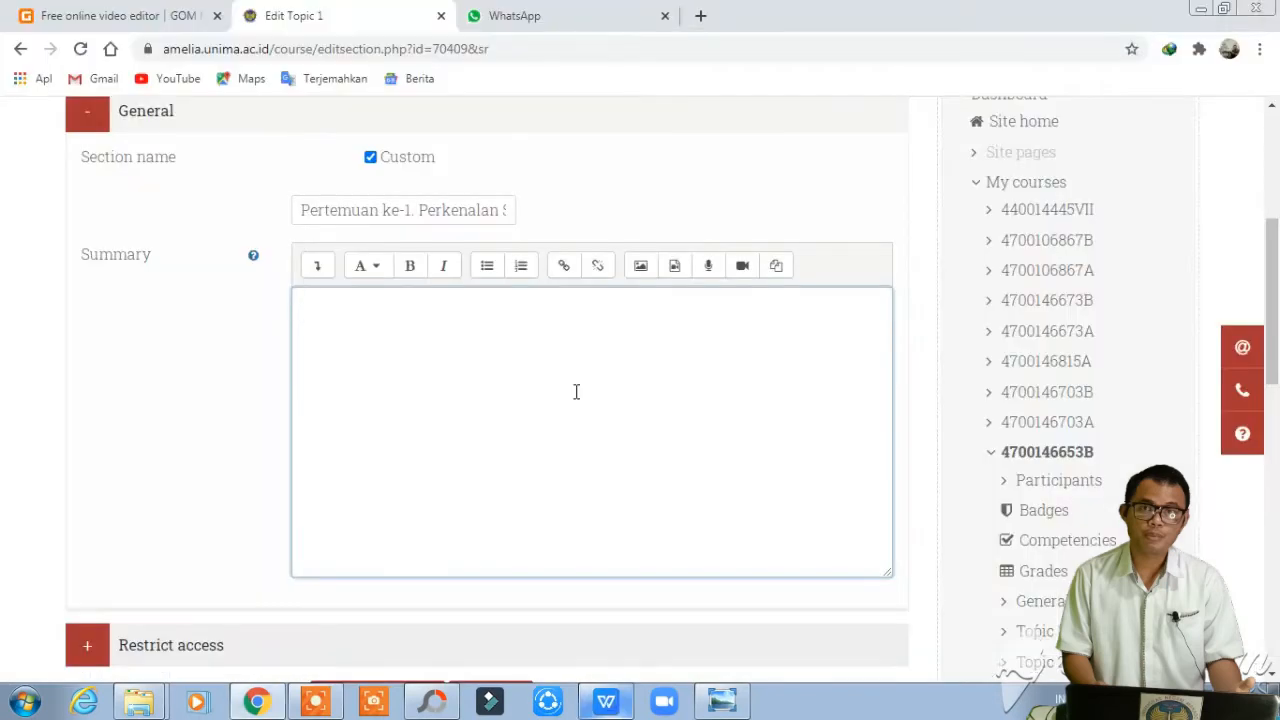
pyautogui.write('1. Mampu menjelaskan alur perkuliahan')
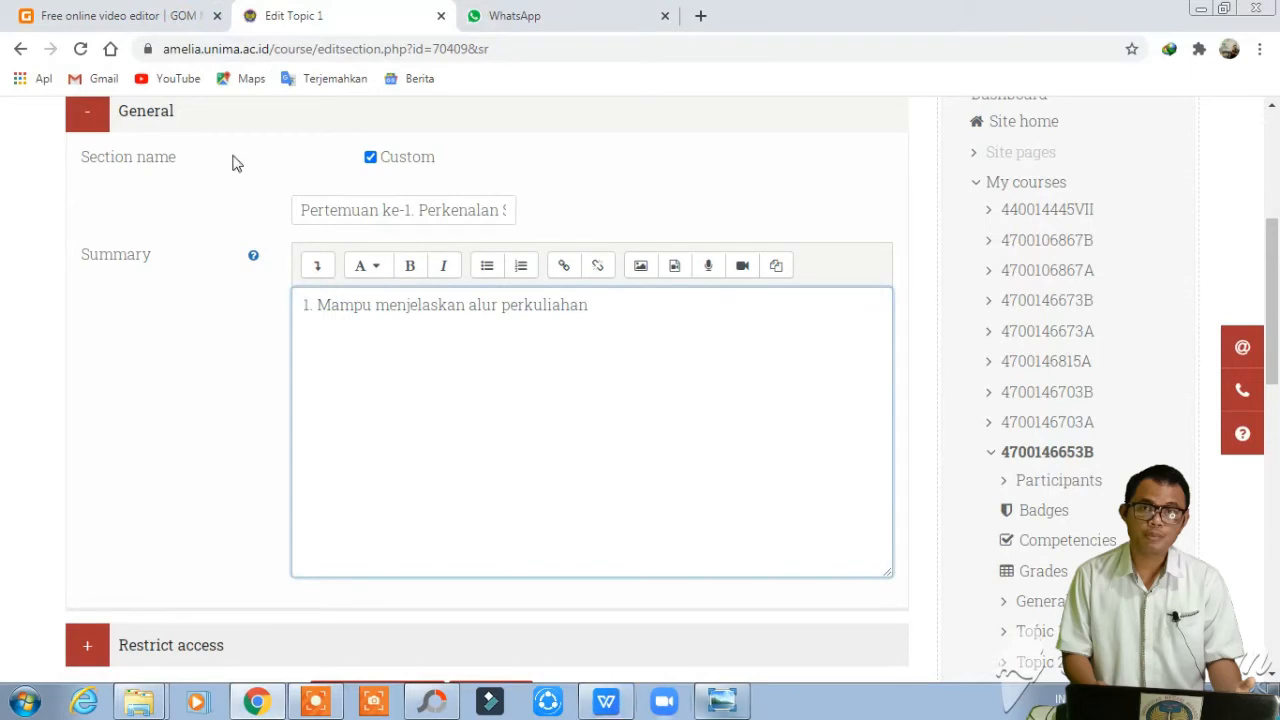
# - Remove the list number "1." from the start of the summary text
pyautogui.press('Home')
pyautogui.press('Right')
pyautogui.press('Right')
pyautogui.press('Right')
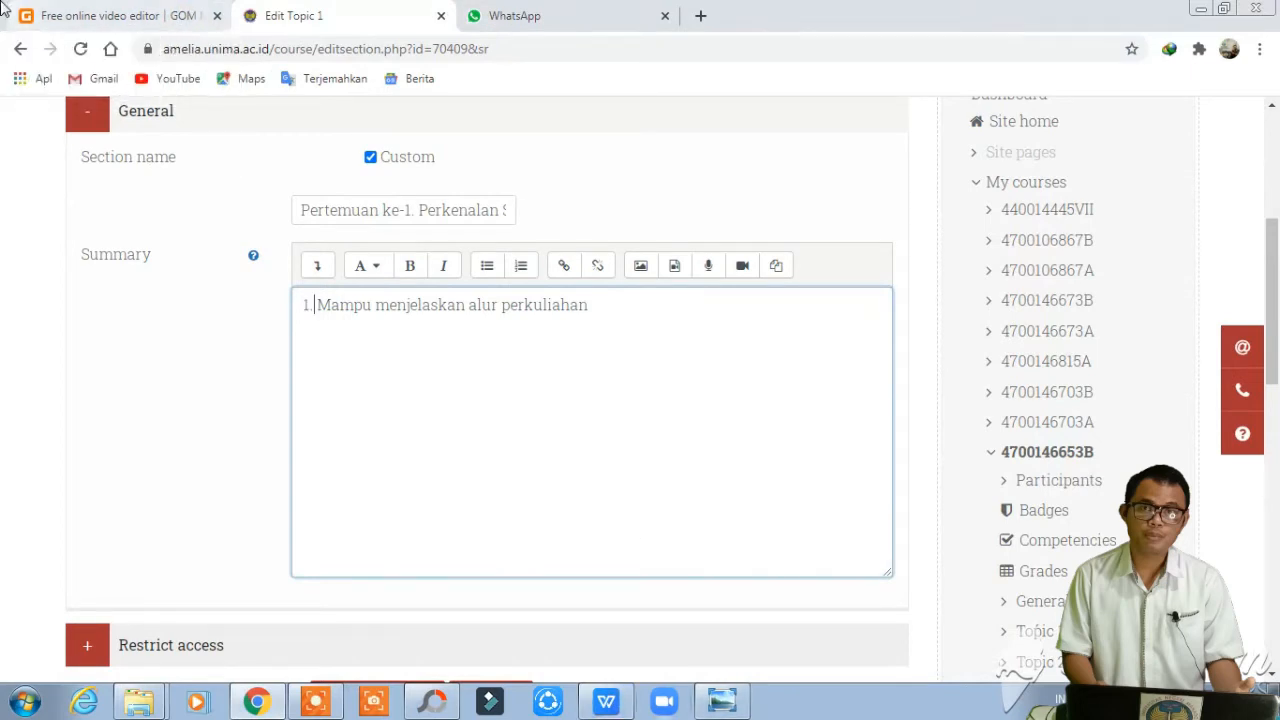
pyautogui.press('BackSpace')
pyautogui.press('BackSpace')
pyautogui.press('BackSpace')
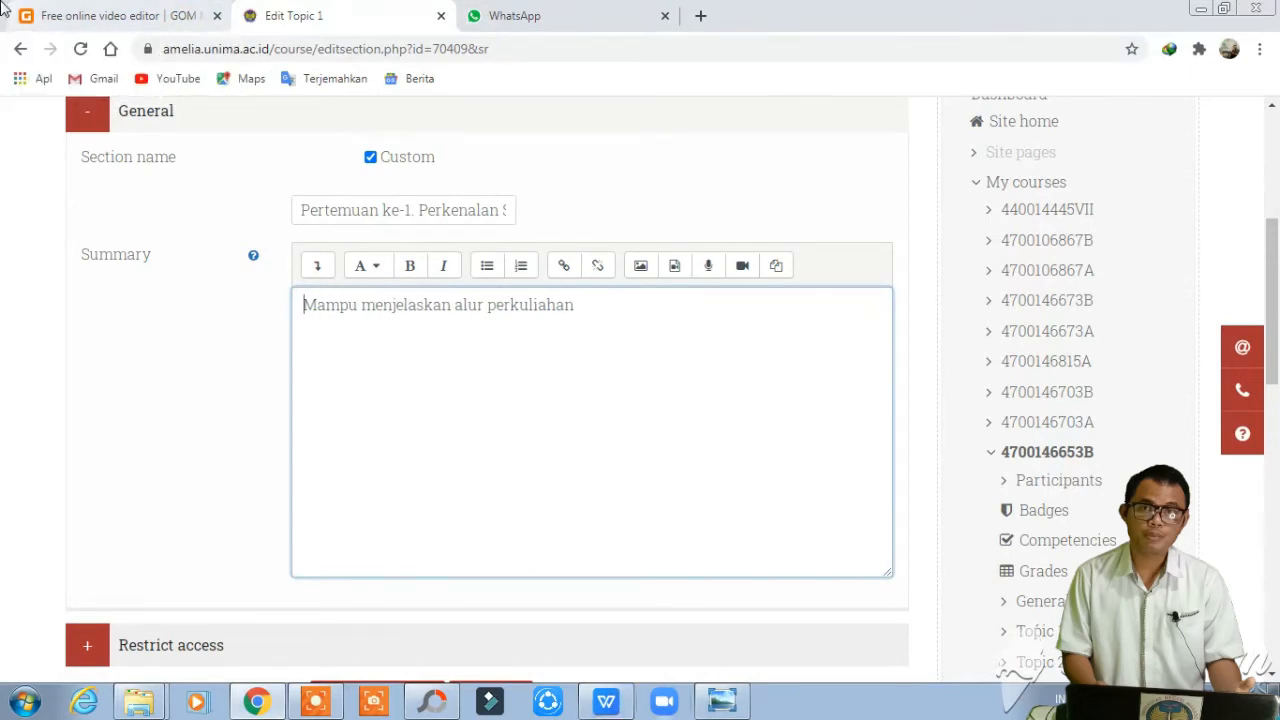
# - Put "Mahasiswa" before the summary sentence and make "mampu" lowercase, so it reads "Mahasiswa mampu menjelaskan alur perkuliahan"
pyautogui.write('mA')
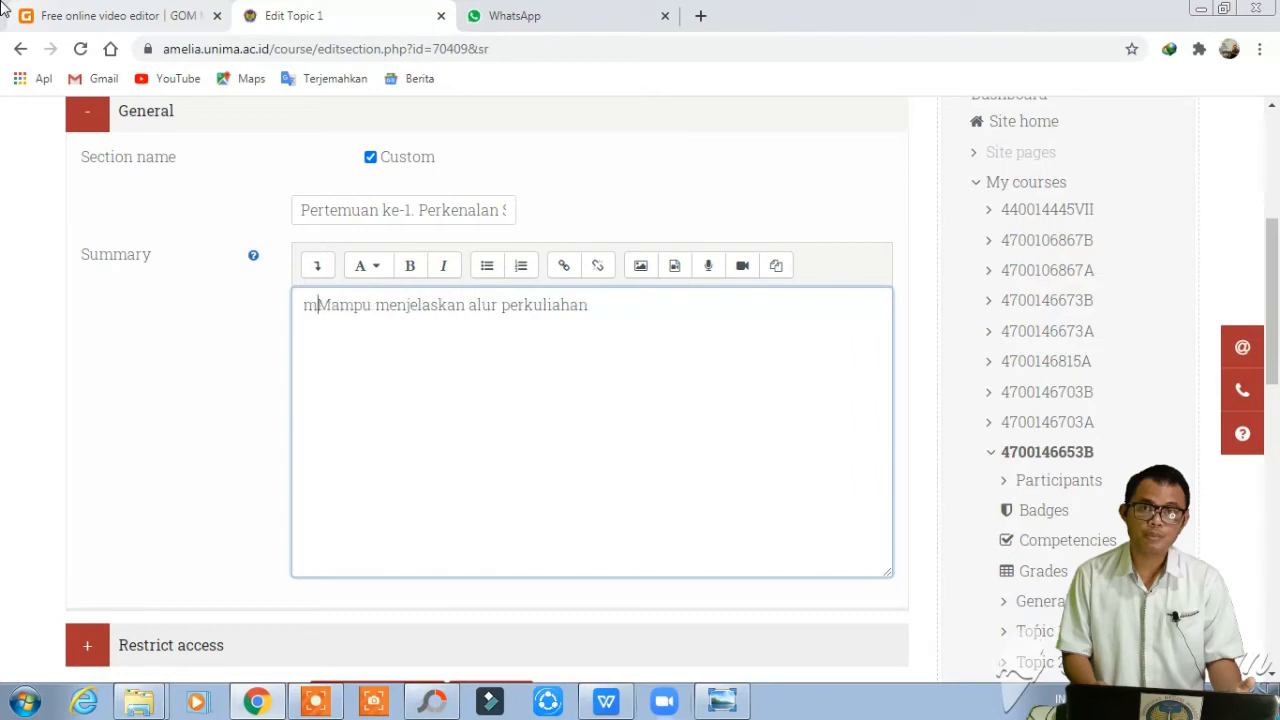
pyautogui.press('BackSpace')
pyautogui.press('BackSpace')
pyautogui.write('Mahasisw')
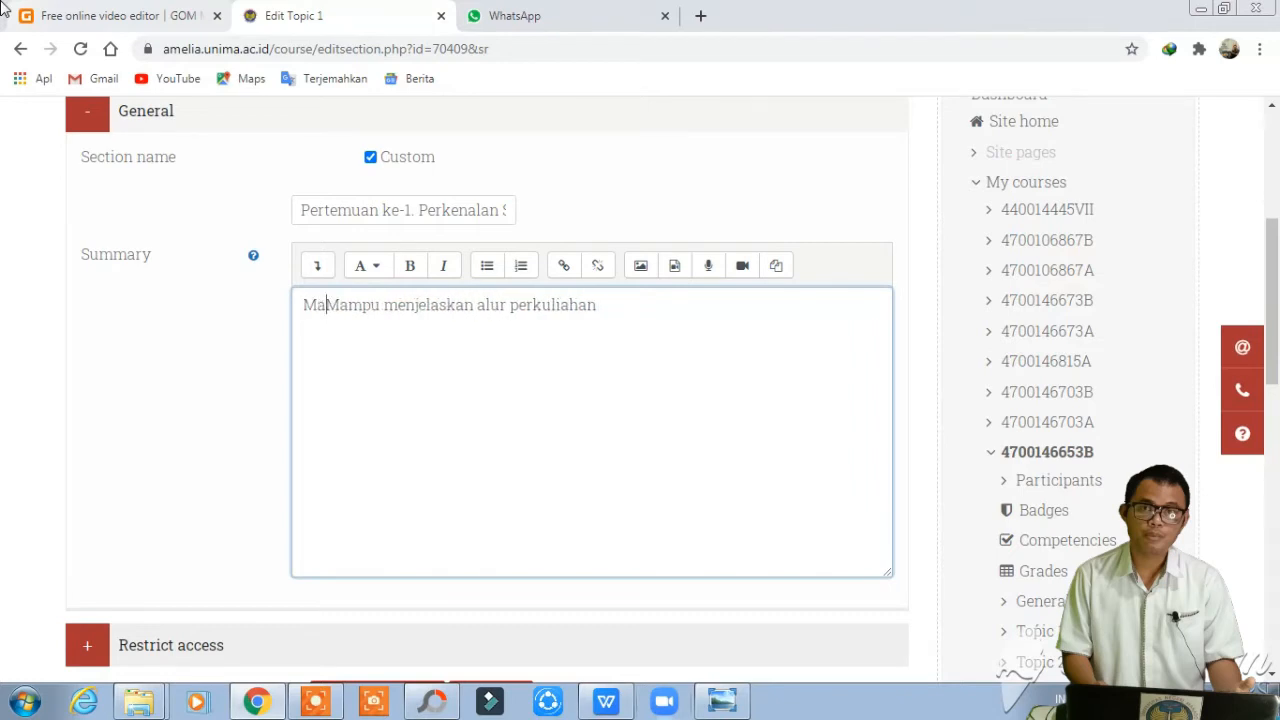
pyautogui.write('a')
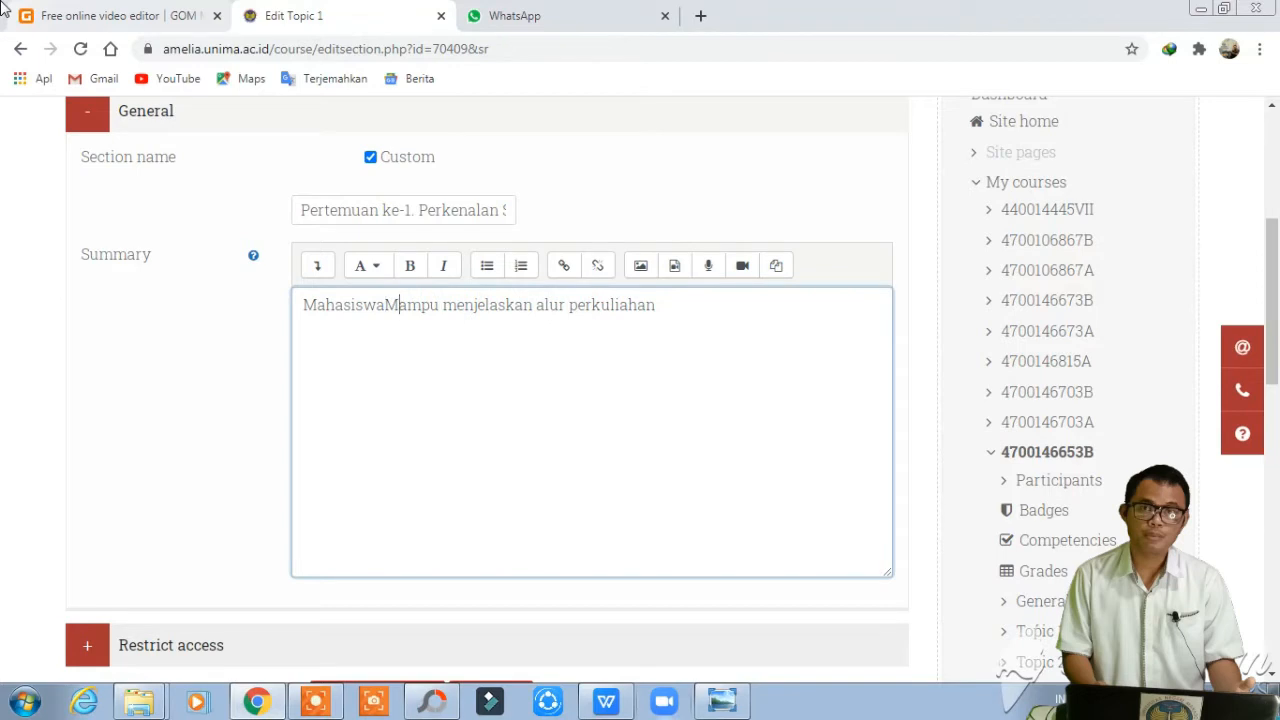
pyautogui.press('BackSpace')
pyautogui.write('m')
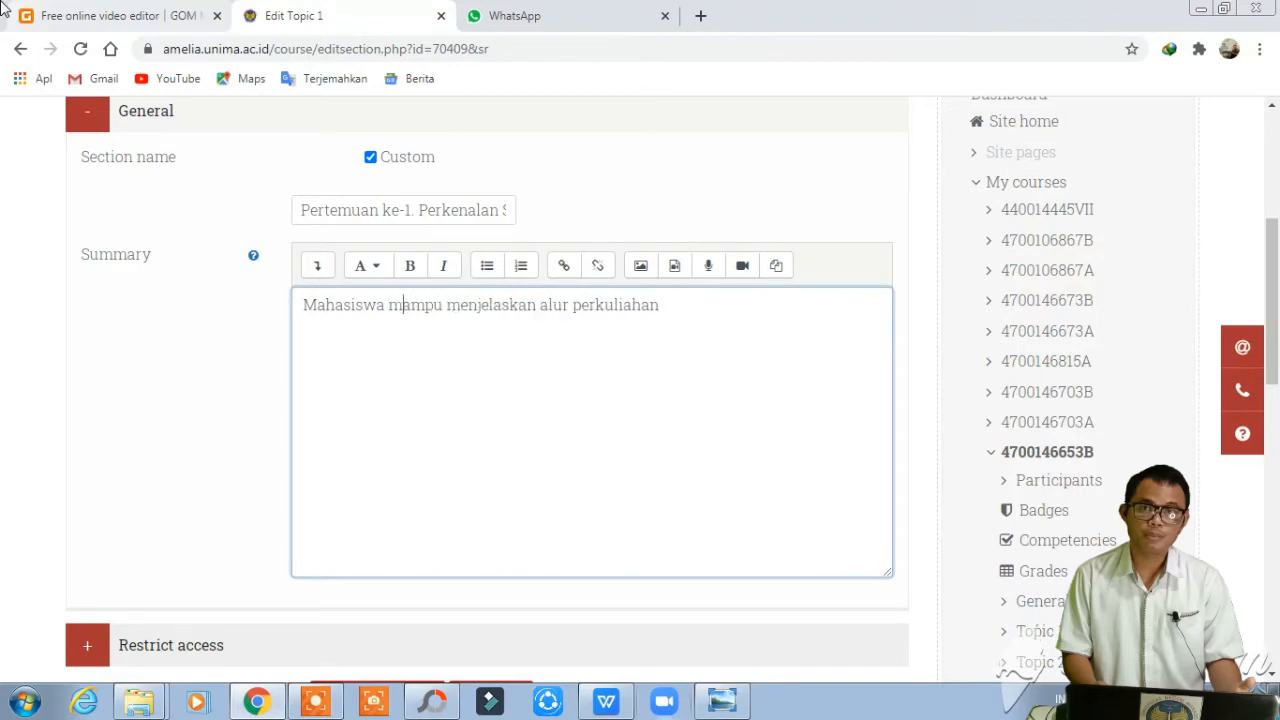
# - Insert "dan sistematika" before "perkuliahan" in the topic's summary and save the topic changes
pyautogui.press('Right')
pyautogui.press('Right')
pyautogui.press('Right')
pyautogui.press('Right')
pyautogui.press('Right')
pyautogui.press('Left')
pyautogui.press('Left')
pyautogui.press('Left')
pyautogui.press('Left')
pyautogui.press('Left')
pyautogui.press('Left')
pyautogui.press('Right')
pyautogui.press('Right')
pyautogui.press('Right')
pyautogui.press('Right')
pyautogui.press('Right')
pyautogui.press('Right')
pyautogui.press('Right')
pyautogui.press('Right')
pyautogui.press('Right')
pyautogui.press('Right')
pyautogui.press('Right')
pyautogui.press('Right')
pyautogui.press('Right')
pyautogui.press('Right')
pyautogui.write('dan sistemati')
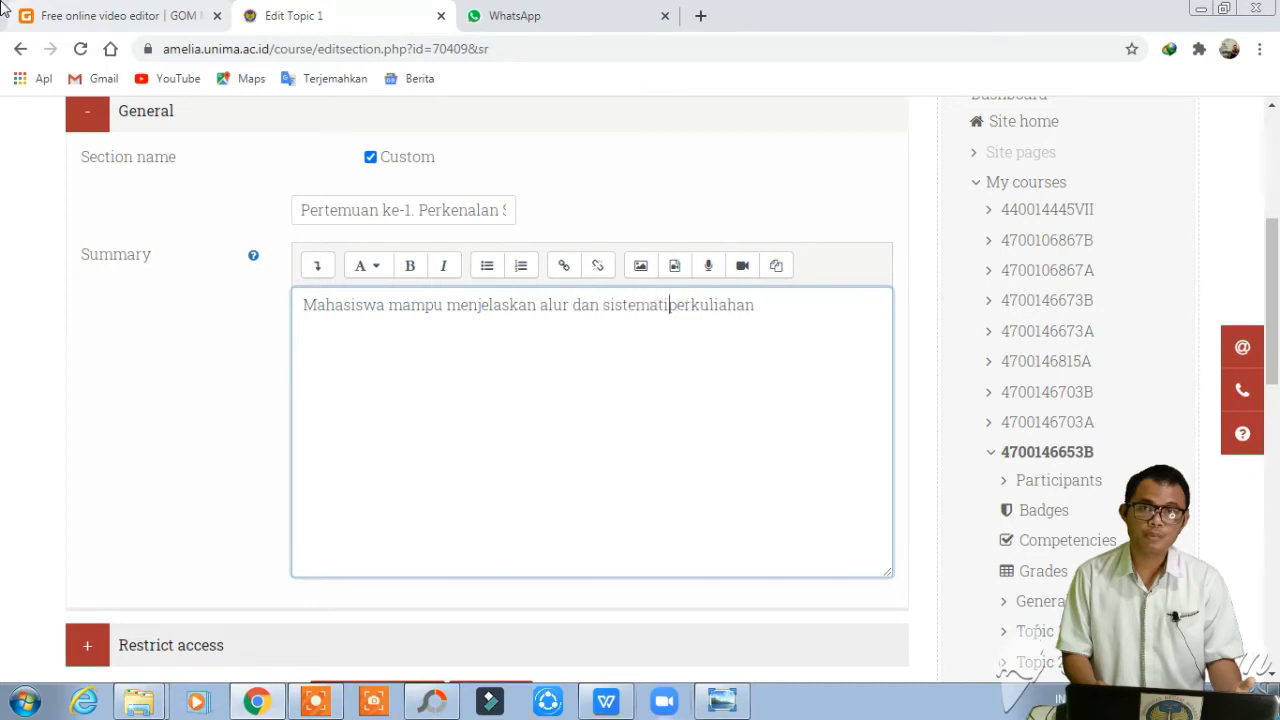
pyautogui.write('ka')
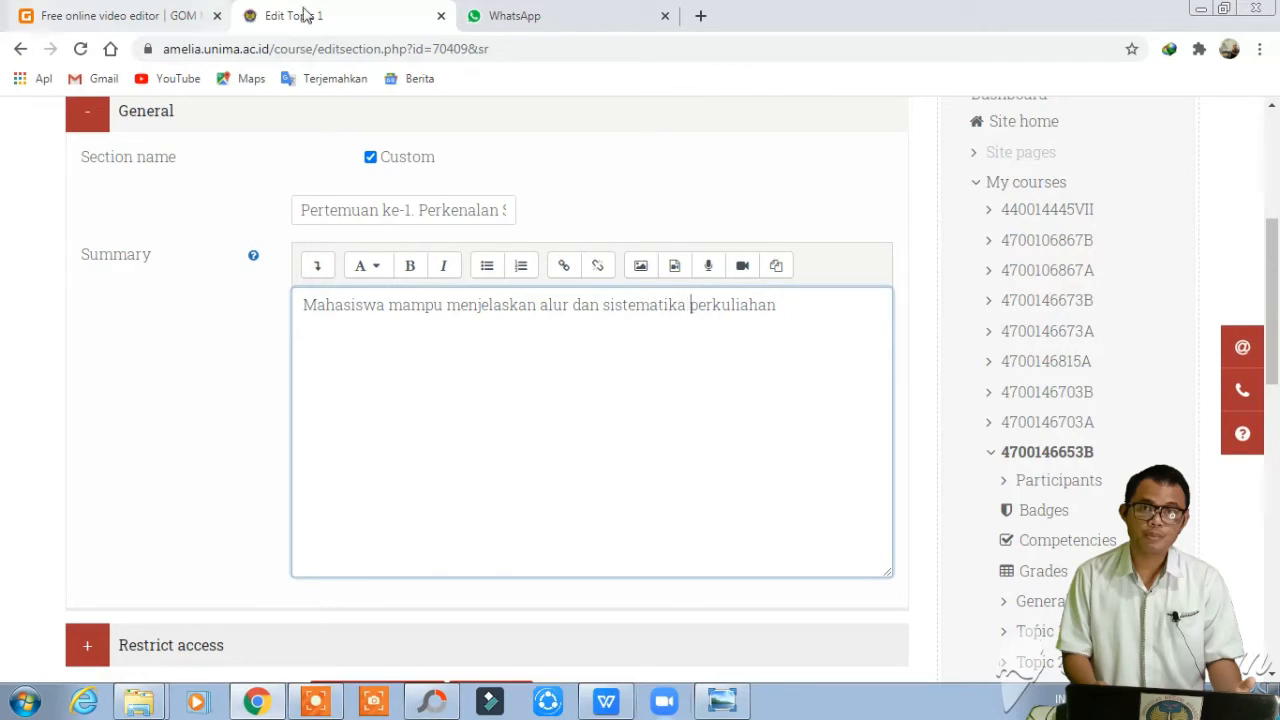
pyautogui.scroll(-3, 663, 286)
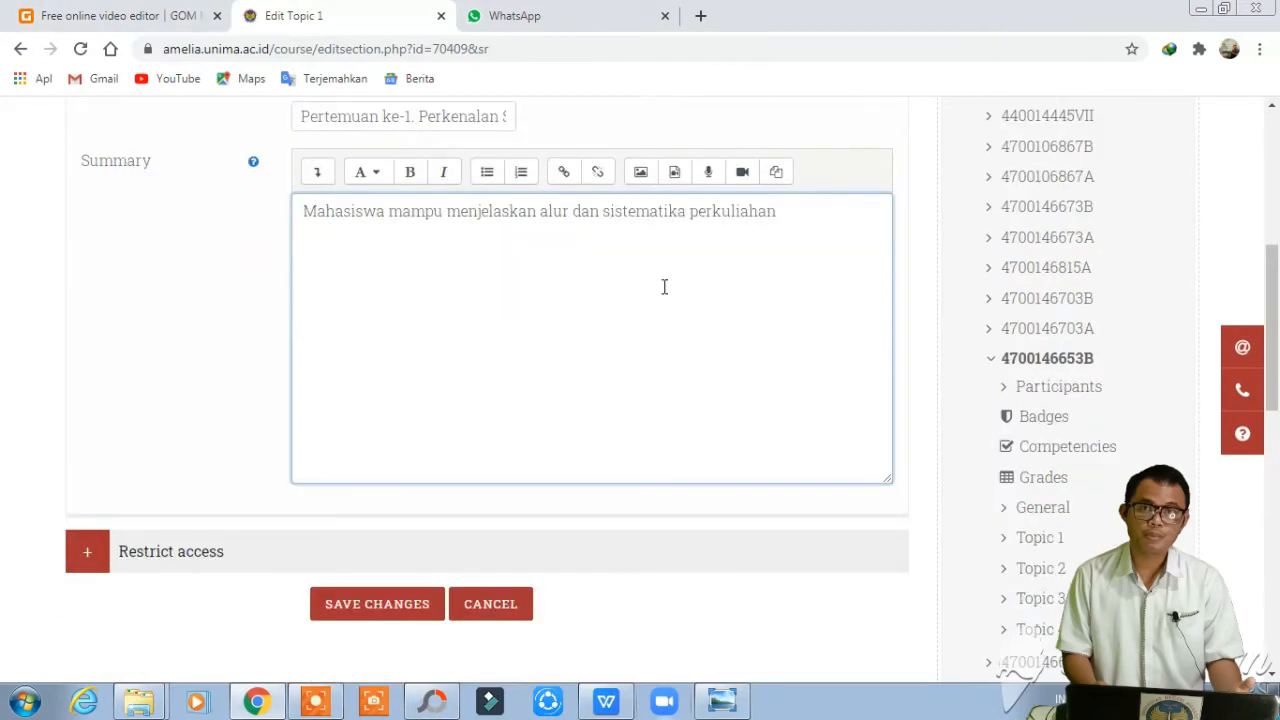
pyautogui.click(372, 414)
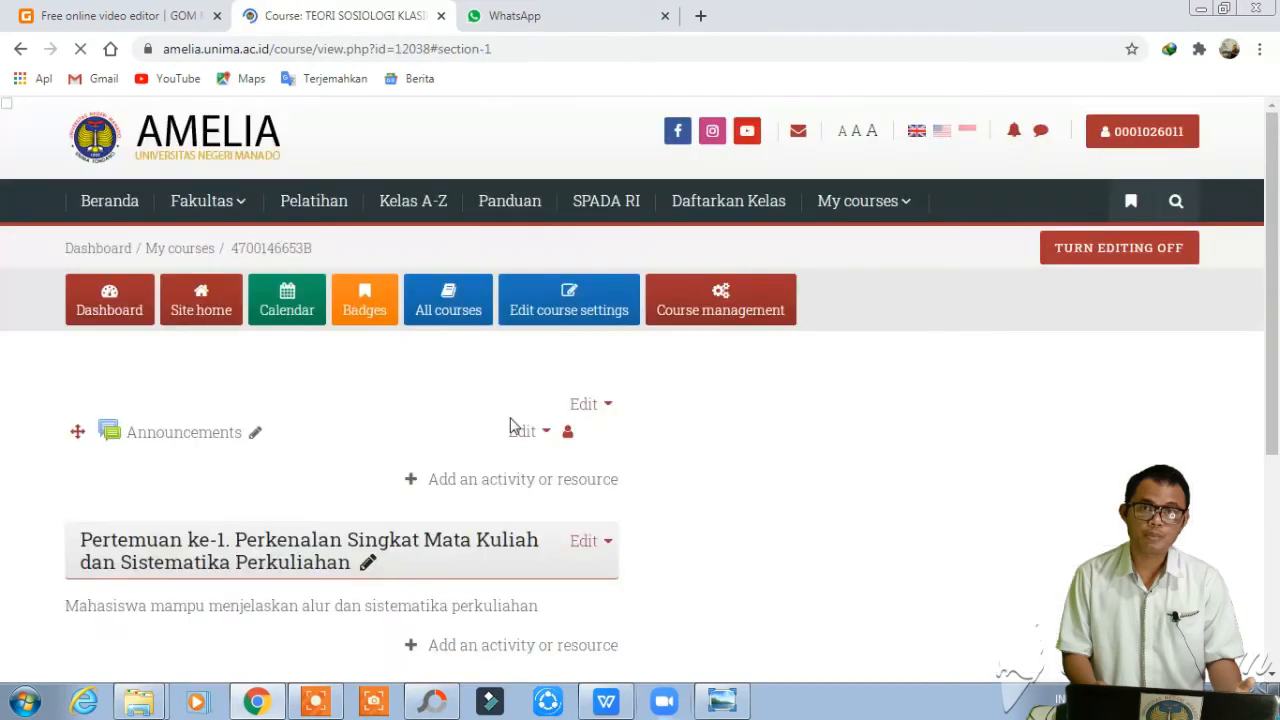
# - Look through the activities and resources that can be added to the Pertemuan ke-1 topic, and close the list without adding any
pyautogui.scroll(-2, 510, 426)
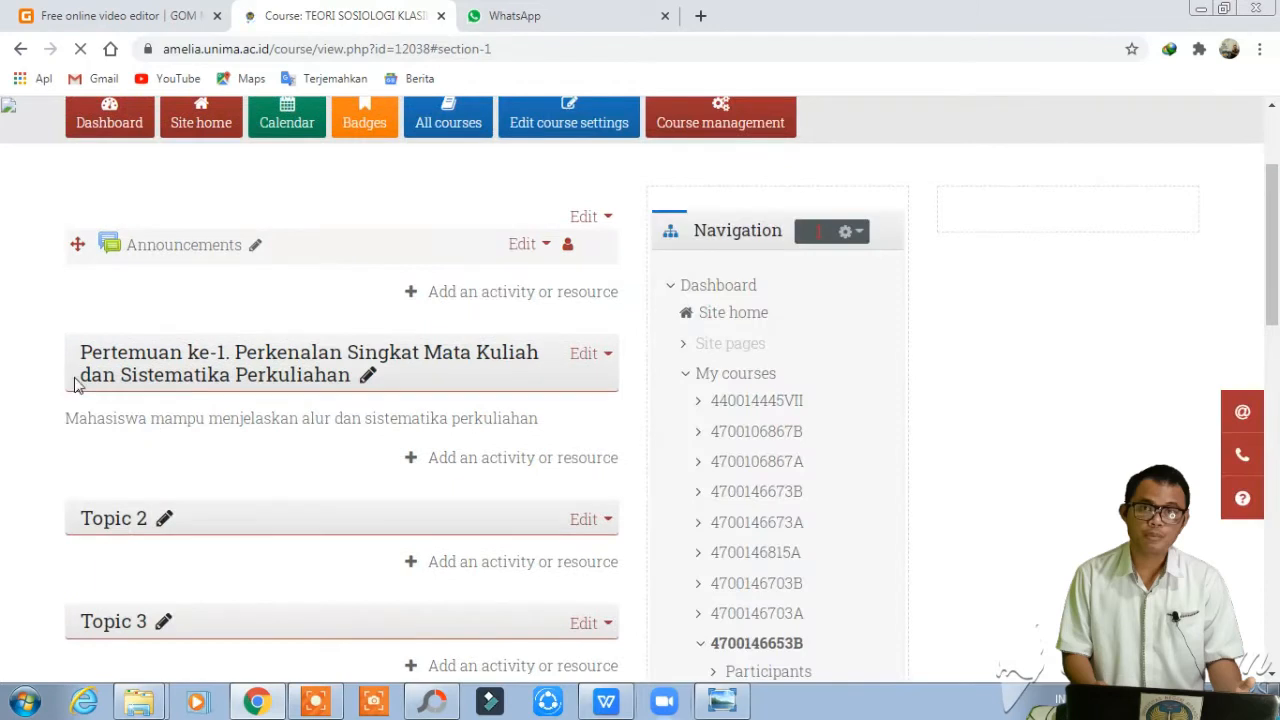
pyautogui.scroll(-2, 75, 385)
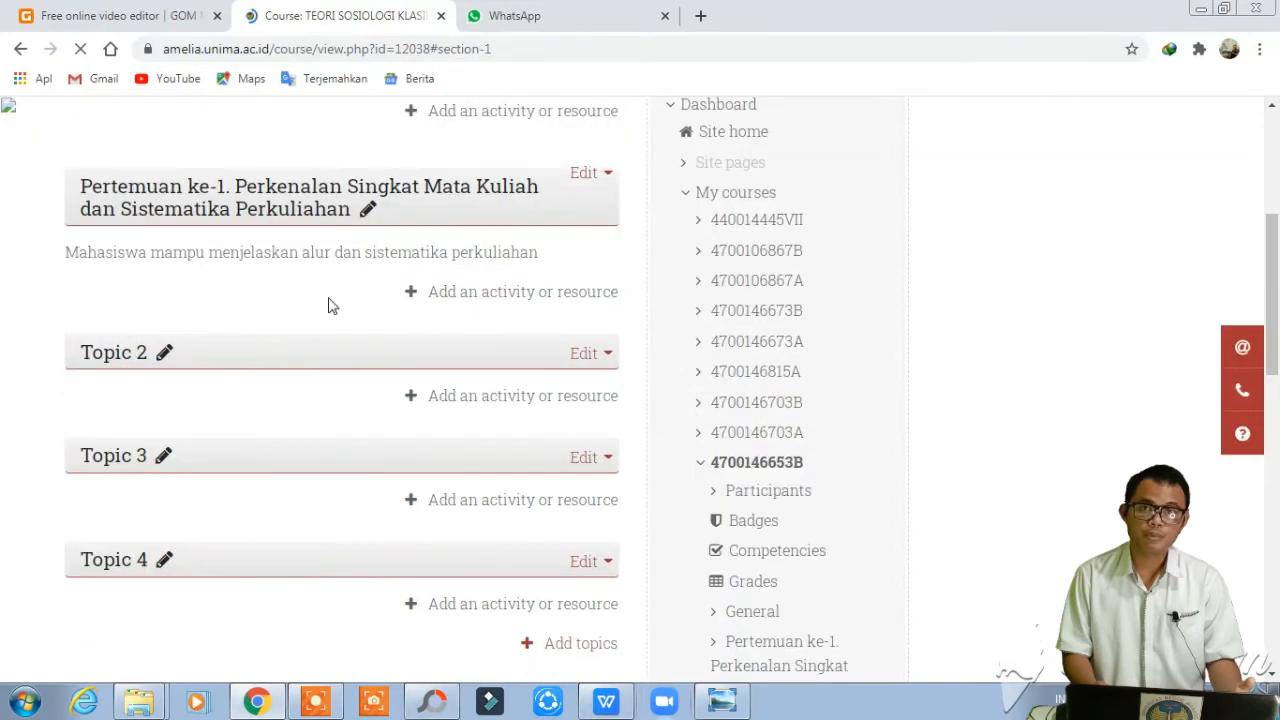
pyautogui.click(412, 292)
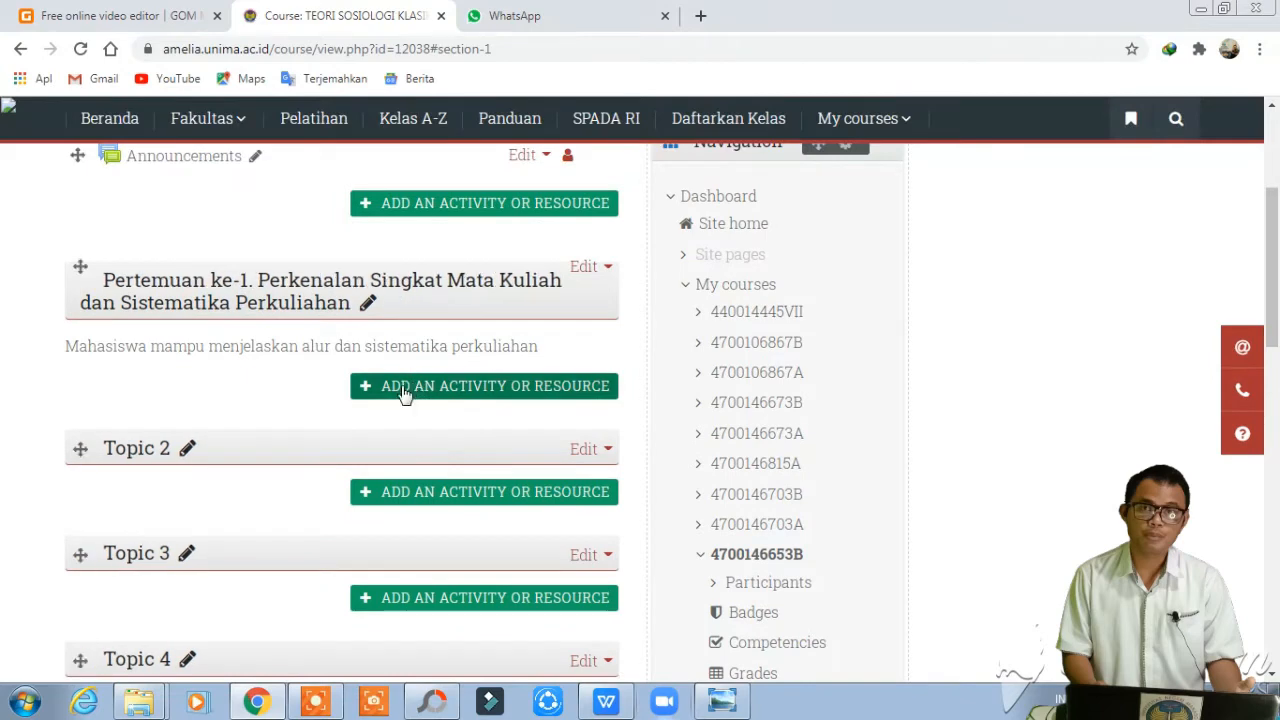
pyautogui.scroll(-1, 405, 395)
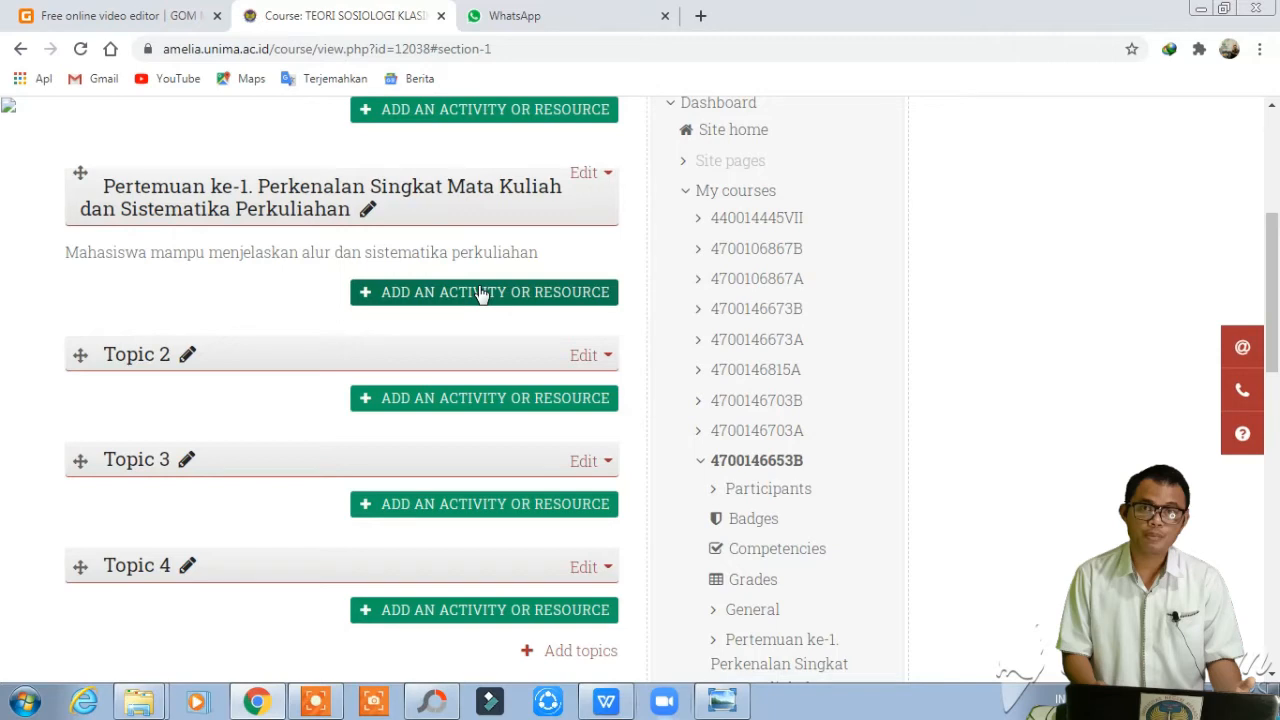
pyautogui.click(379, 293)
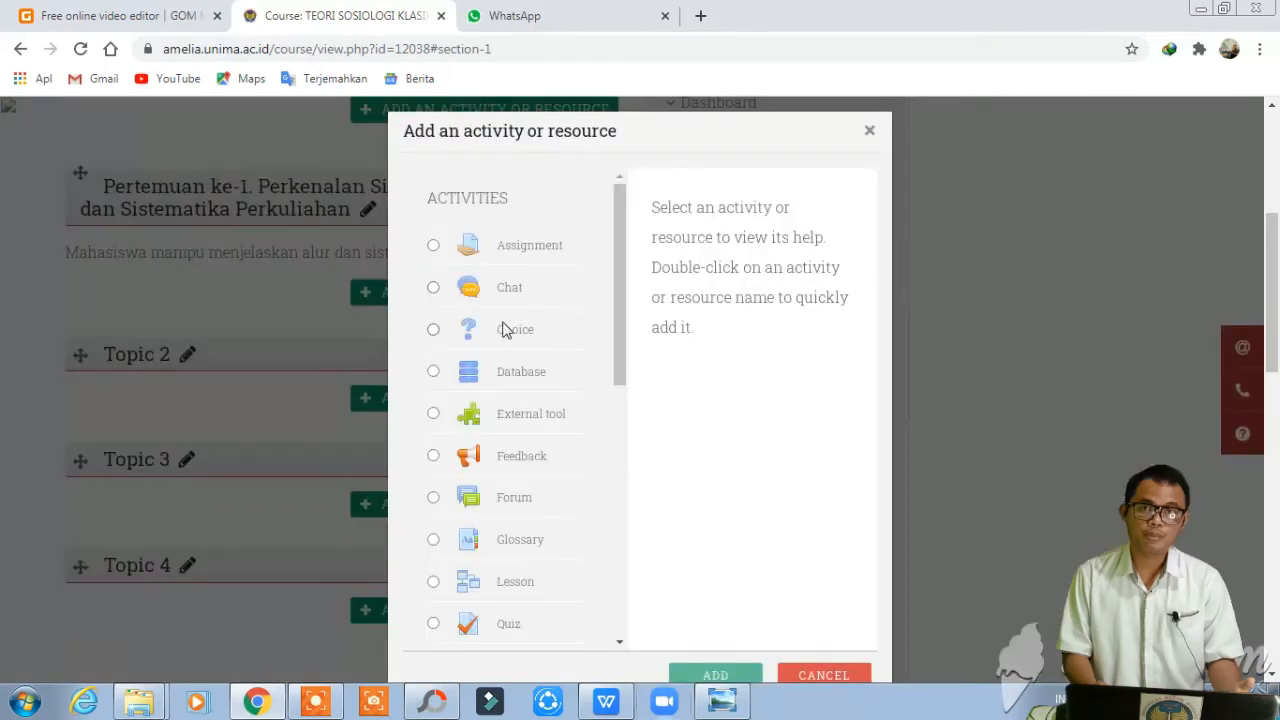
pyautogui.scroll(-1, 688, 358)
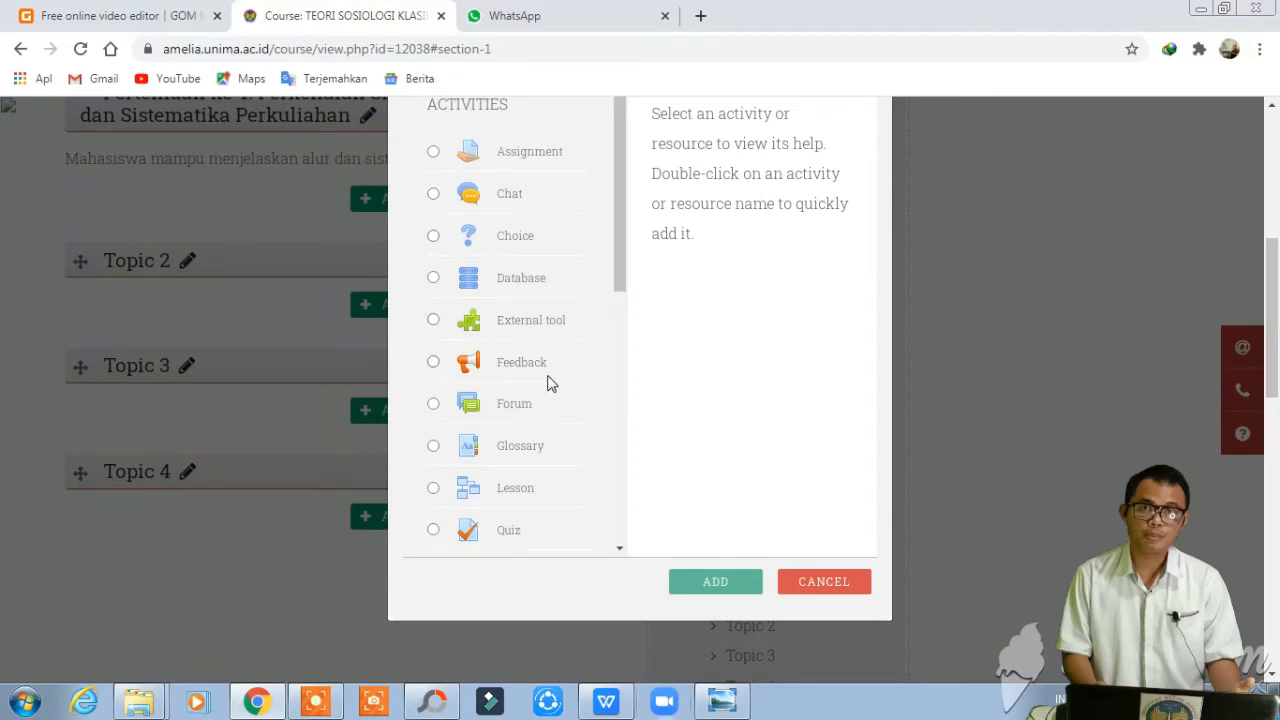
pyautogui.scroll(-1, 543, 492)
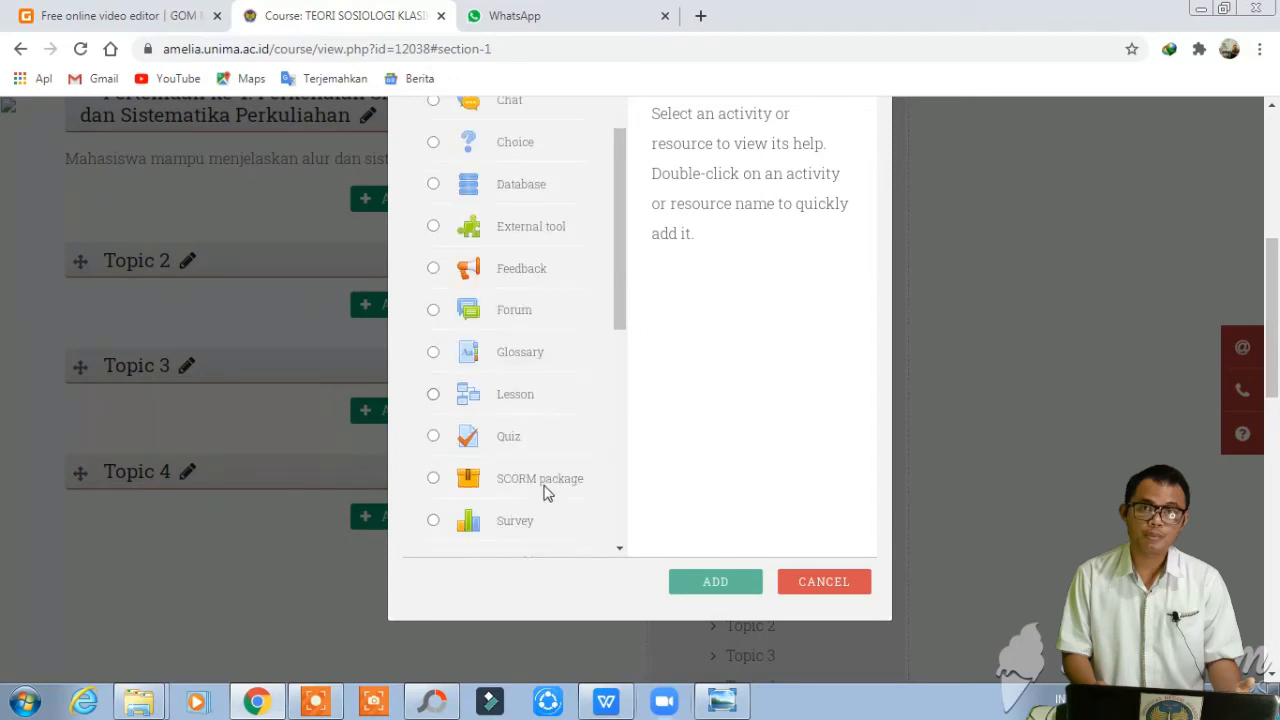
pyautogui.scroll(-1, 503, 450)
pyautogui.scroll(-1, 503, 450)
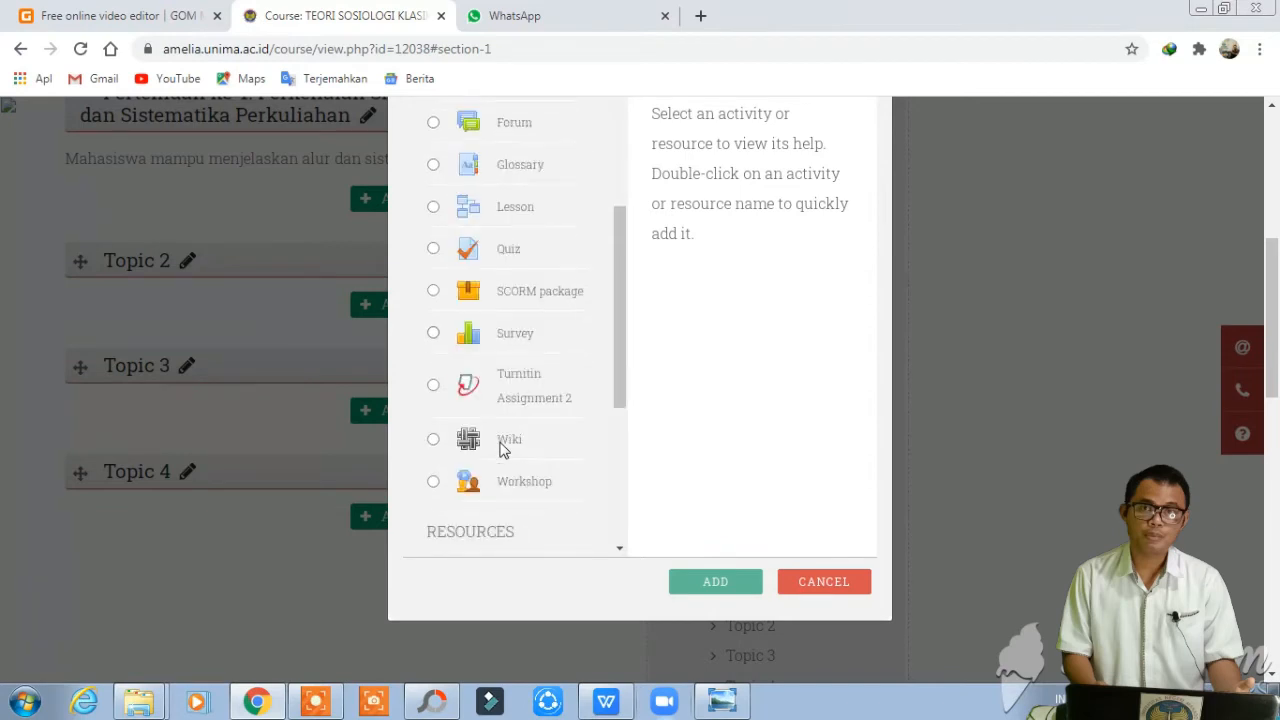
pyautogui.scroll(-3, 503, 450)
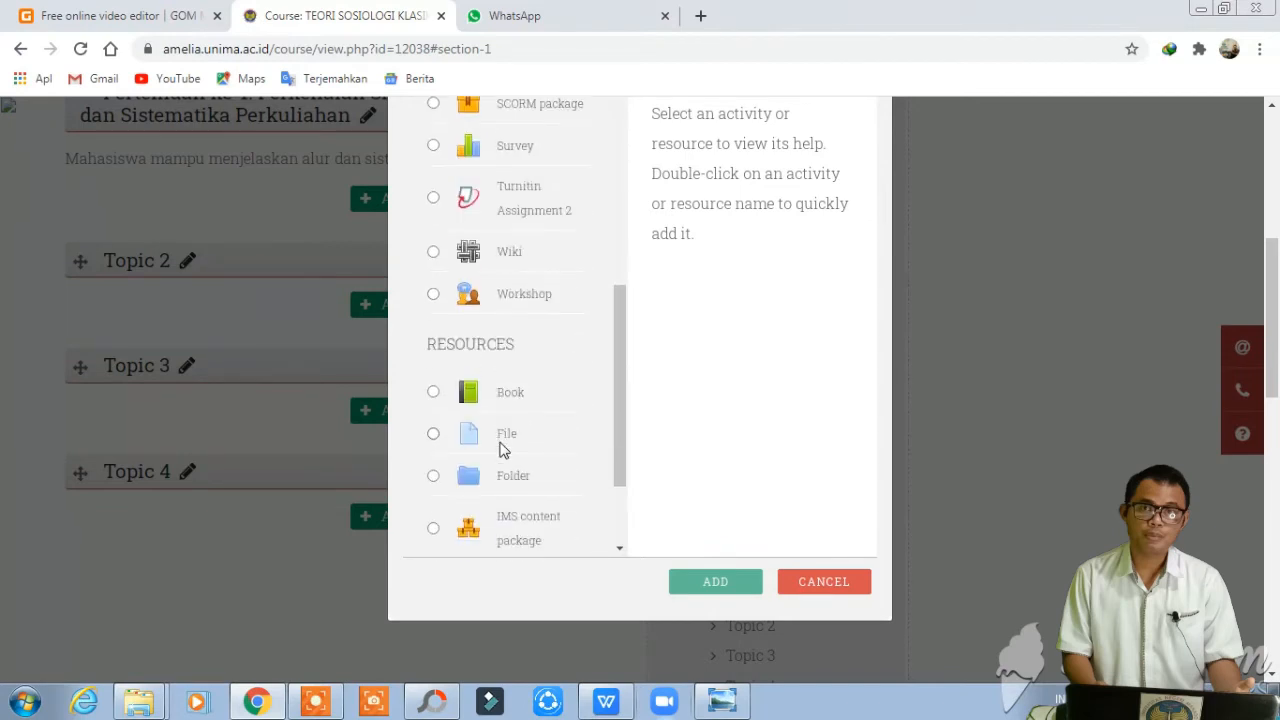
pyautogui.scroll(-1, 503, 338)
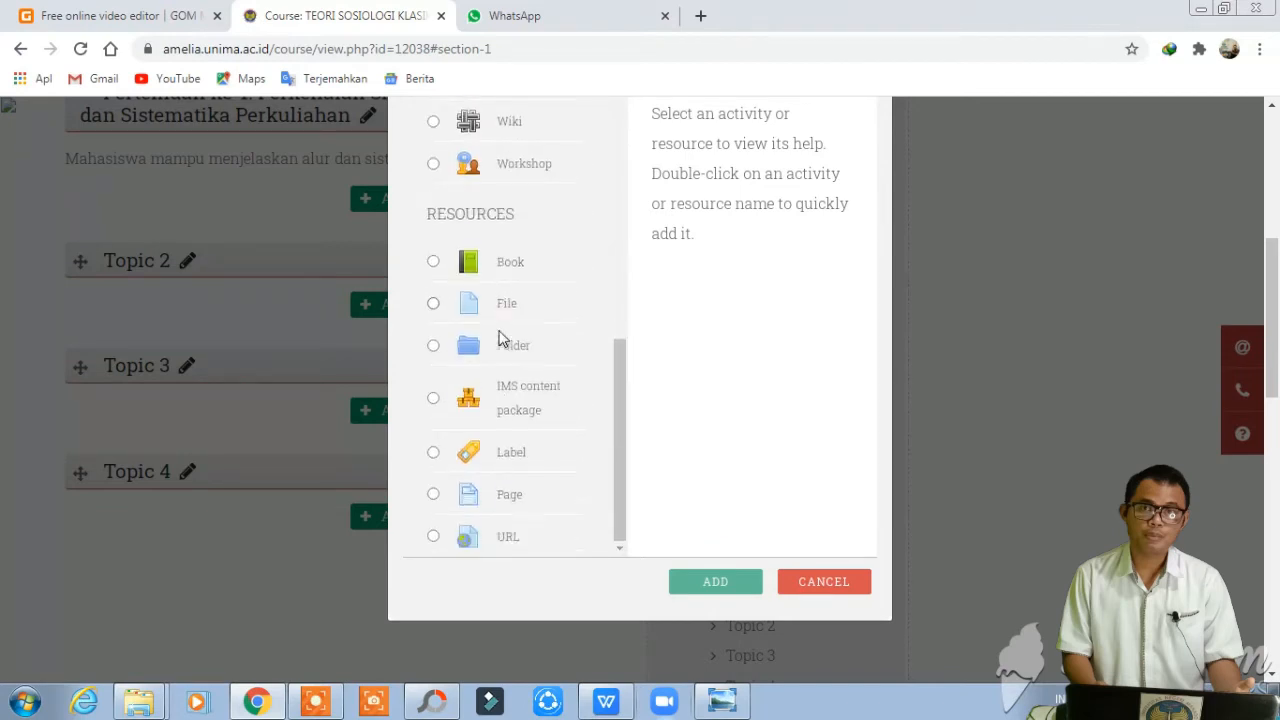
pyautogui.scroll(-1, 503, 338)
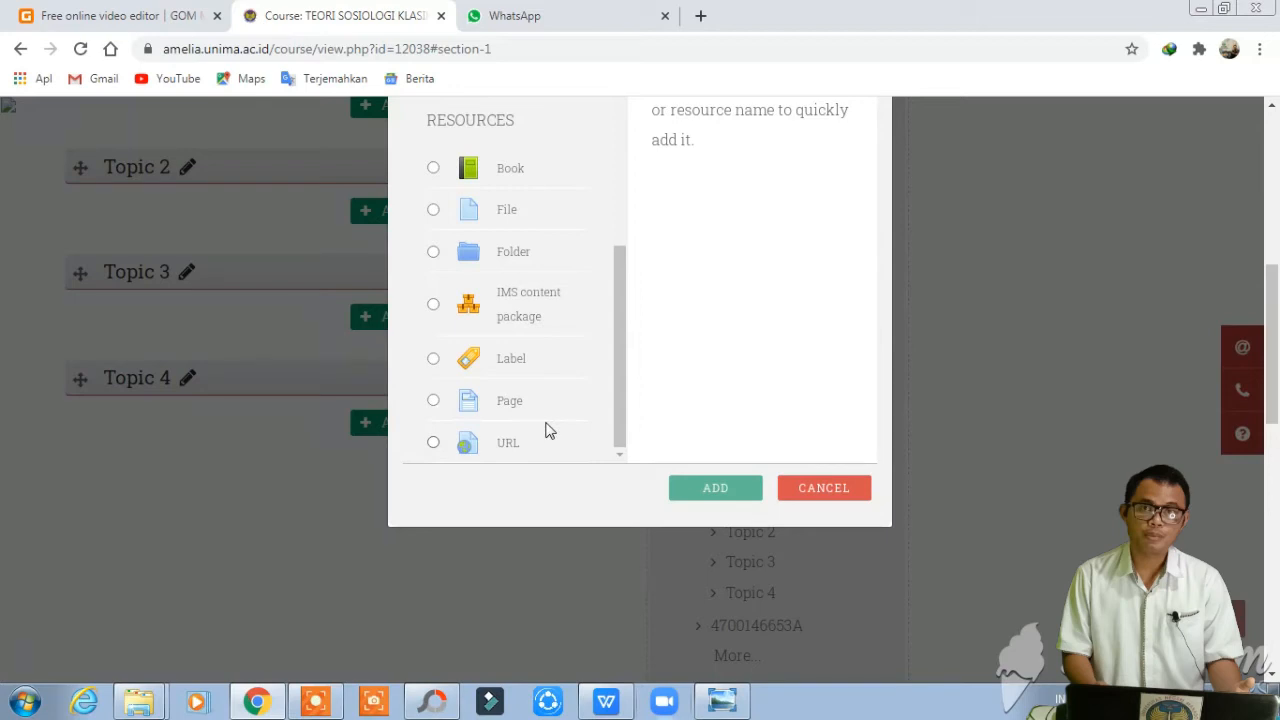
pyautogui.scroll(2, 546, 429)
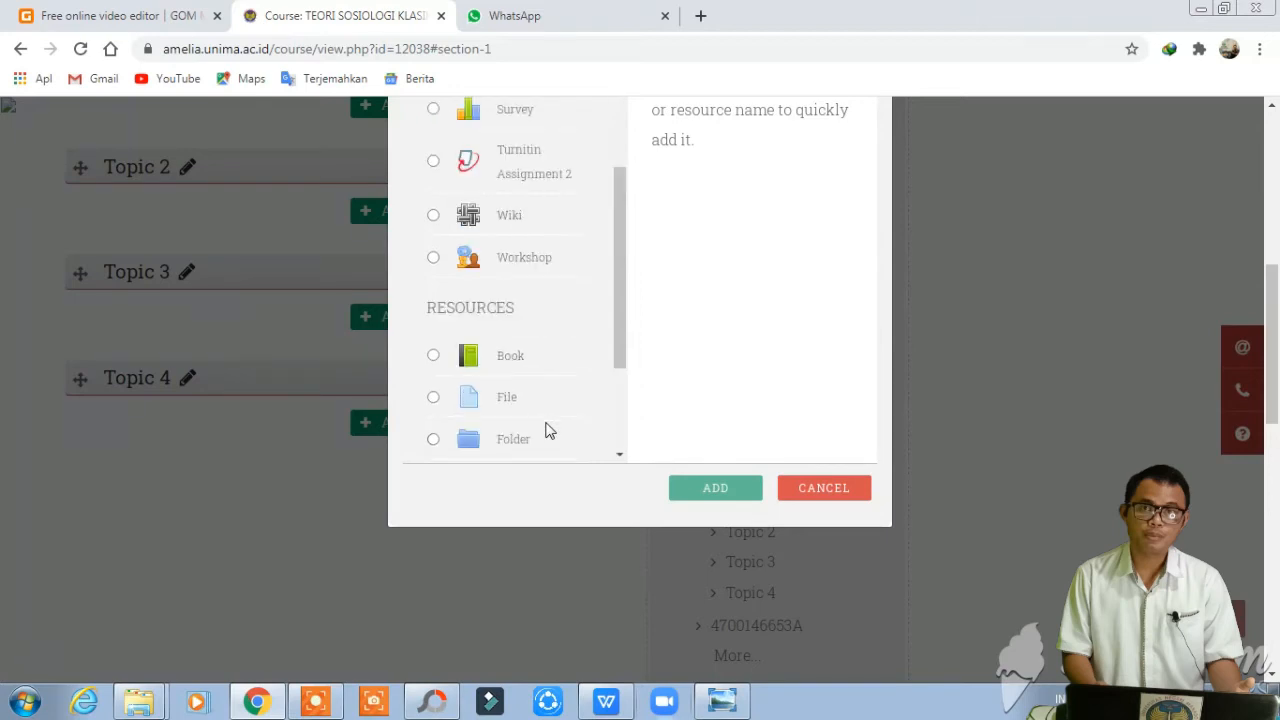
pyautogui.scroll(3, 548, 430)
pyautogui.scroll(2, 548, 430)
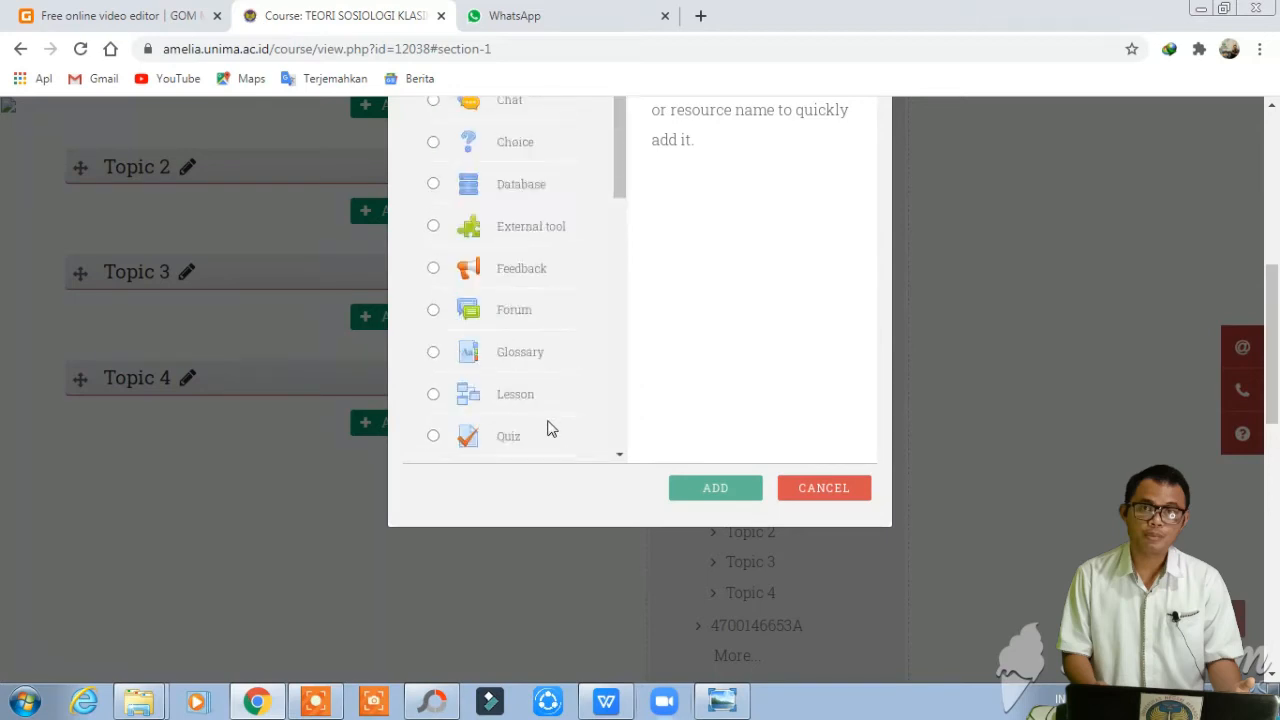
pyautogui.scroll(3, 550, 428)
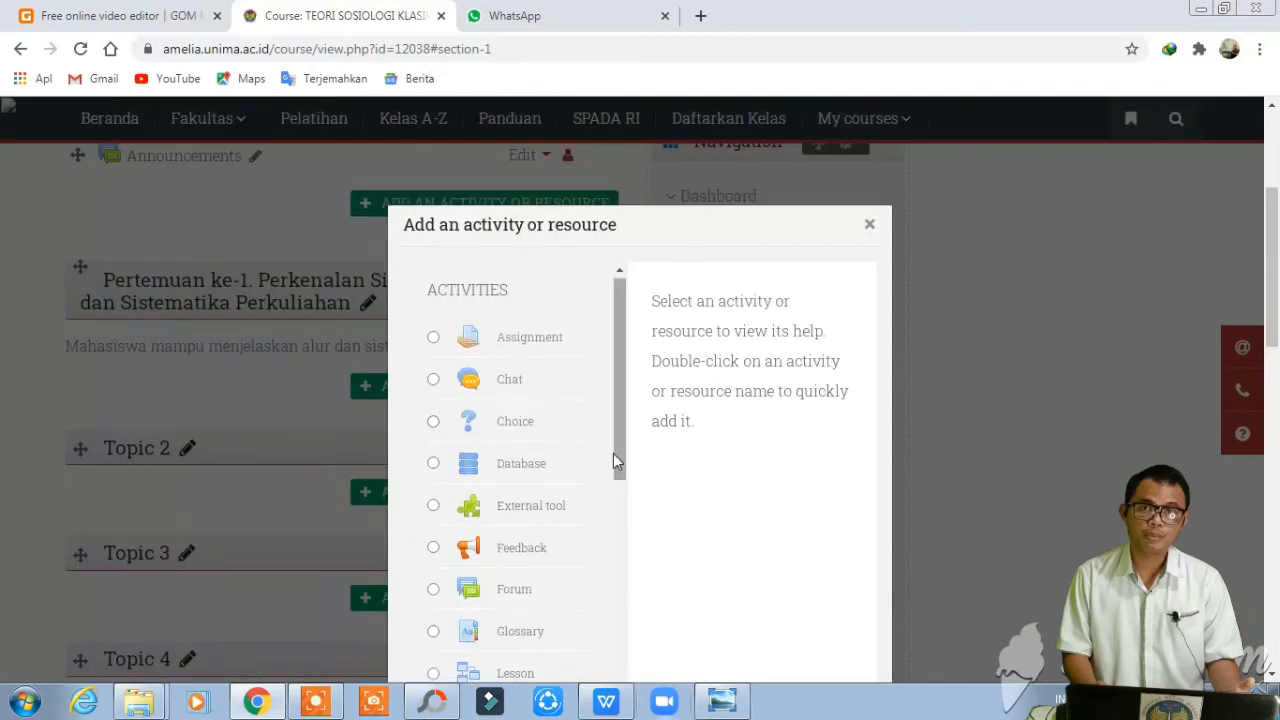
pyautogui.scroll(-2, 613, 453)
pyautogui.scroll(-3, 790, 507)
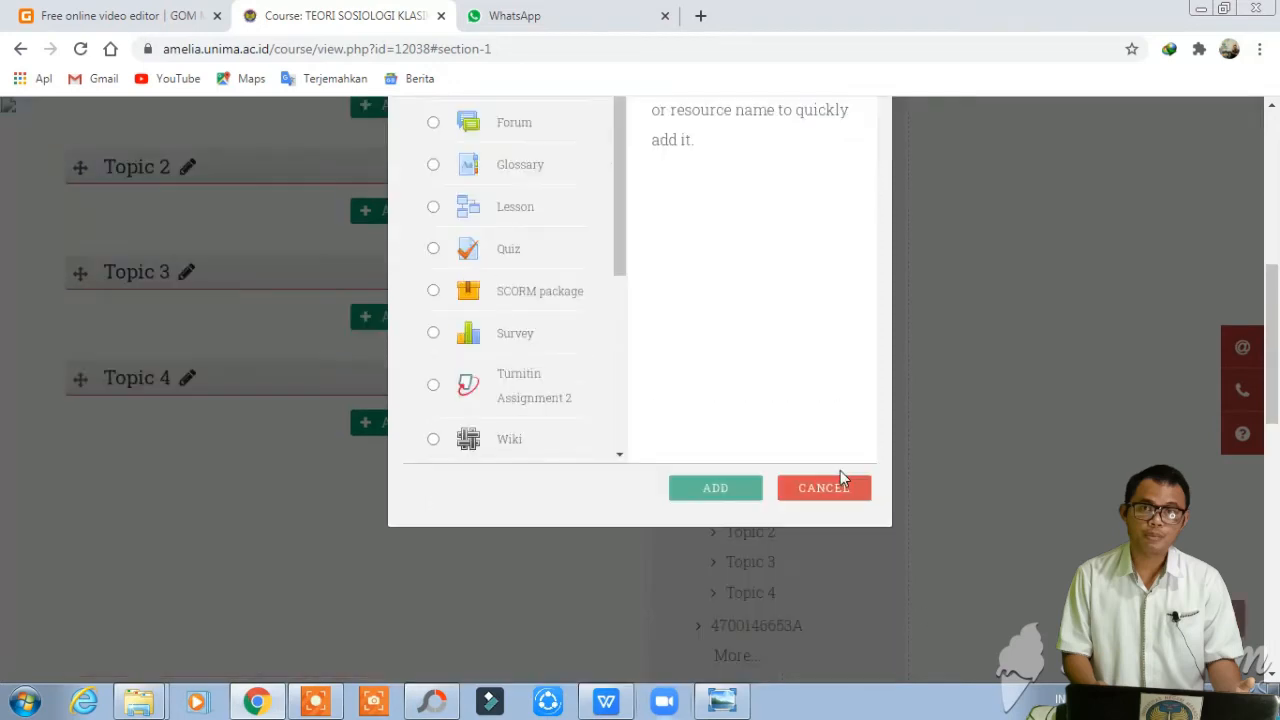
pyautogui.click(836, 500)
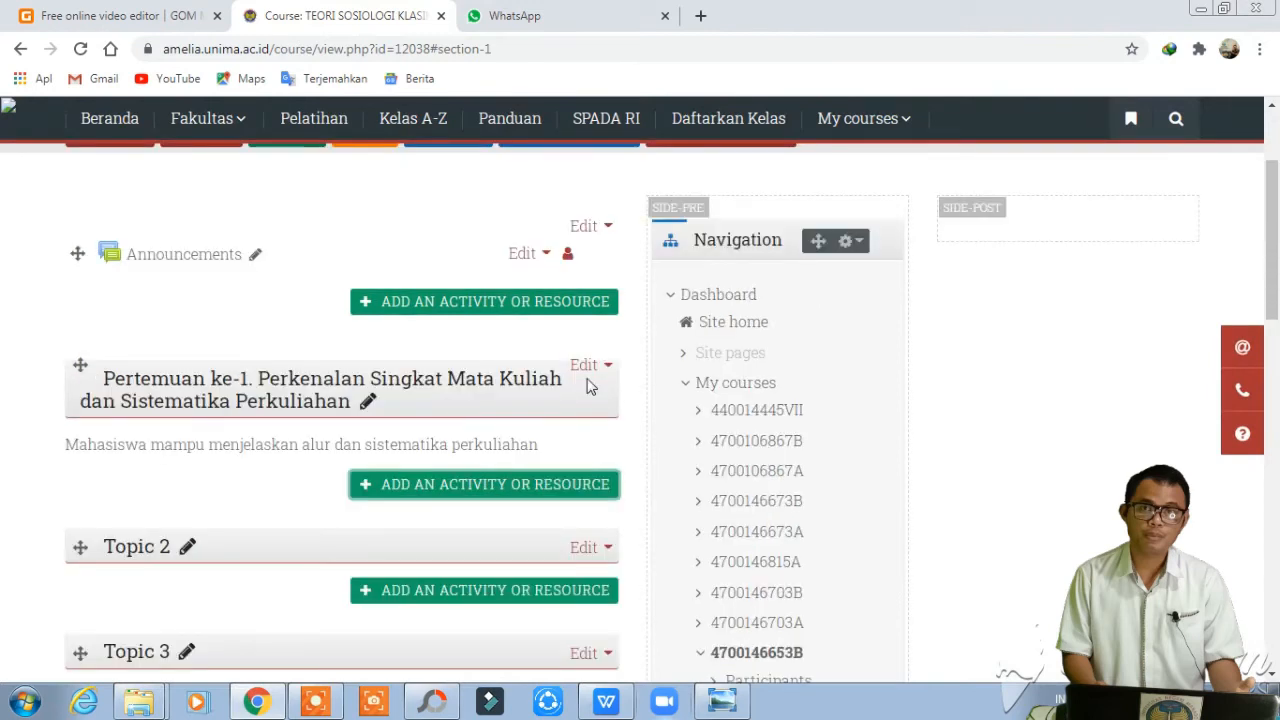
pyautogui.click(187, 550)
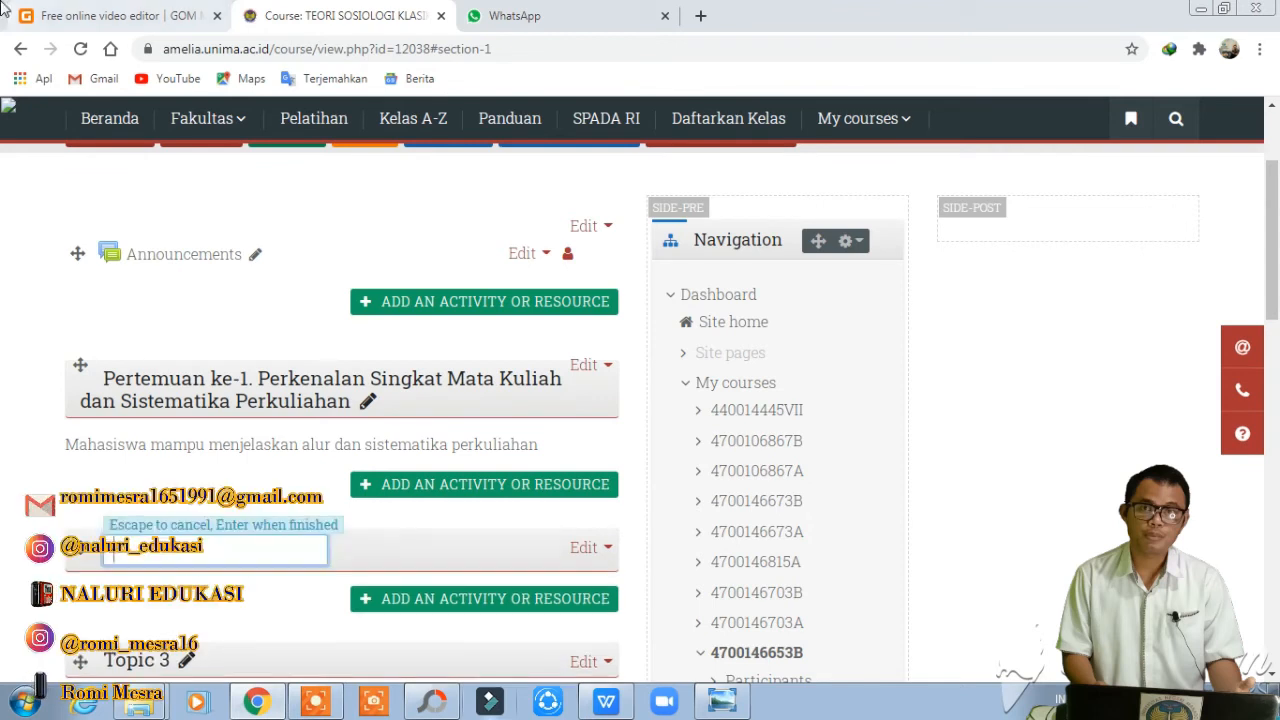
pyautogui.write('Pertemu')
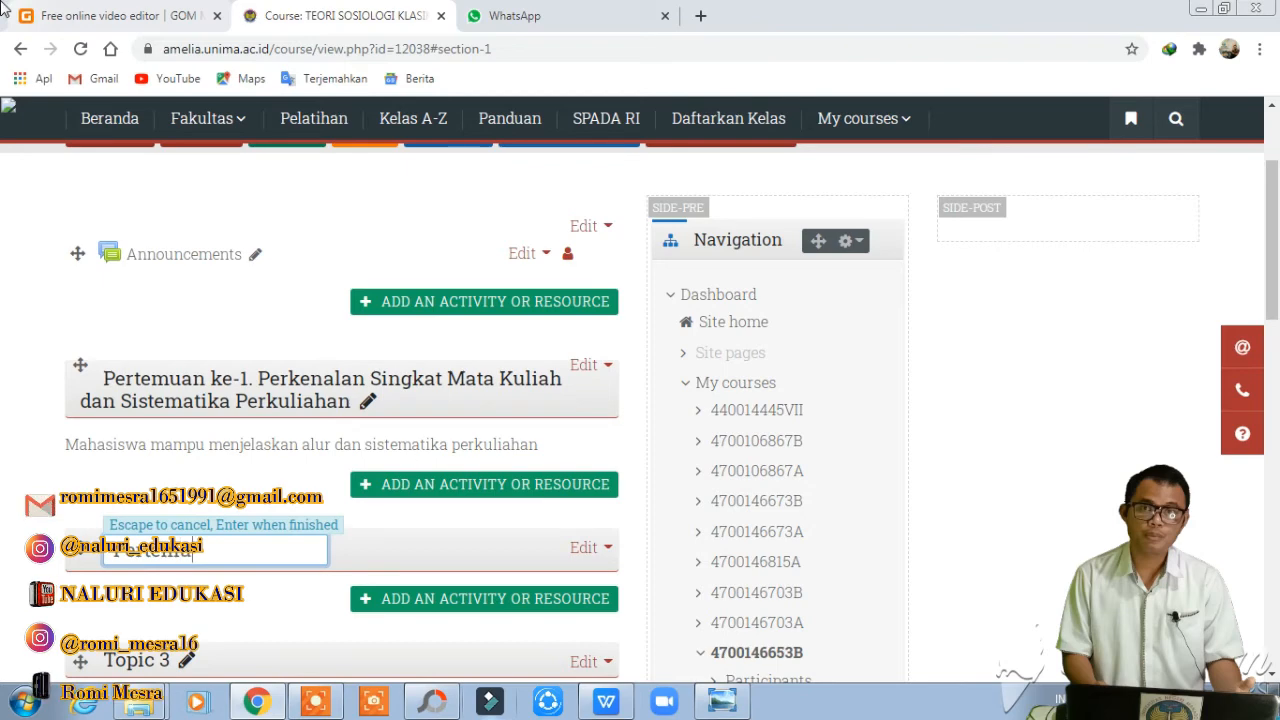
pyautogui.write('an ke-')
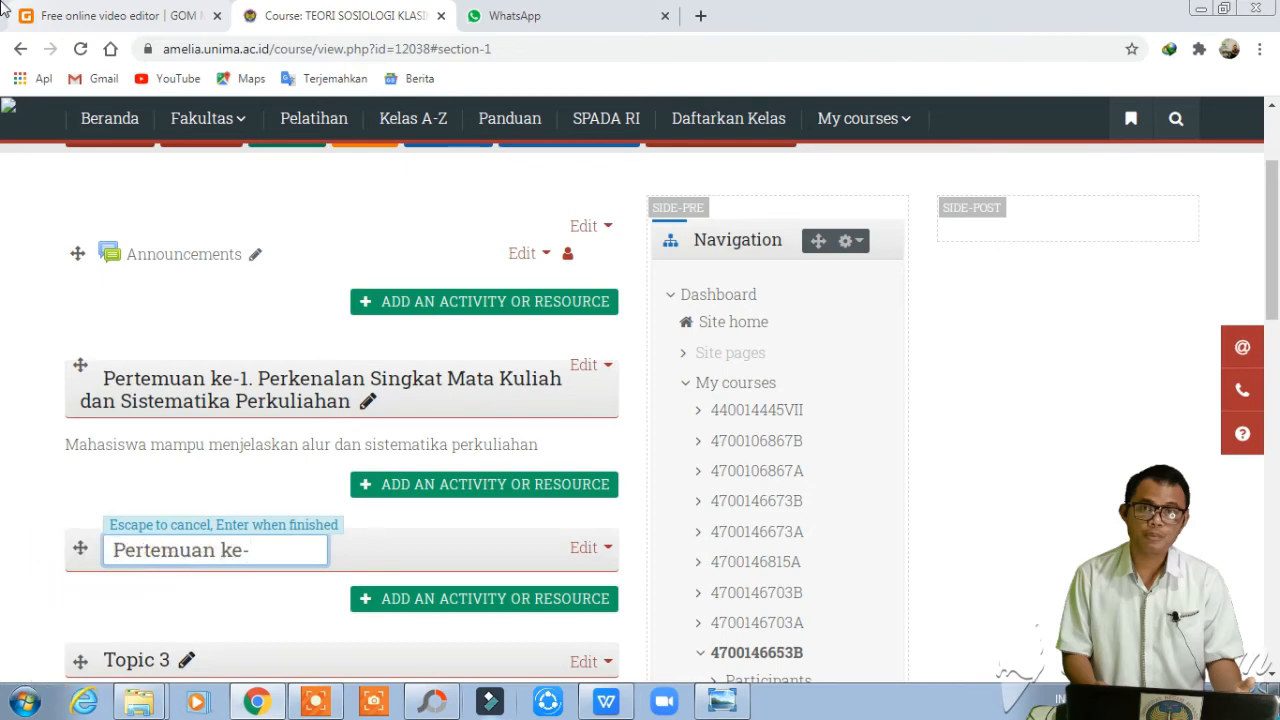
pyautogui.write('2')
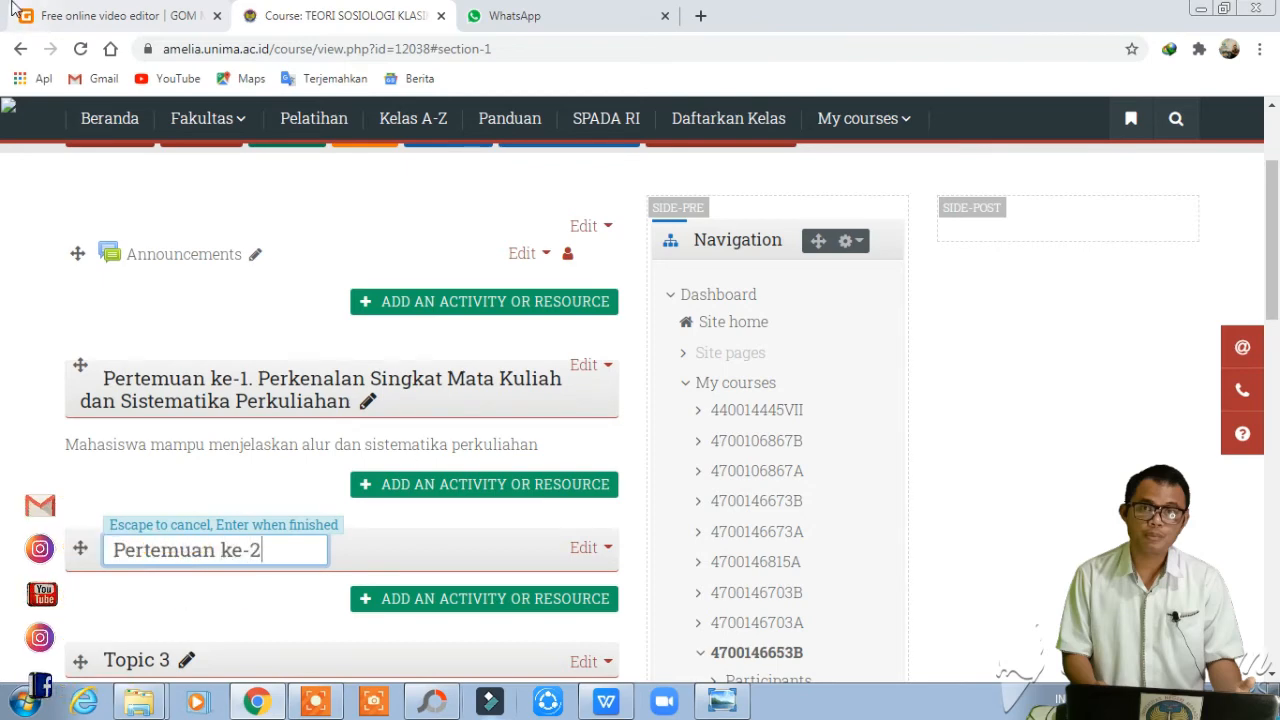
pyautogui.write('.')
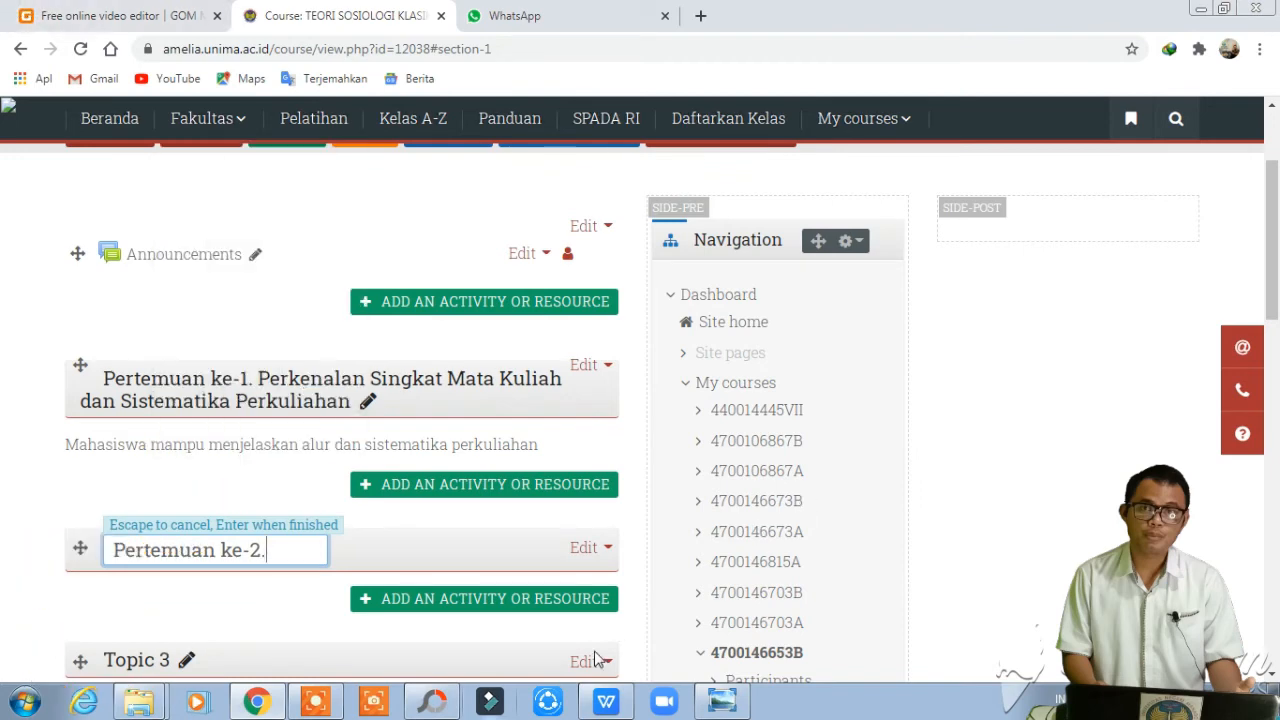
# - Copy the second learning material, "Sejarah berdirinya dan berkembangnya keilmuan sosial, termasuk sosiologi.", from the RPS document in WPS Office and return to Chrome
pyautogui.click(606, 701)
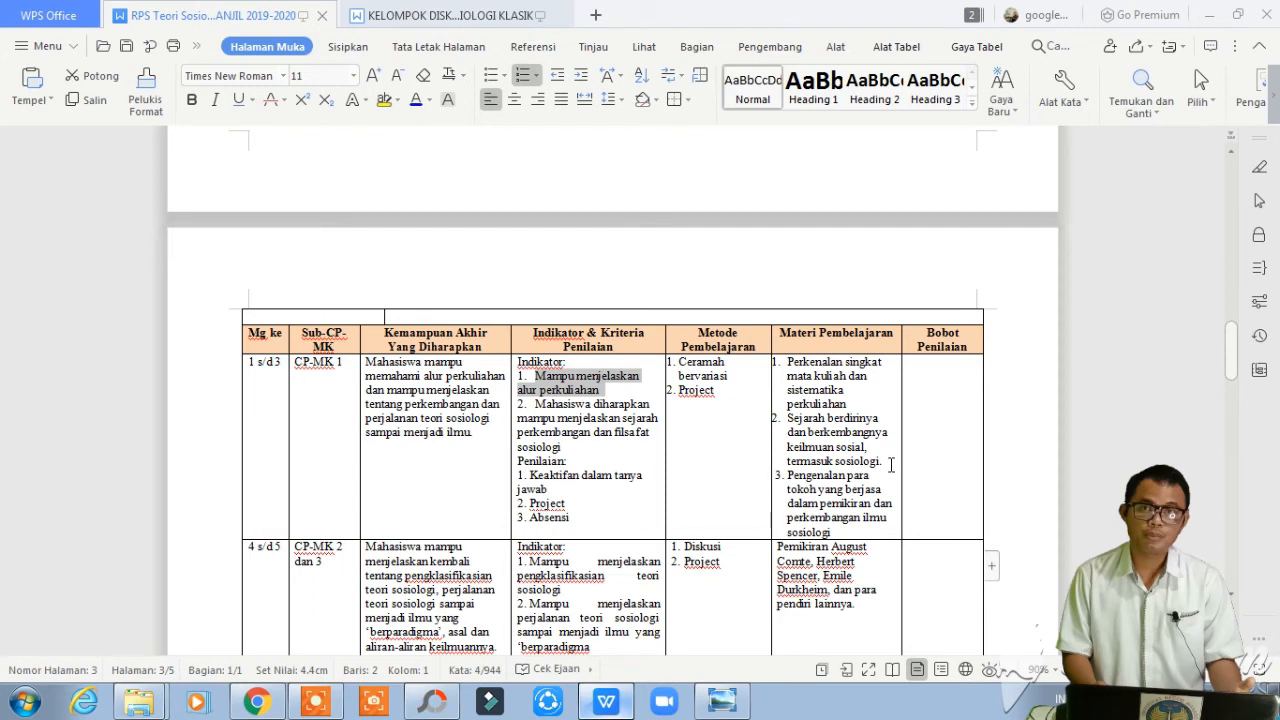
pyautogui.moveTo(882, 462); pyautogui.dragTo(787, 418)
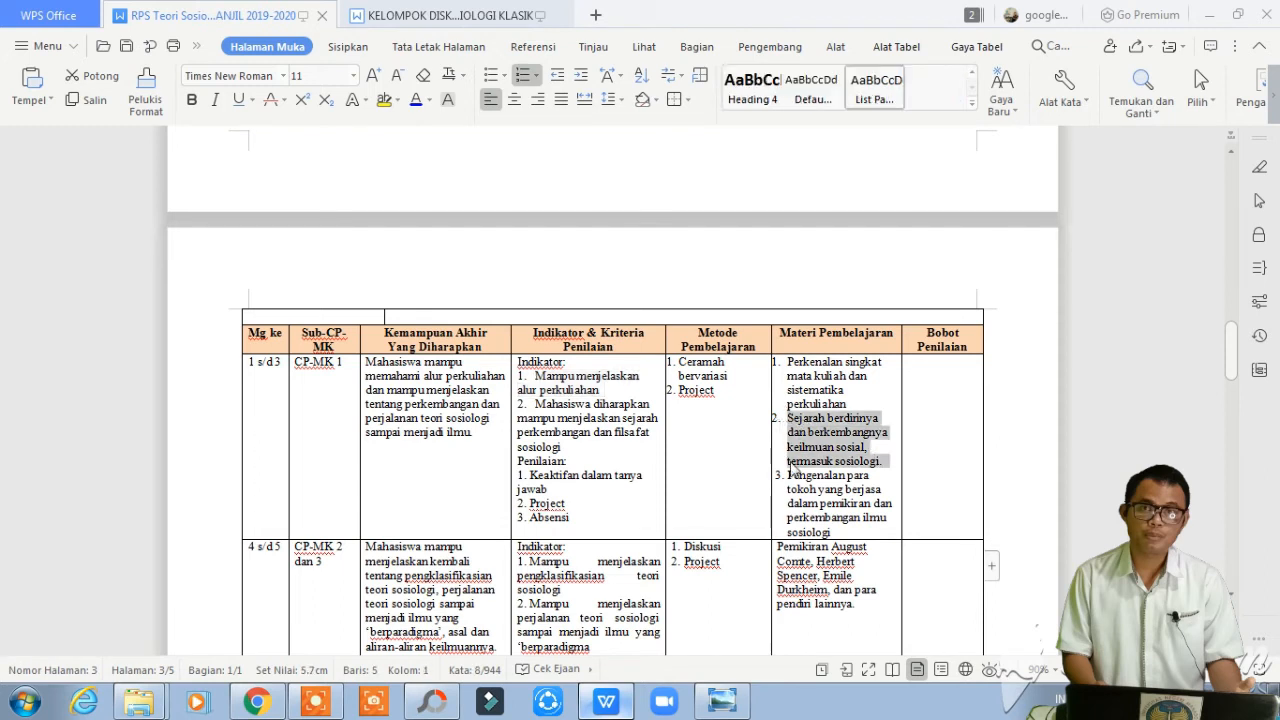
pyautogui.click(278, 706)
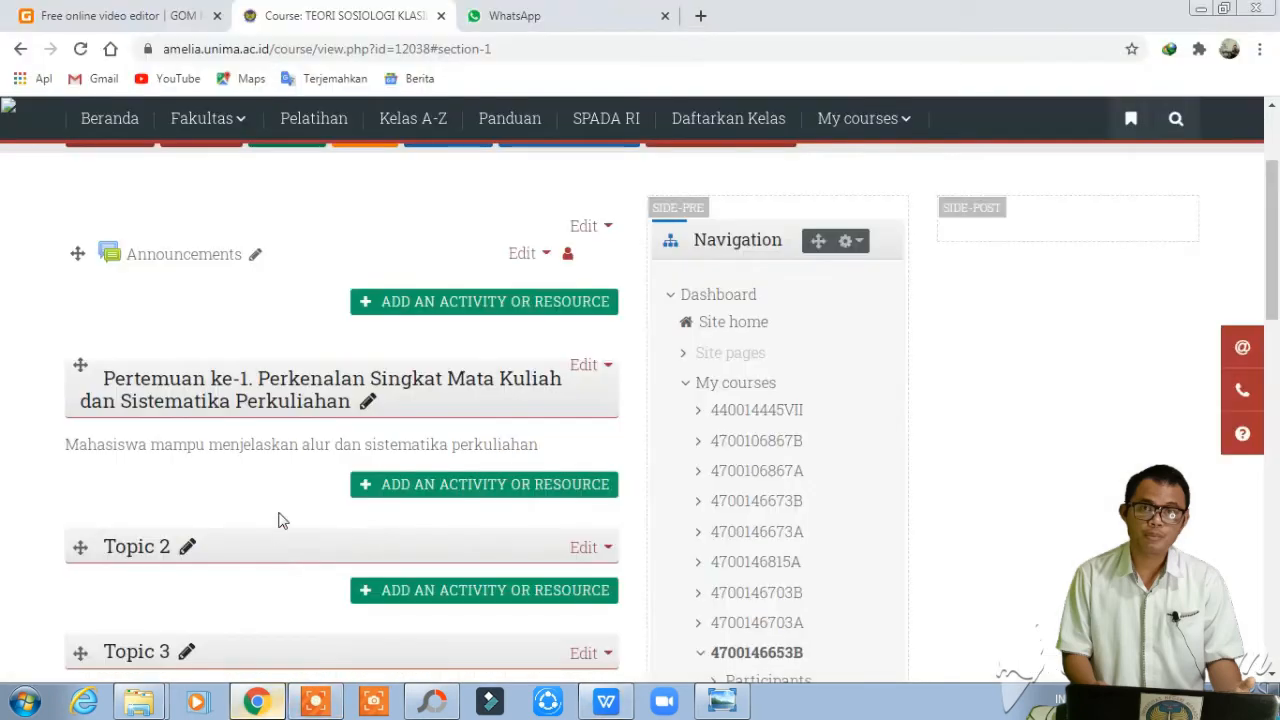
# - Rename Topic 2 as "Pertemuan ke-2." followed by the copied material title, without its final period
pyautogui.click(188, 550)
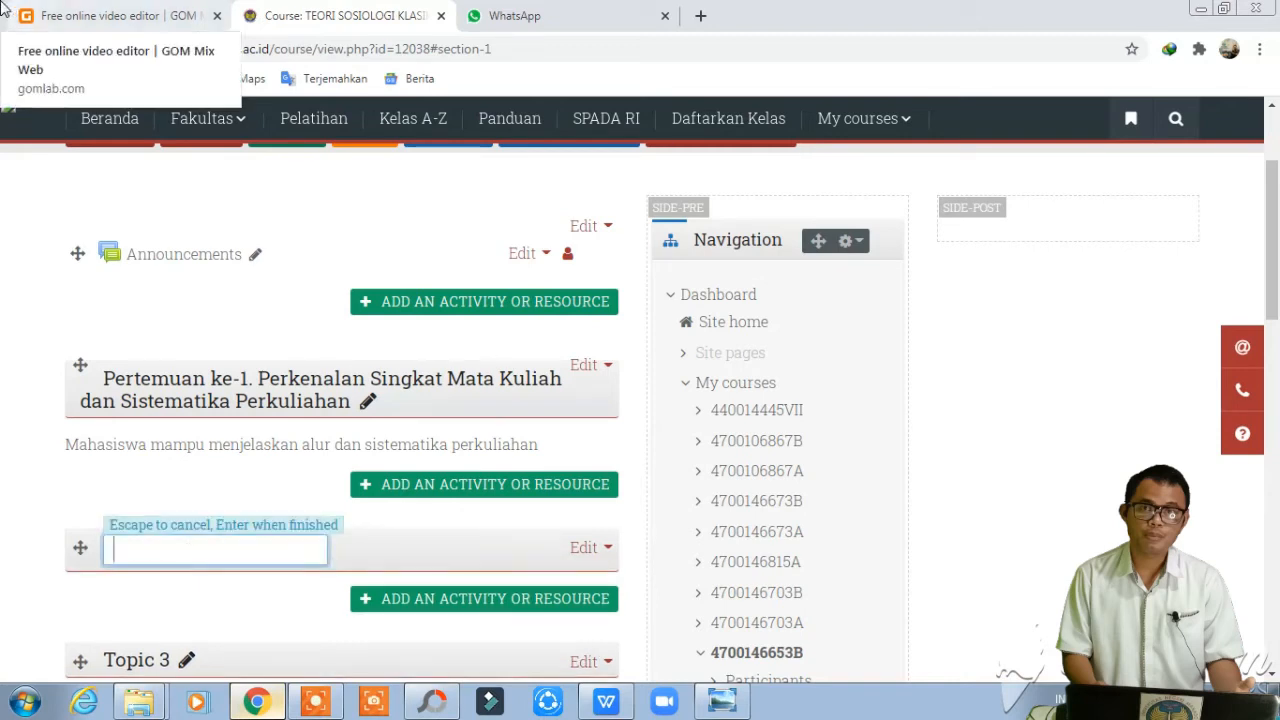
pyautogui.write('Pe')
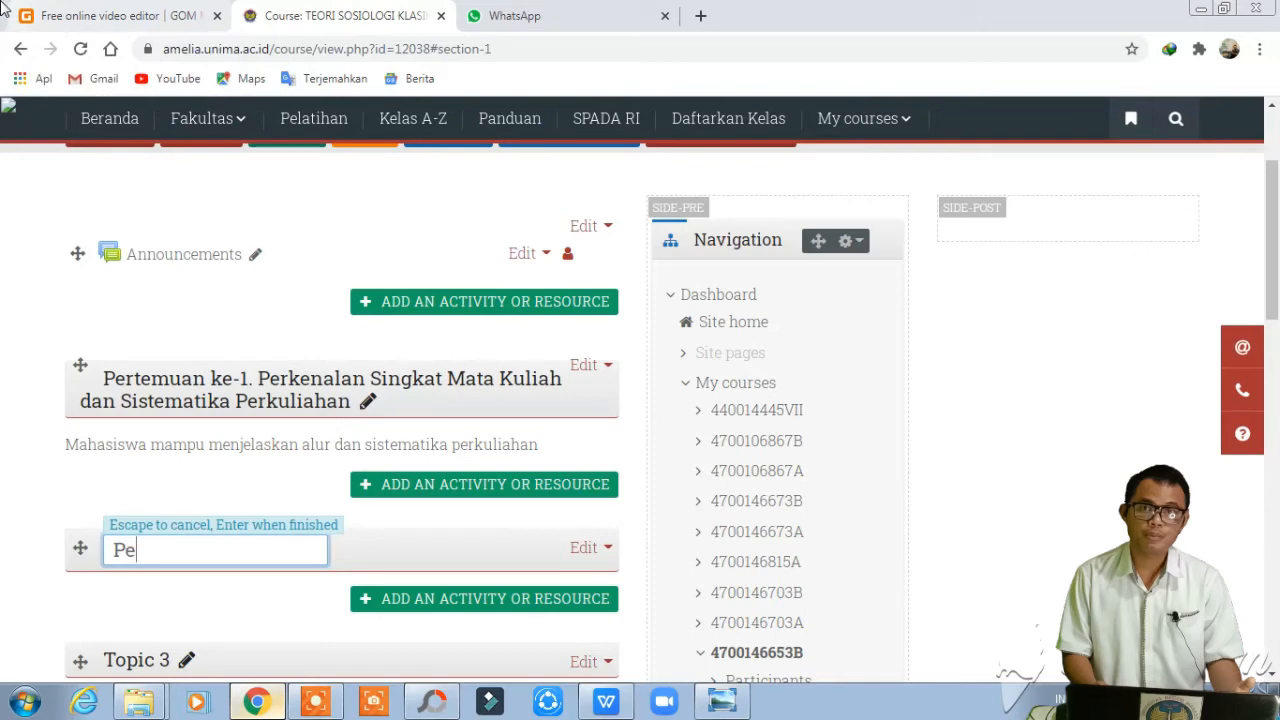
pyautogui.write('rtemuan ')
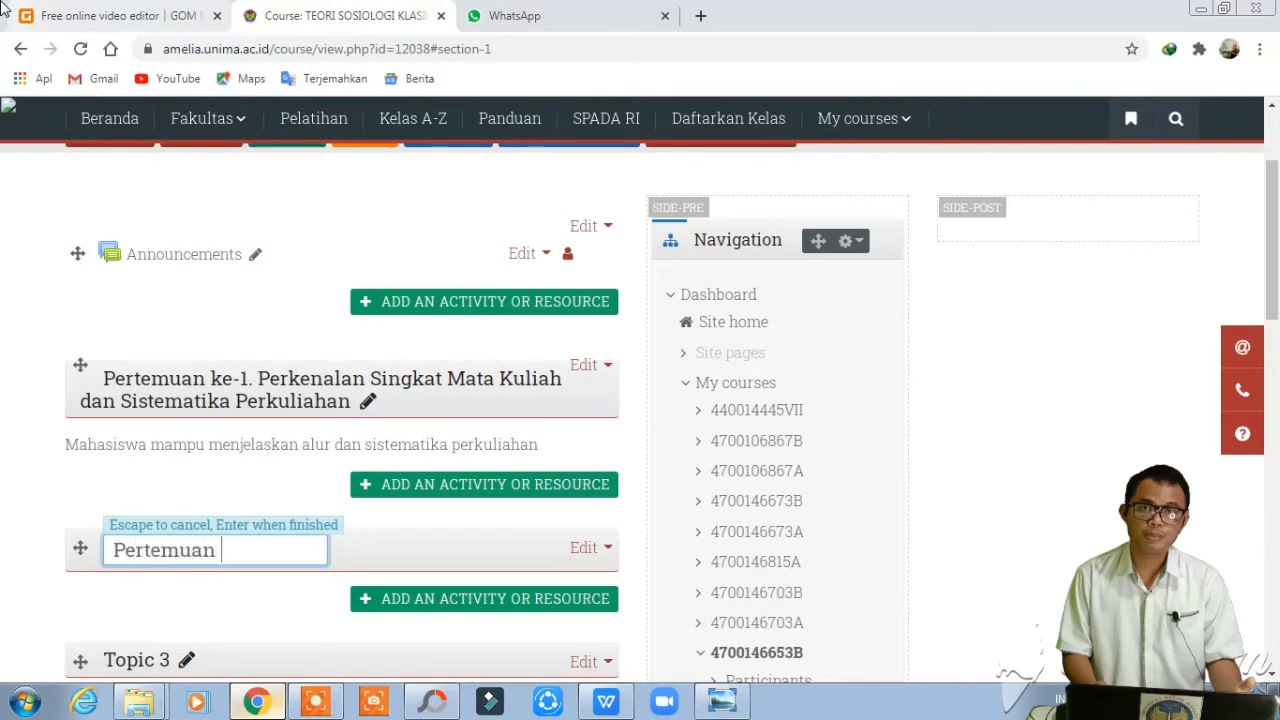
pyautogui.write('ke-2.')
pyautogui.hotkey('ctrl', 'v')
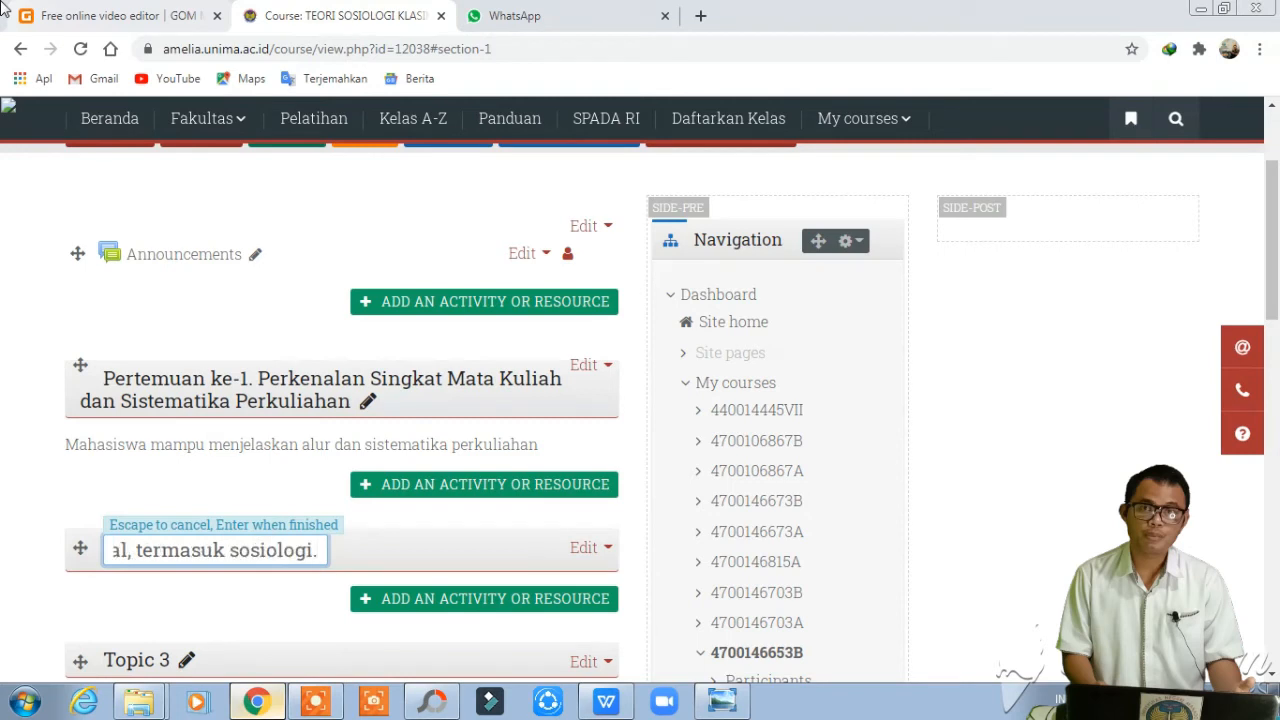
pyautogui.press('BackSpace')
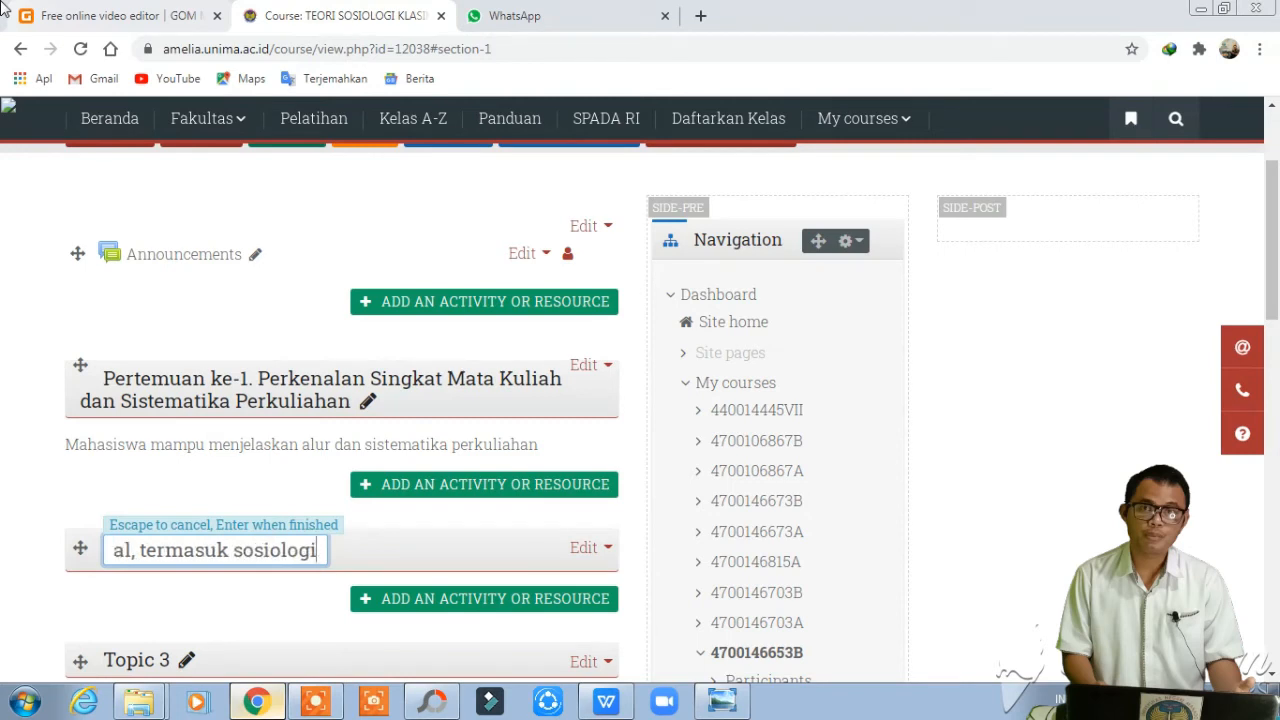
pyautogui.press('Return')
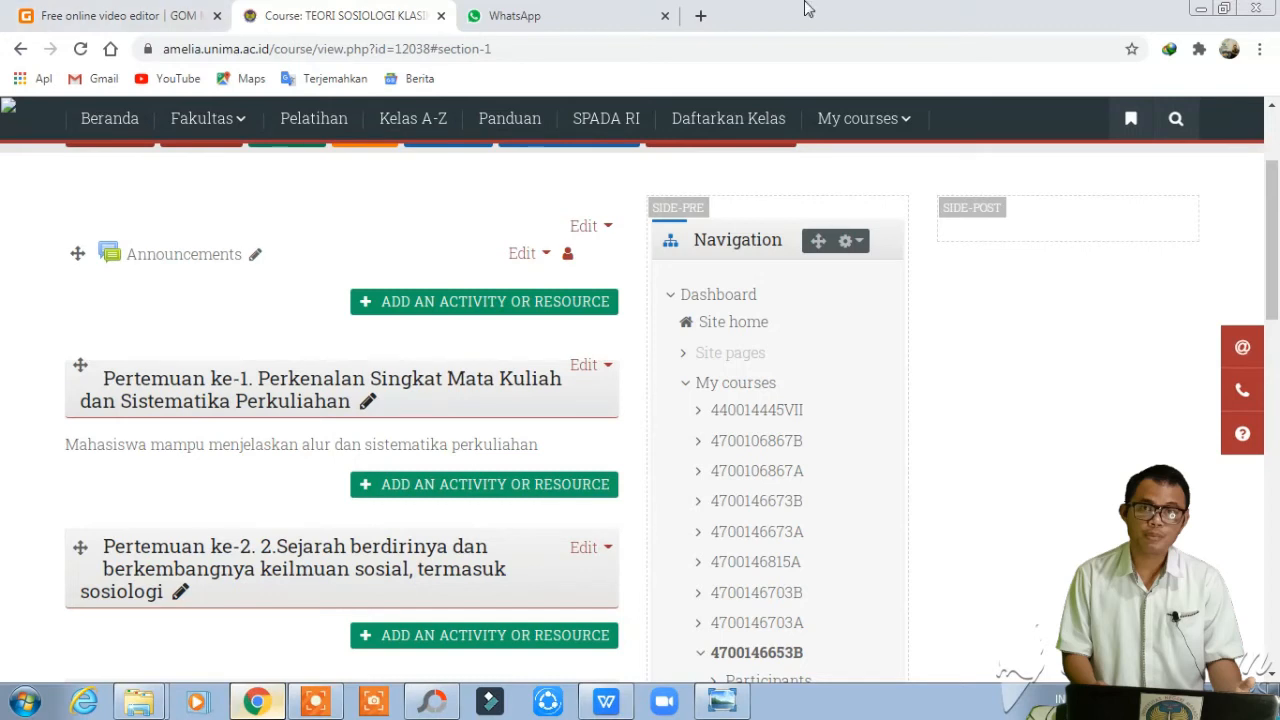
# - Remove the stray "2." before "Sejarah" from the Pertemuan ke-2 topic title and save the name
pyautogui.click(181, 593)
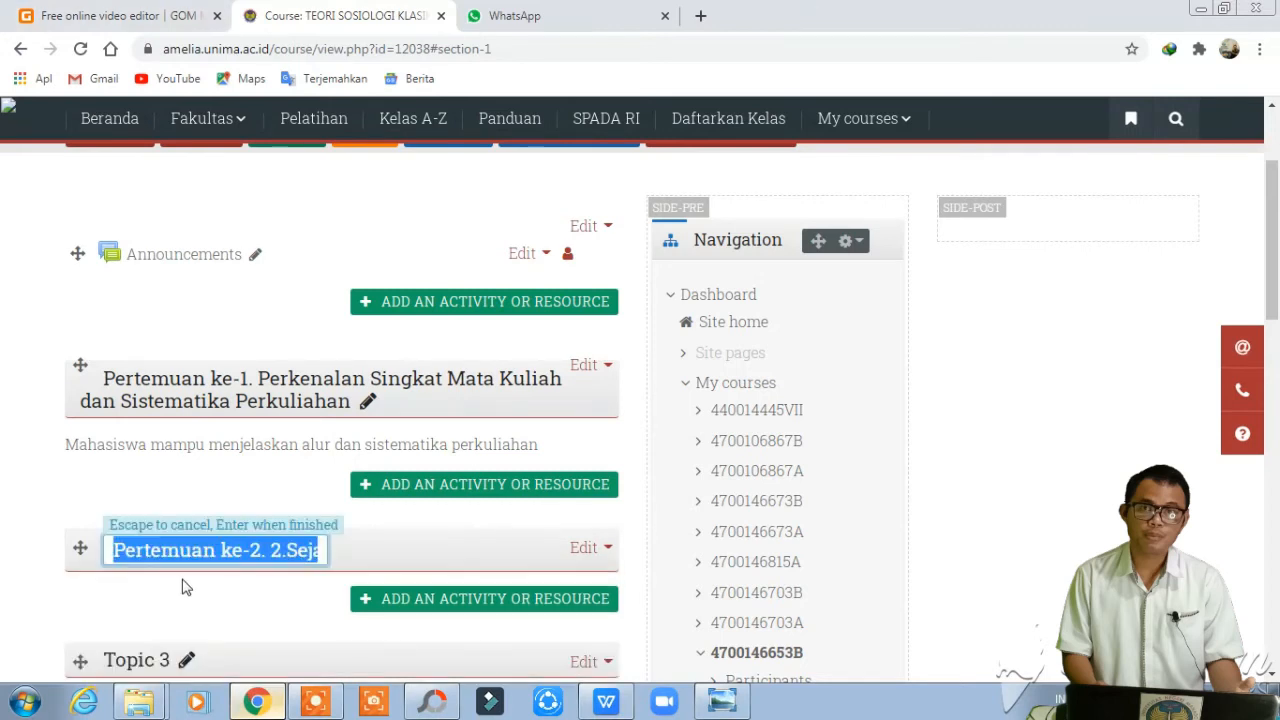
pyautogui.click(286, 550)
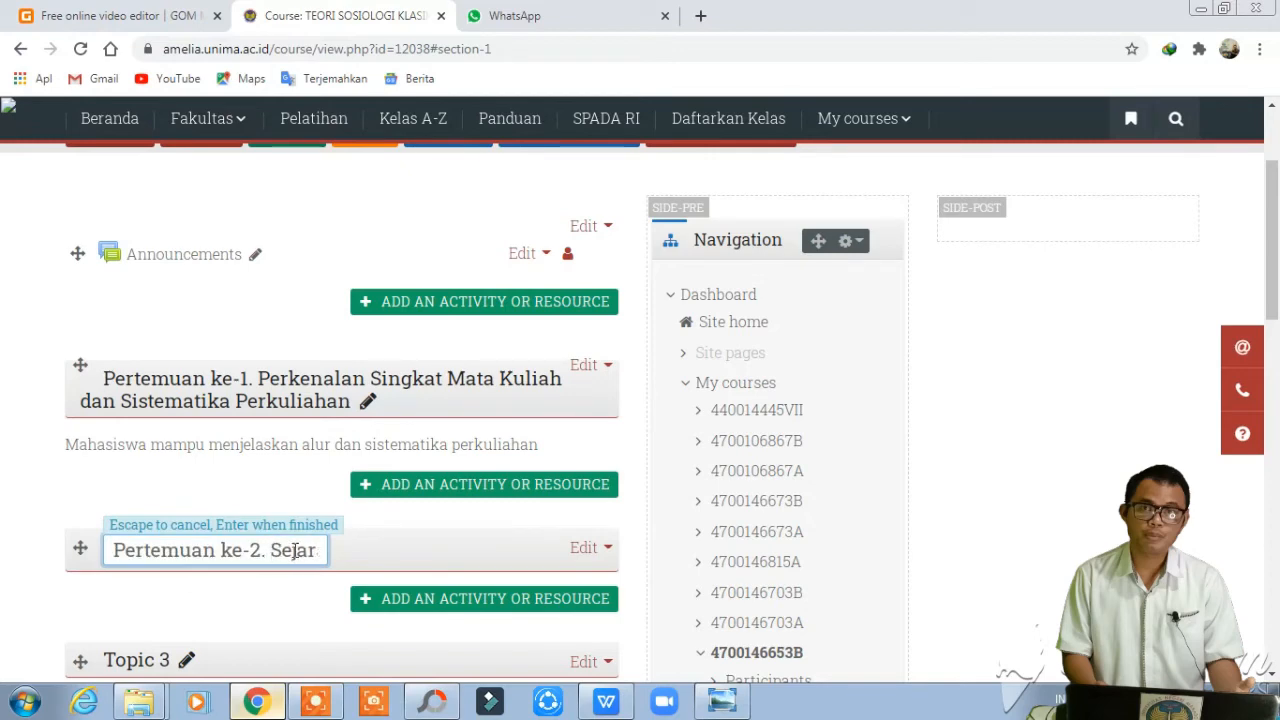
pyautogui.press('Return')
# - Add 12 more topics at the end of the course's topic list
pyautogui.scroll(-2, 308, 480)
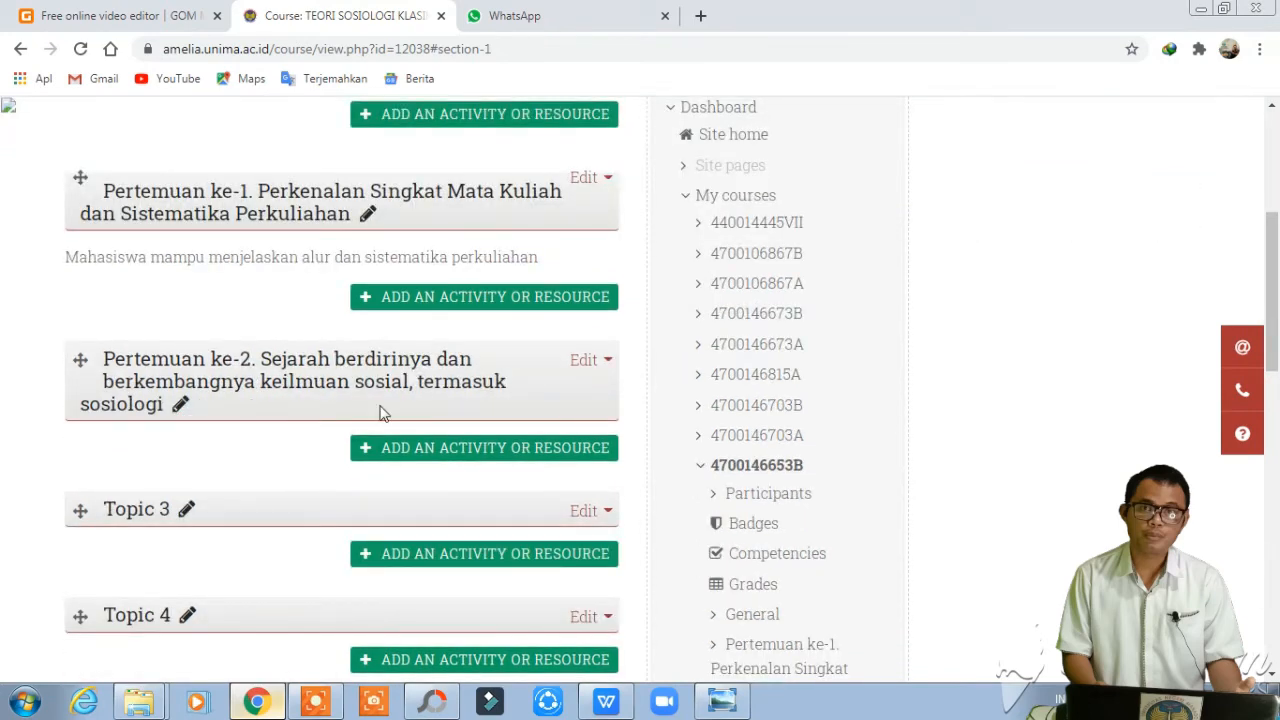
pyautogui.scroll(-4, 380, 412)
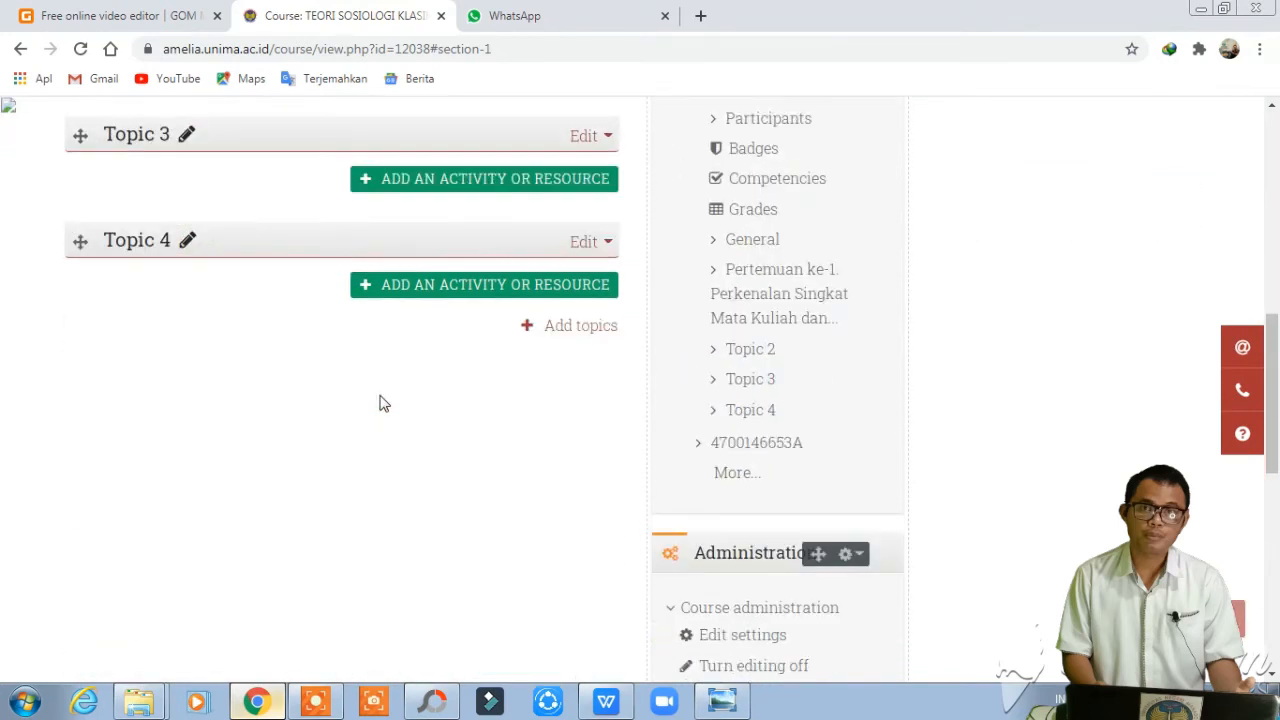
pyautogui.click(530, 324)
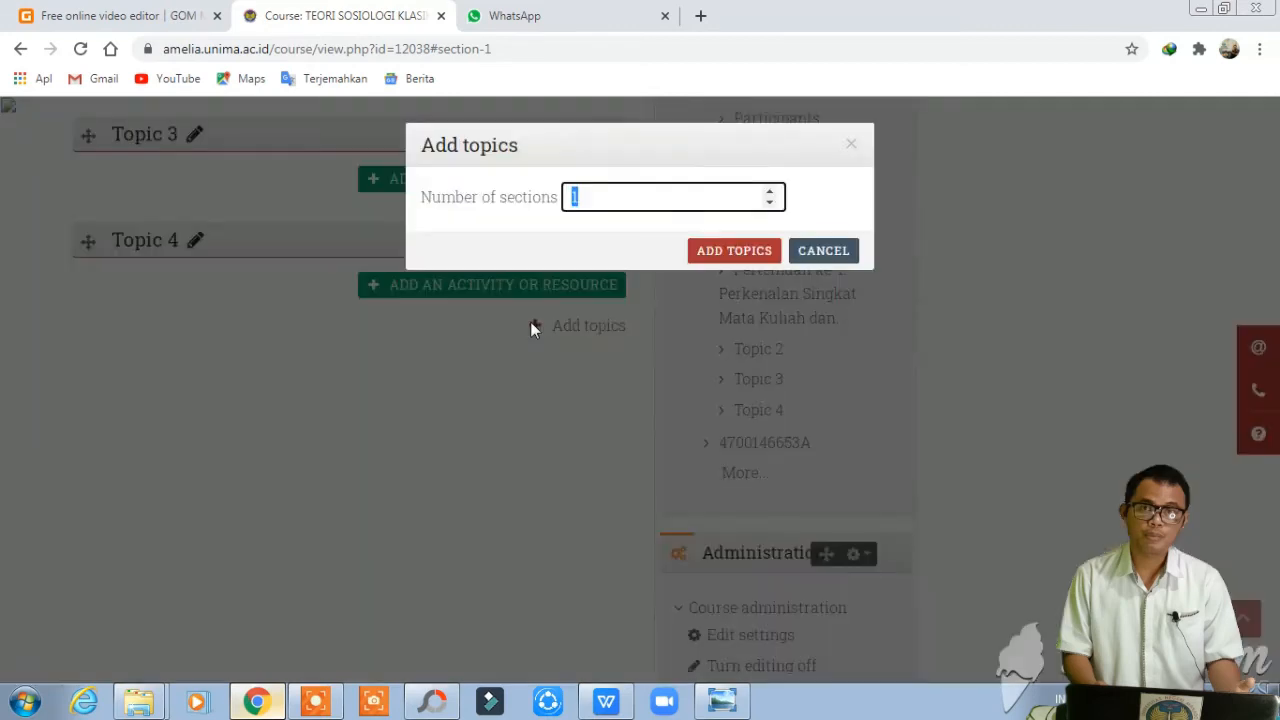
pyautogui.click(770, 192)
pyautogui.click(770, 192)
pyautogui.click(770, 192)
pyautogui.click(770, 192)
pyautogui.click(771, 193)
pyautogui.click(771, 193)
pyautogui.click(771, 193)
pyautogui.click(771, 193)
pyautogui.click(771, 193)
pyautogui.click(771, 193)
pyautogui.click(771, 193)
pyautogui.click(713, 258)
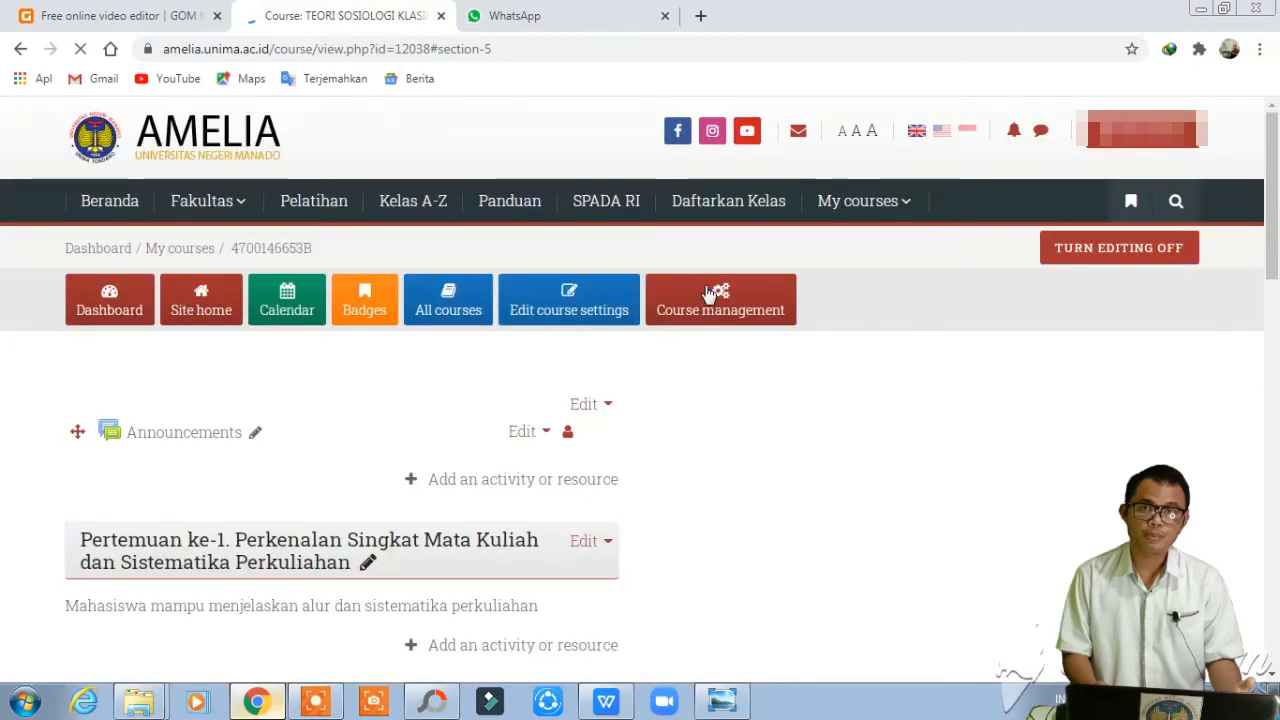
# - Switch to the RPS document in WPS Office, check the meeting numbers through the end of the table, and return to Chrome
pyautogui.scroll(-20, 707, 293)
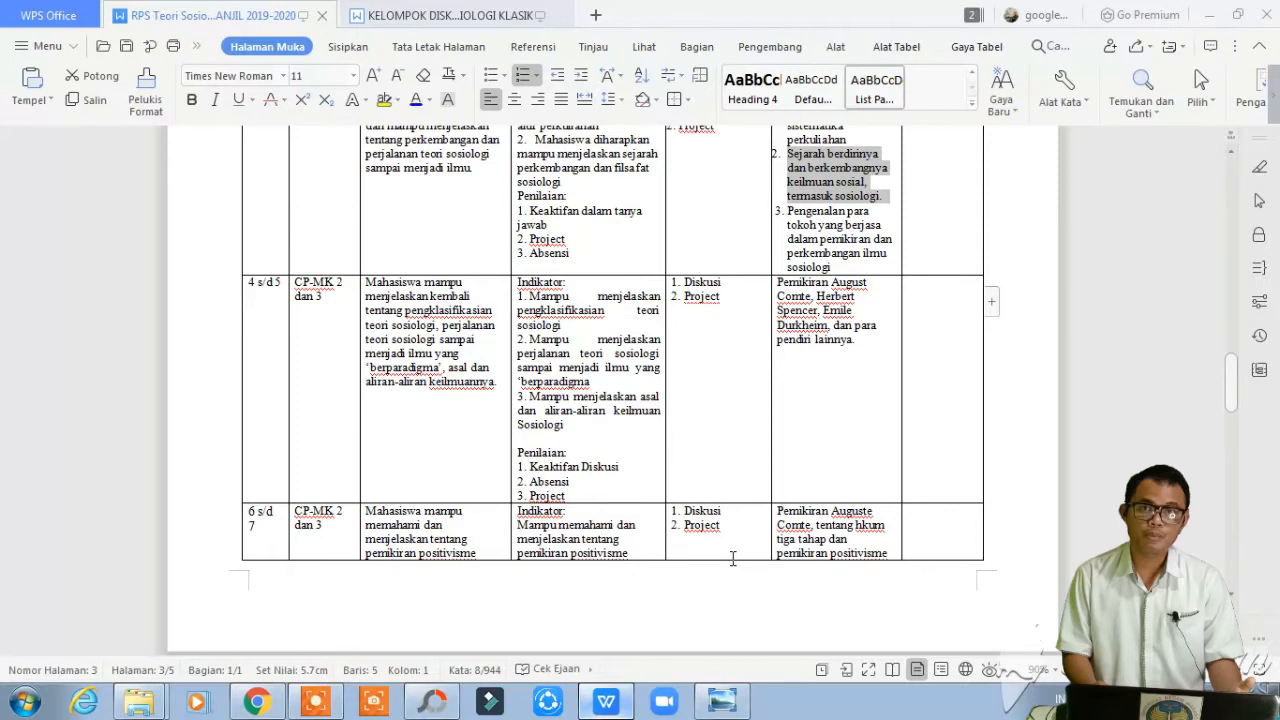
pyautogui.scroll(-10, 733, 558)
pyautogui.scroll(-3, 810, 414)
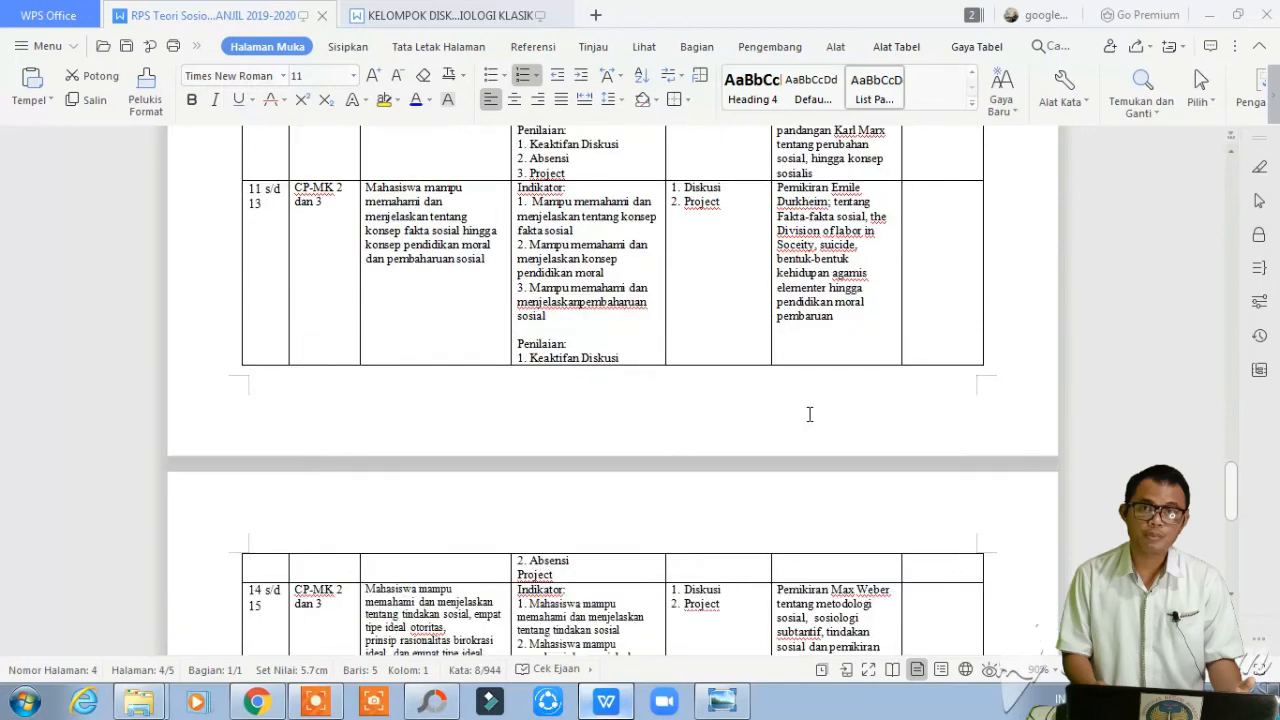
pyautogui.scroll(-9, 810, 414)
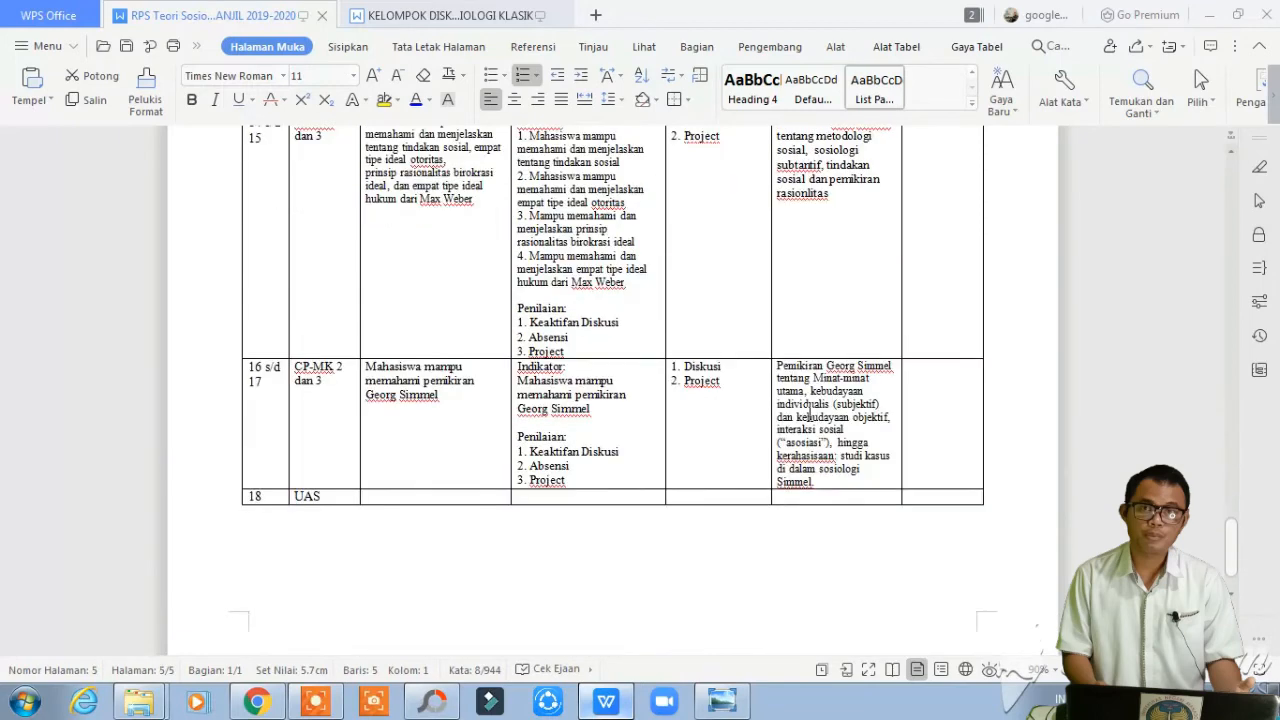
pyautogui.scroll(-1, 810, 414)
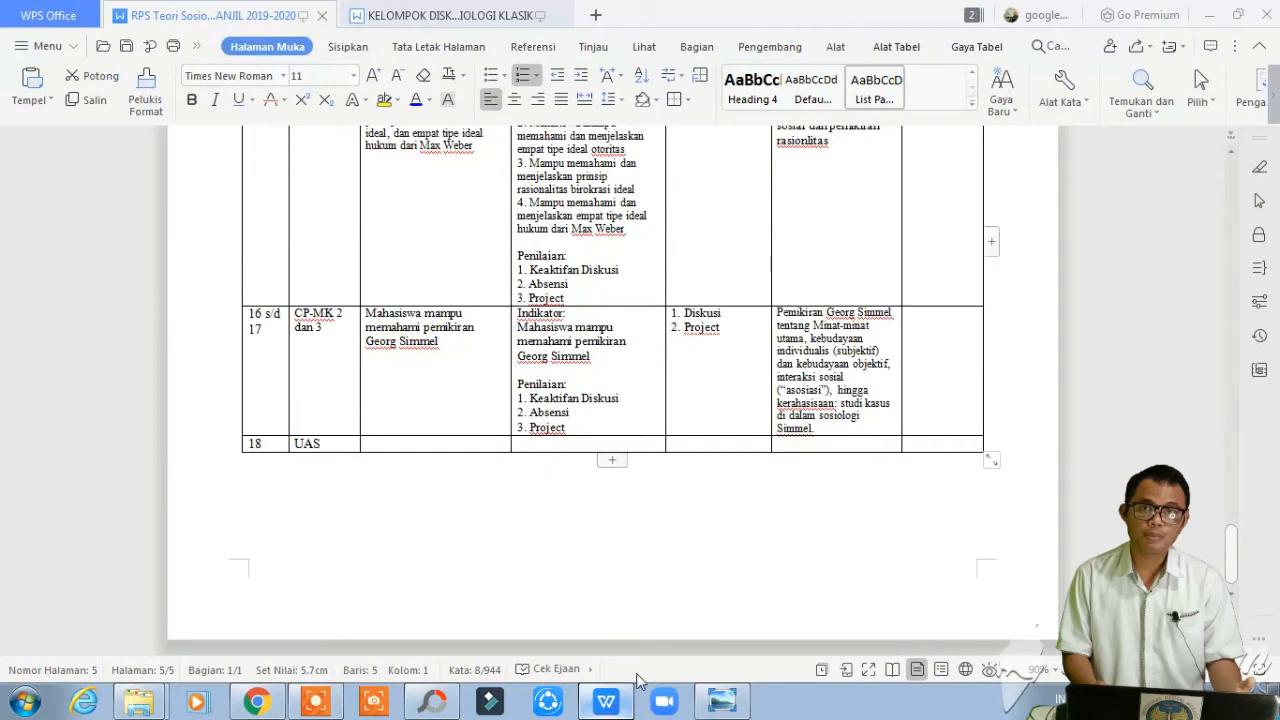
pyautogui.click(256, 702)
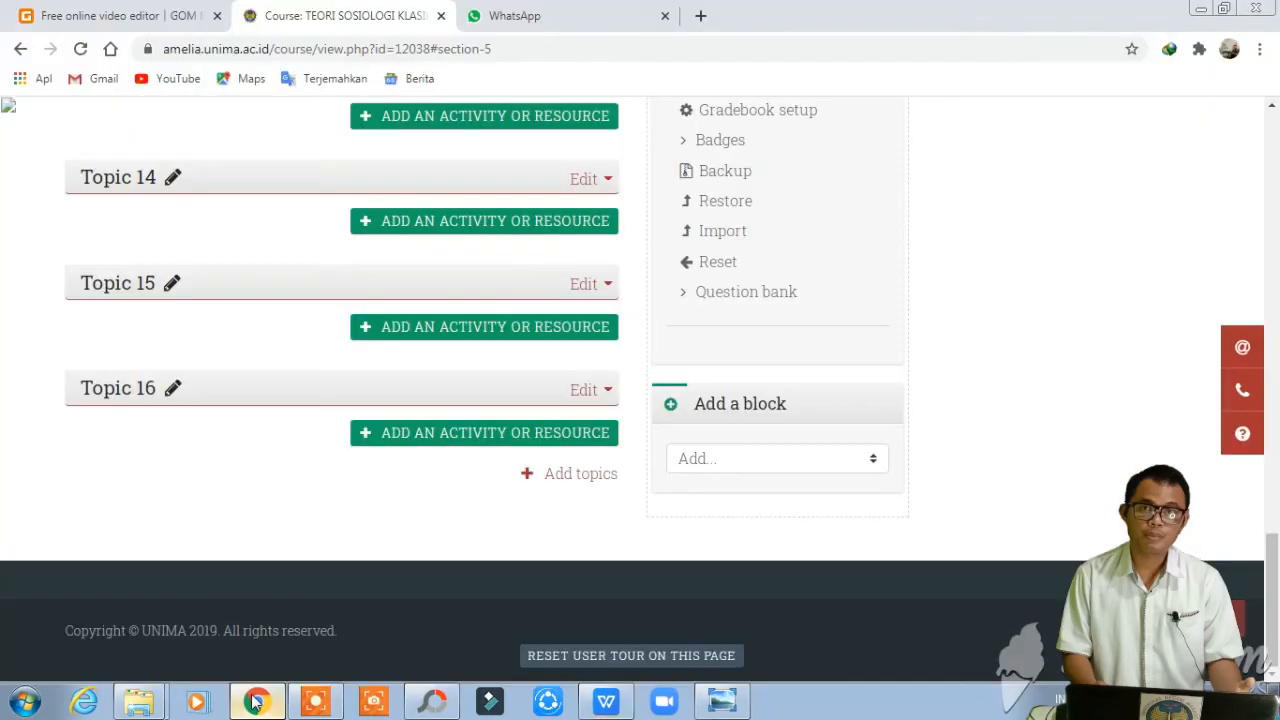
# - Add 2 more topics after Topic 16
pyautogui.click(529, 476)
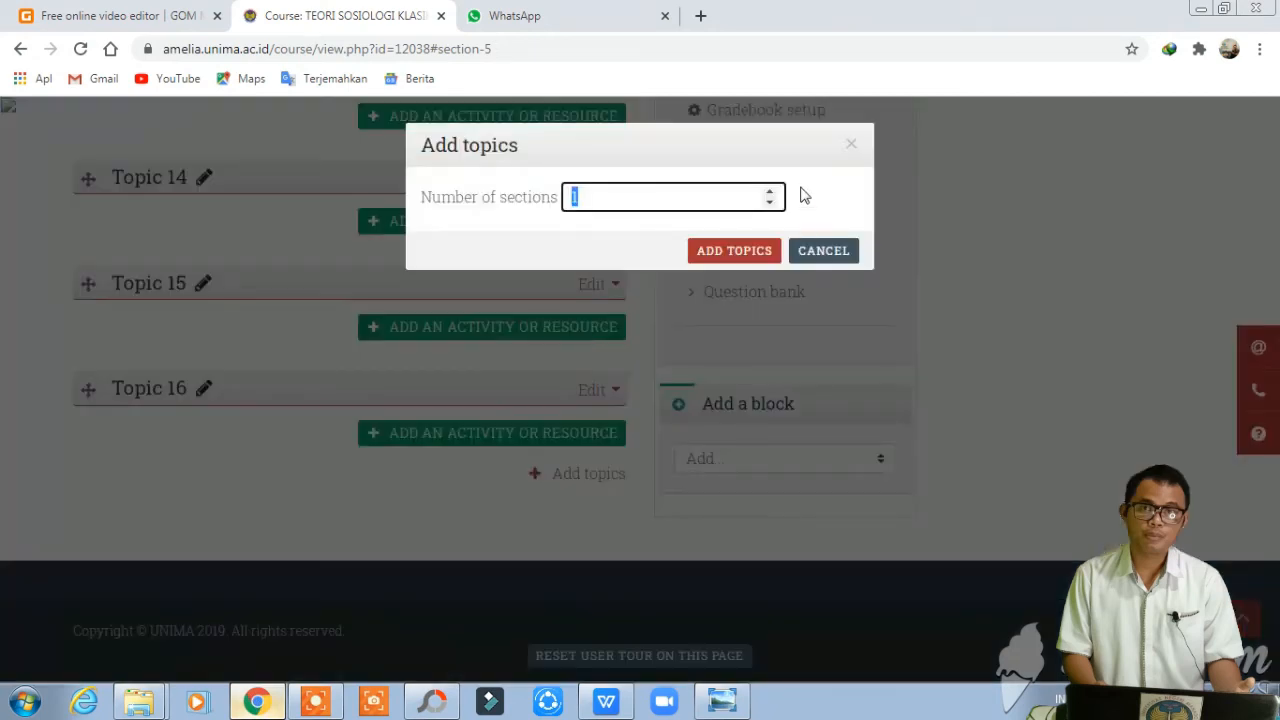
pyautogui.click(771, 193)
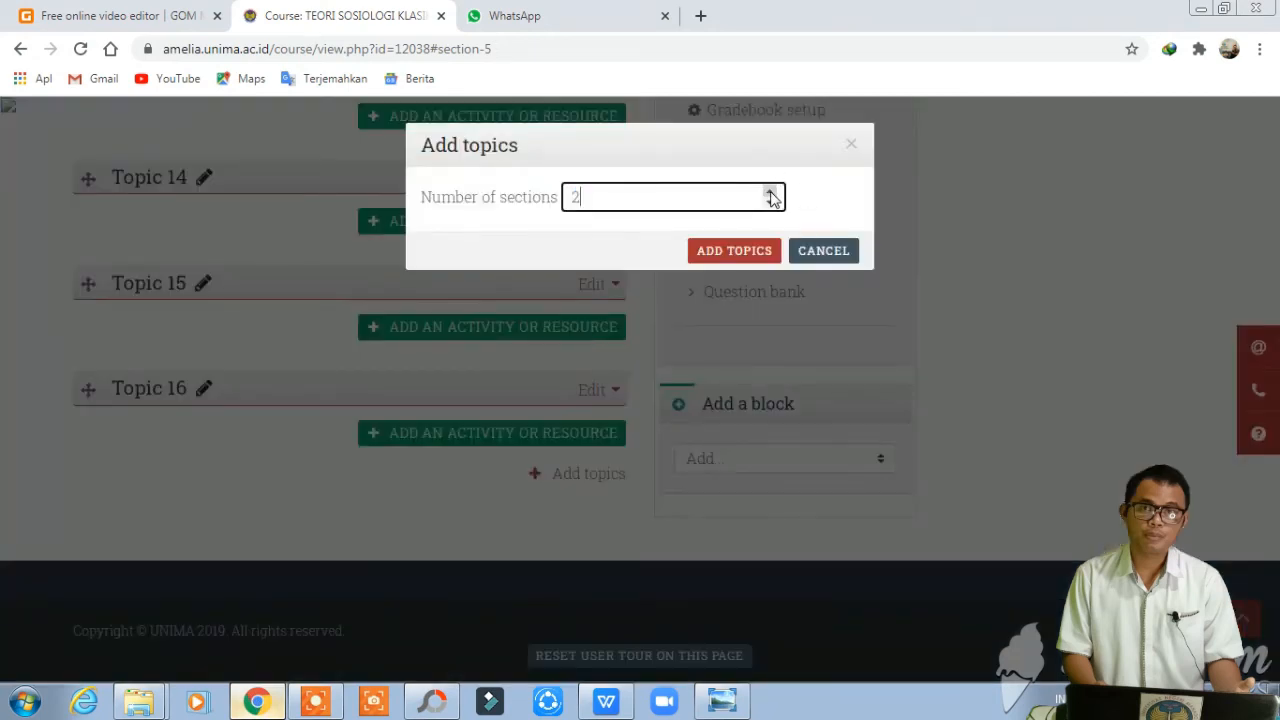
pyautogui.click(718, 256)
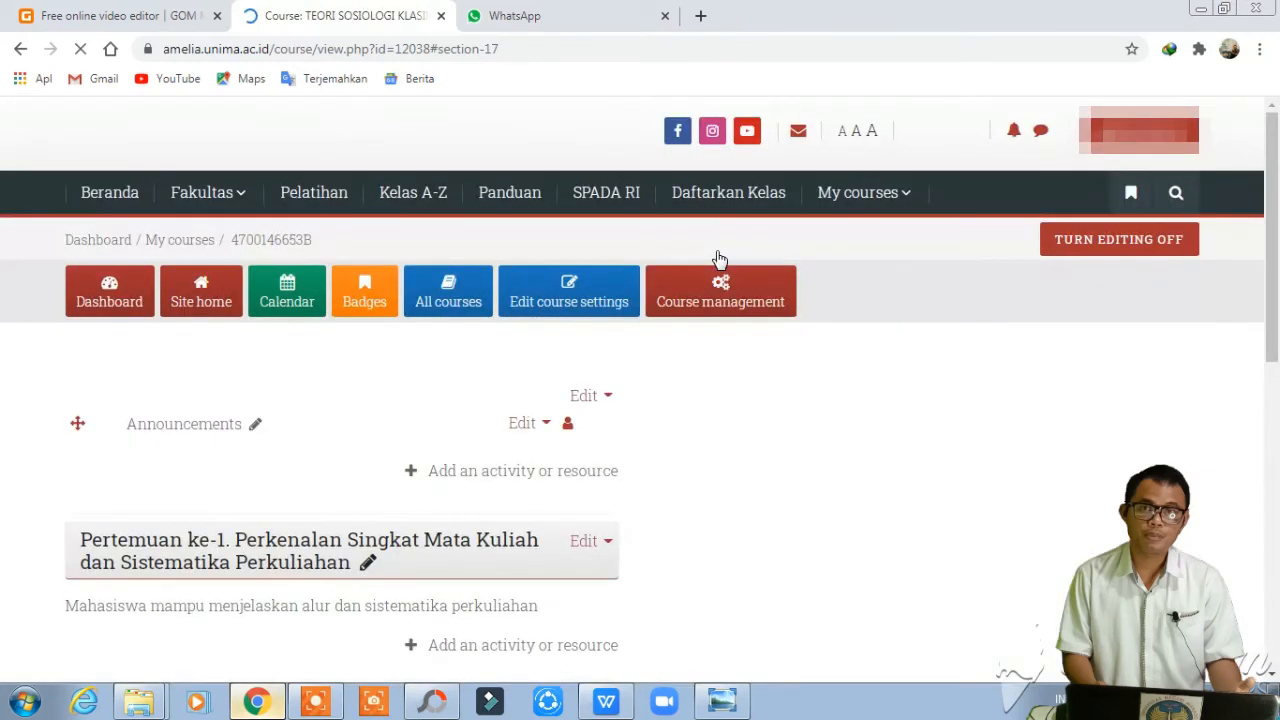
# - Look over the extended topic list and turn editing off for the course
pyautogui.scroll(-4, 718, 260)
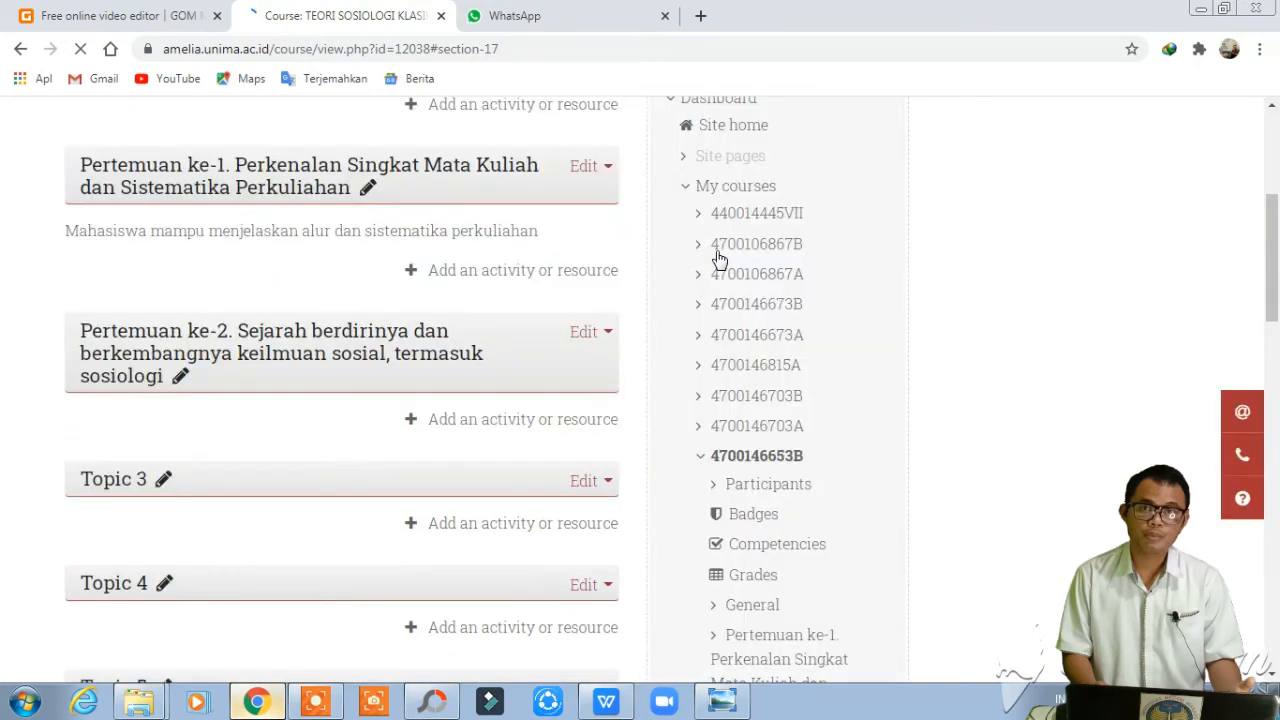
pyautogui.scroll(-3, 718, 260)
pyautogui.scroll(-13, 718, 260)
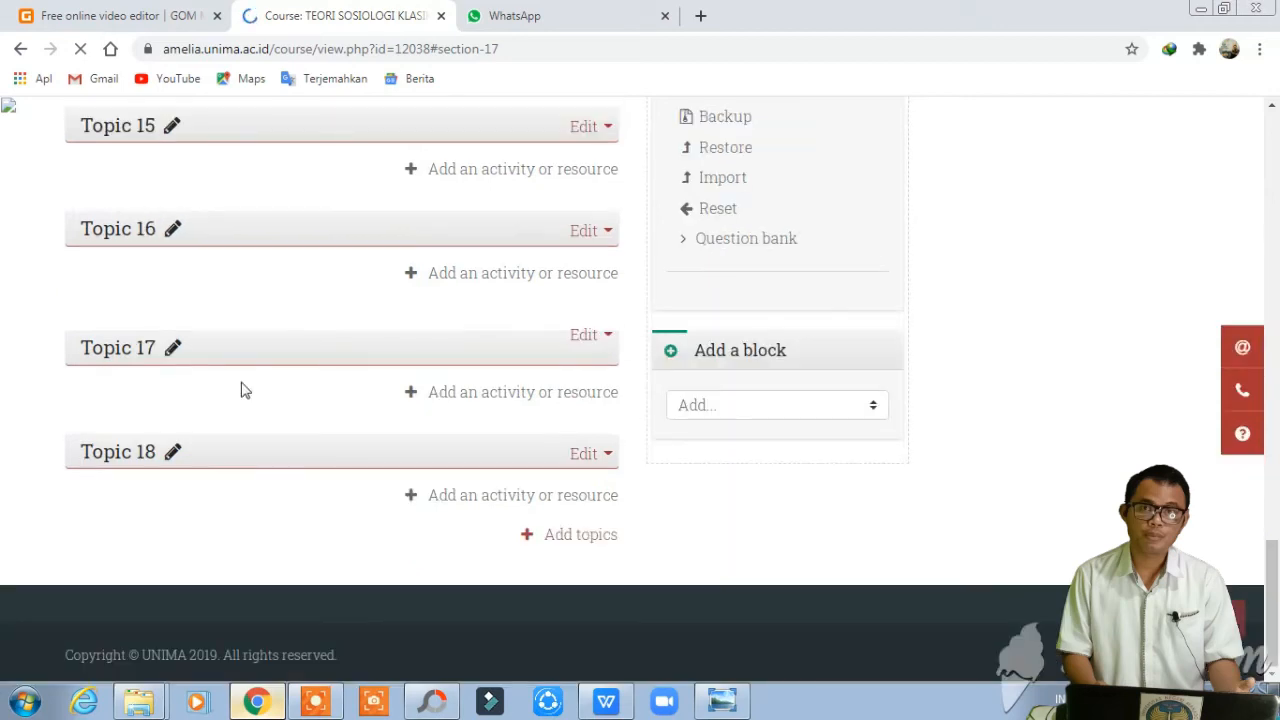
pyautogui.scroll(9, 240, 390)
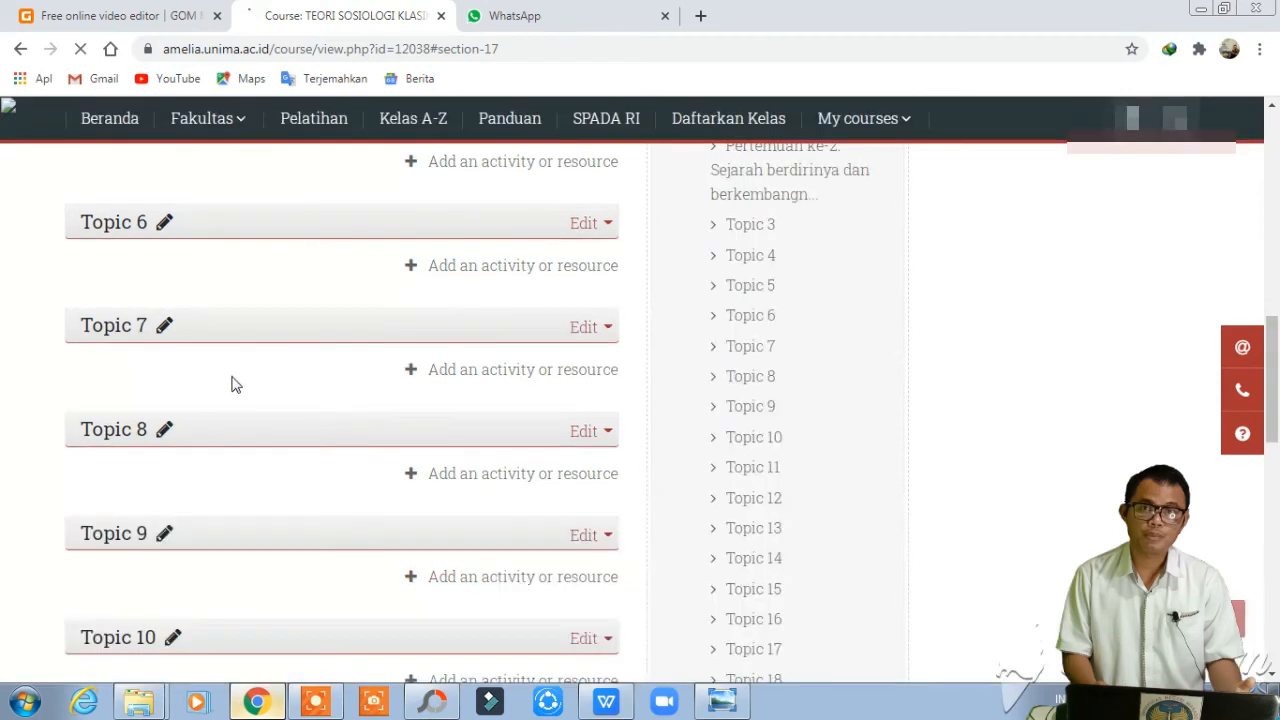
pyautogui.scroll(5, 232, 384)
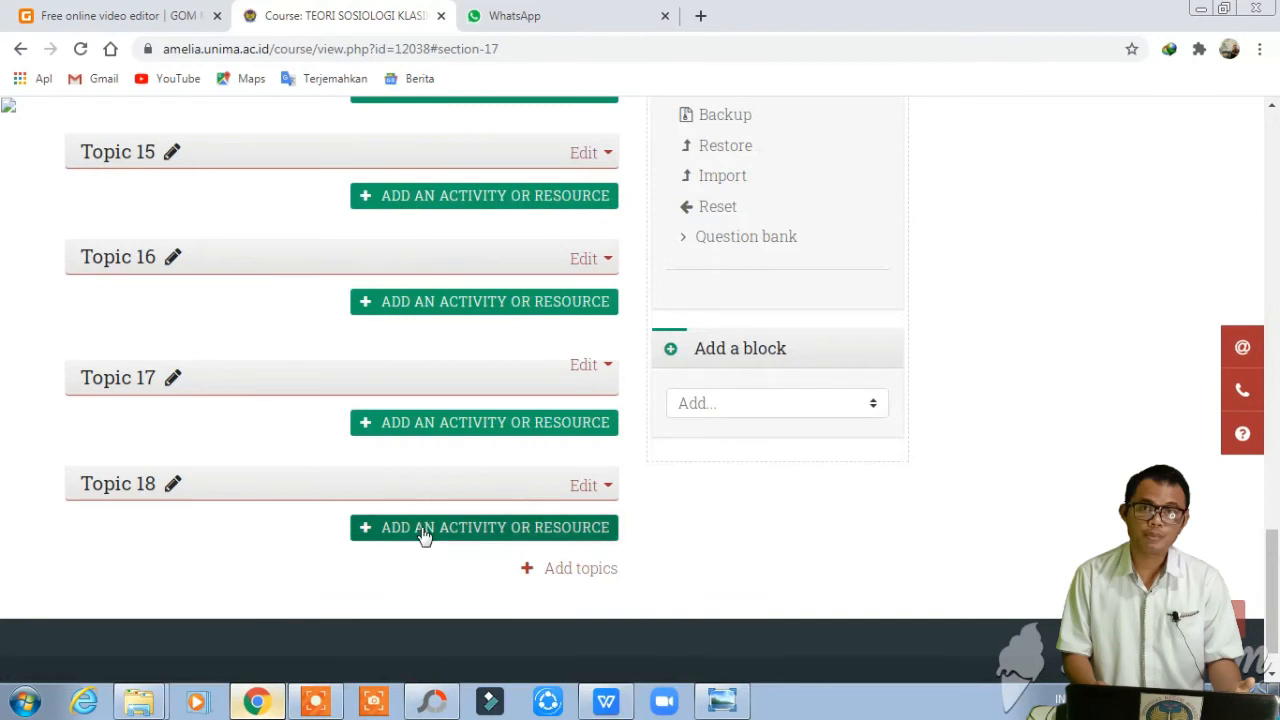
pyautogui.scroll(-1, 550, 530)
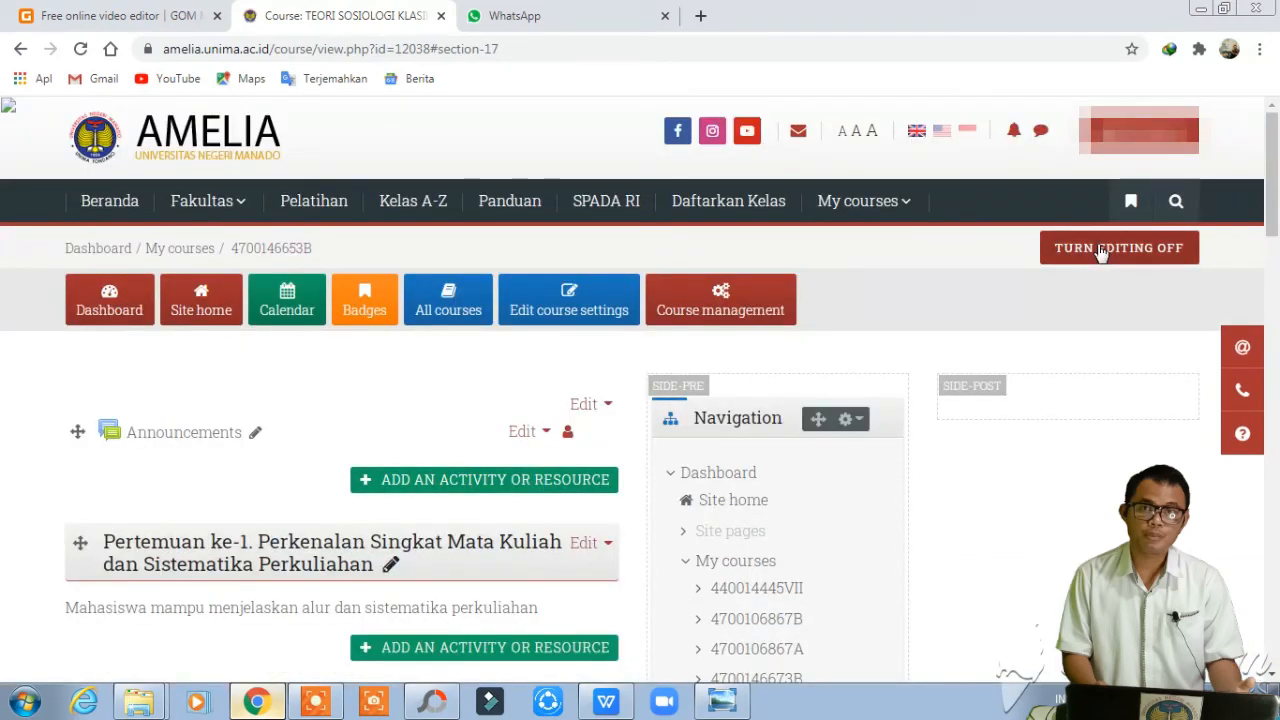
pyautogui.click(1100, 252)
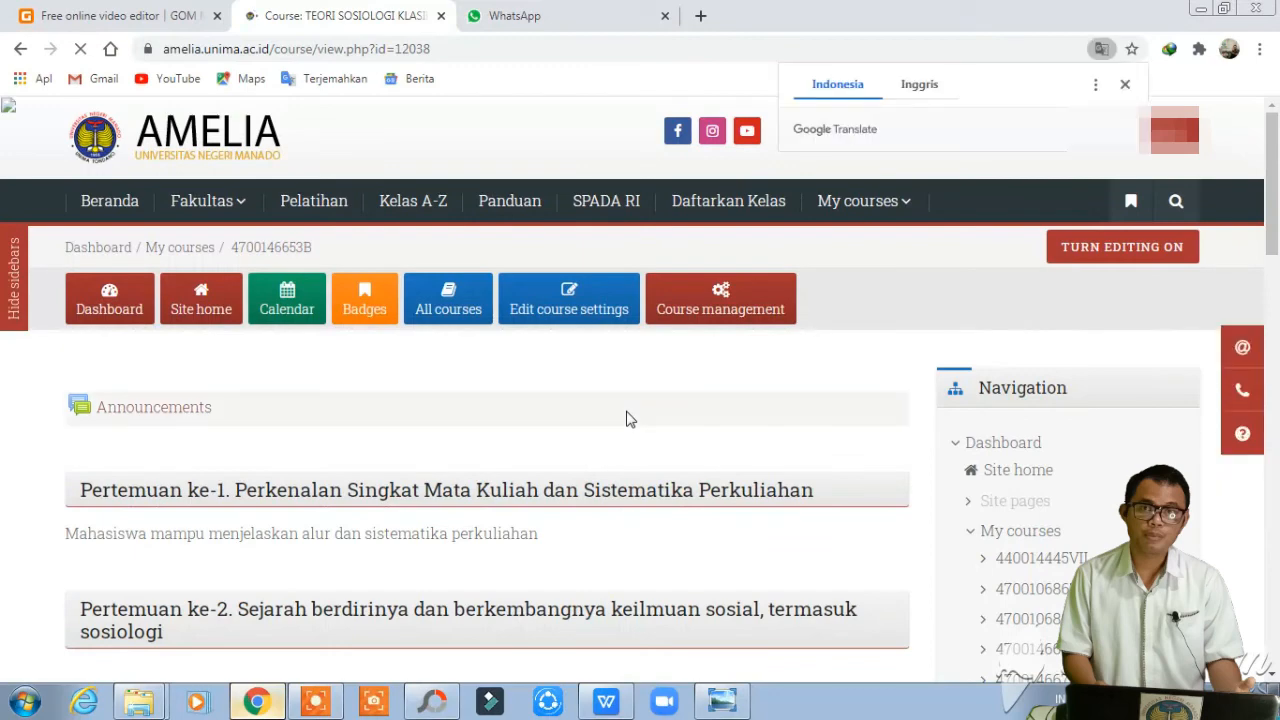
# - Go to Topic 3 and look over the course's topics with editing off
pyautogui.scroll(-3, 626, 420)
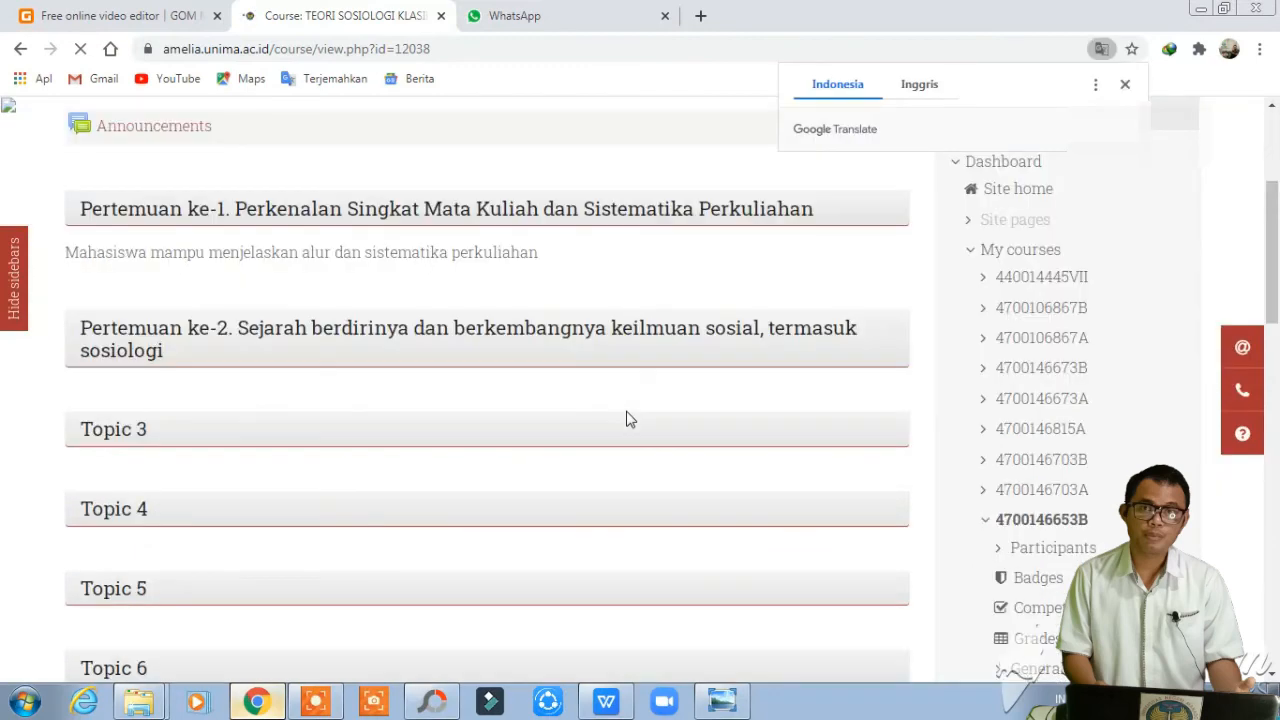
pyautogui.click(104, 437)
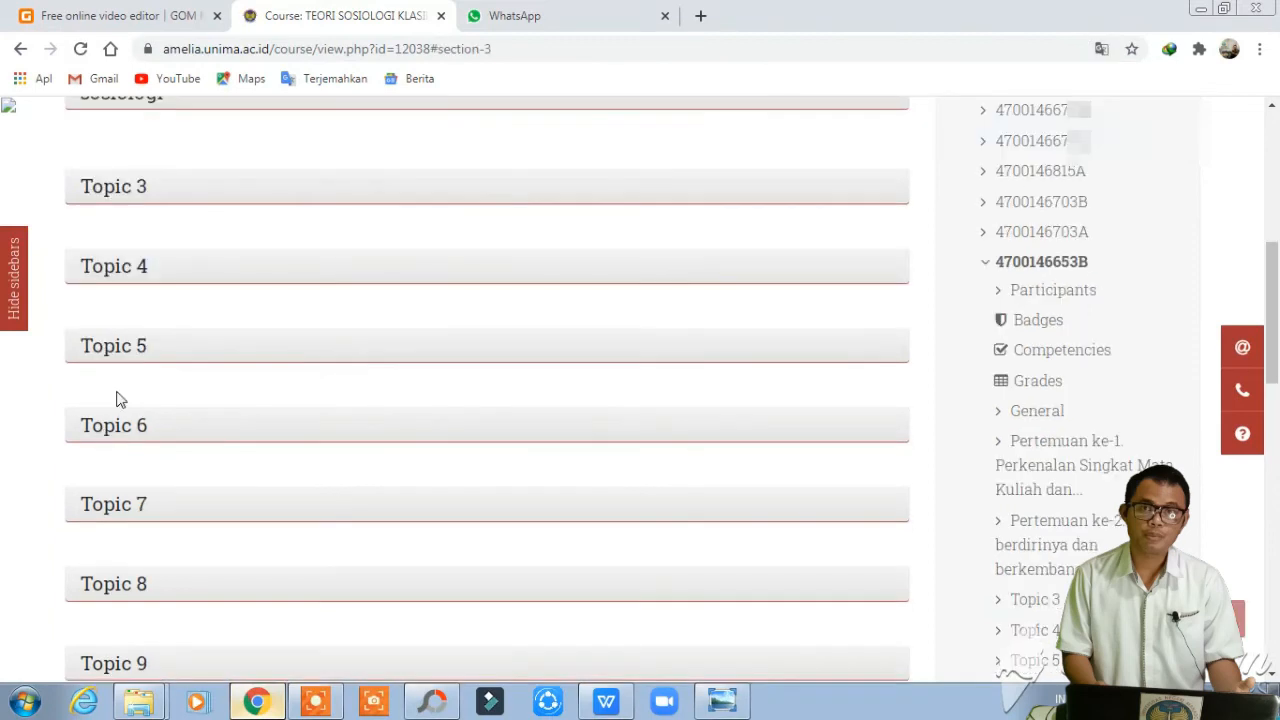
pyautogui.scroll(3, 116, 399)
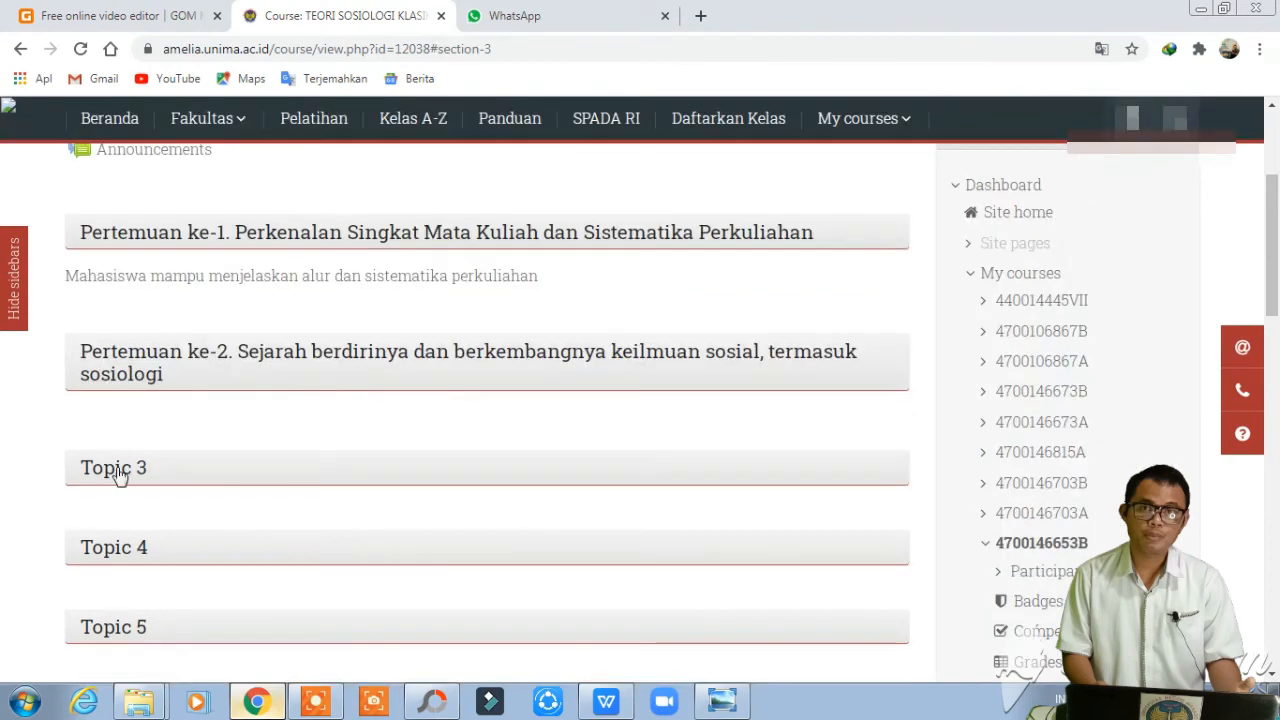
pyautogui.scroll(3, 117, 475)
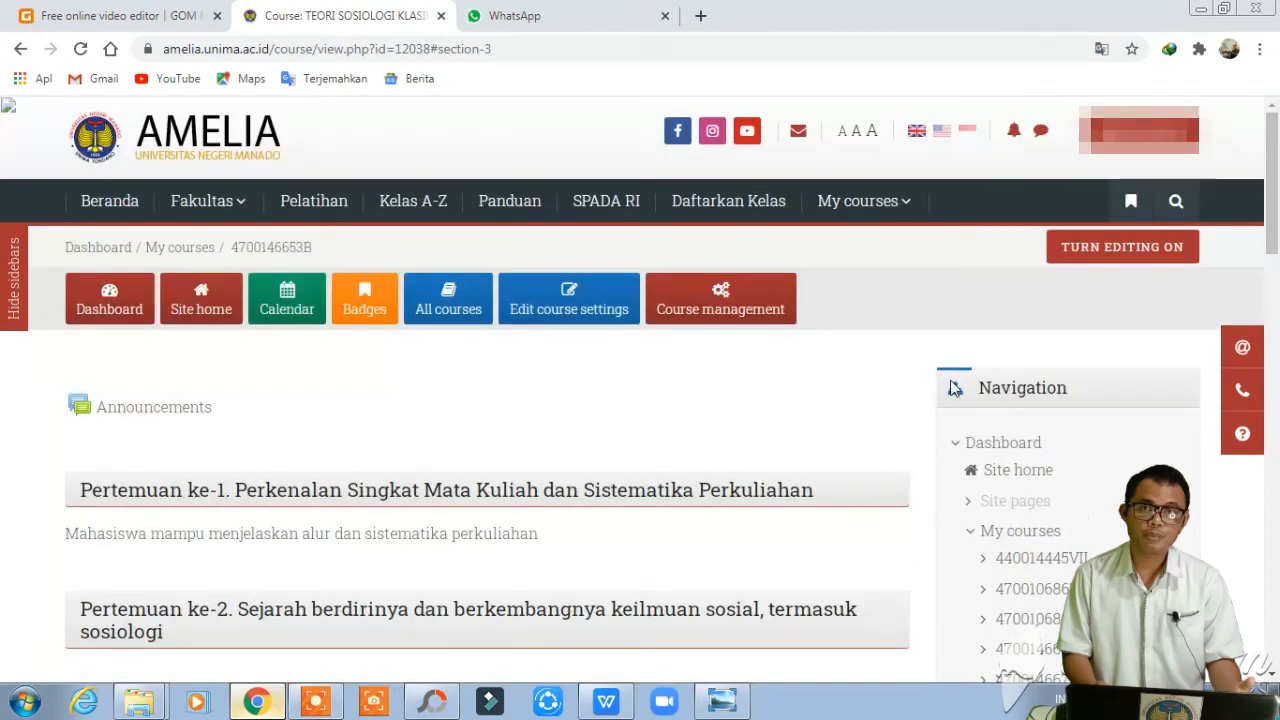